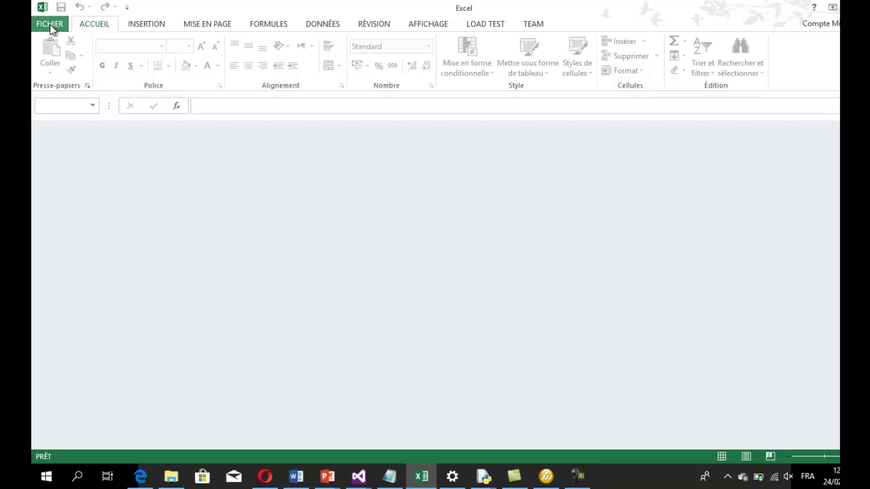
Step: Create the blank workbook Classeur1 from the Fichier > Nouveau page
click(51, 26)
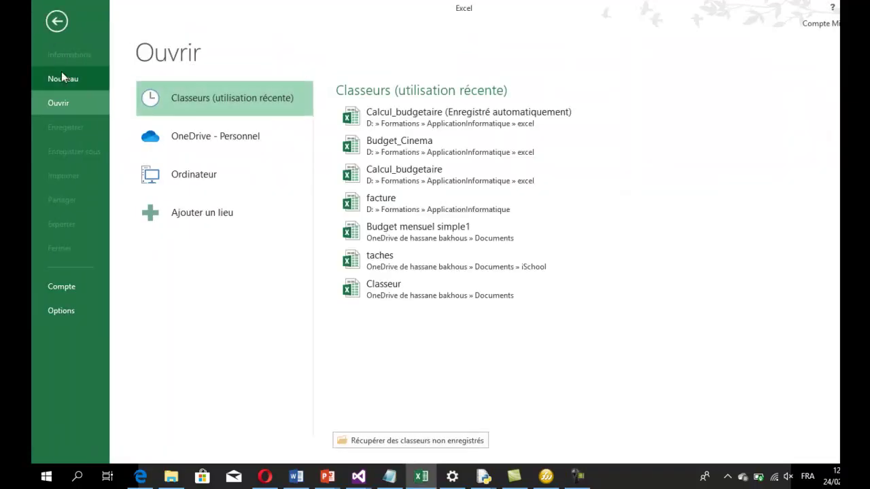
click(62, 81)
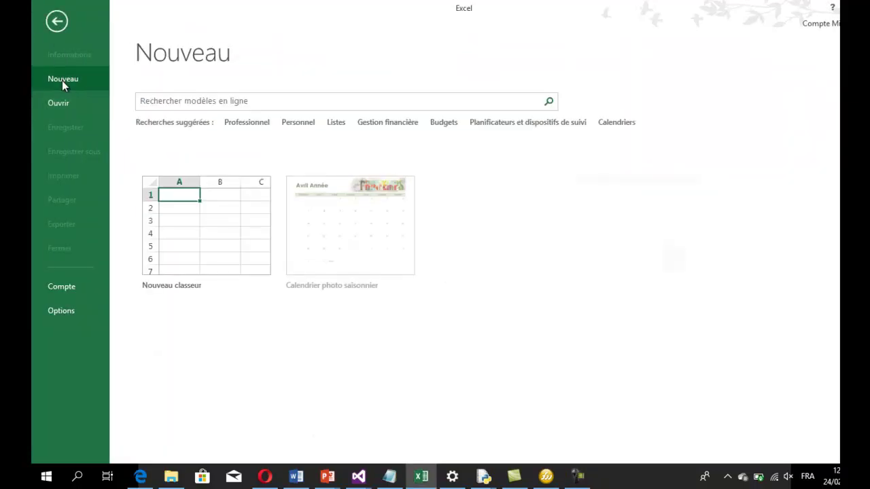
click(174, 228)
click(174, 227)
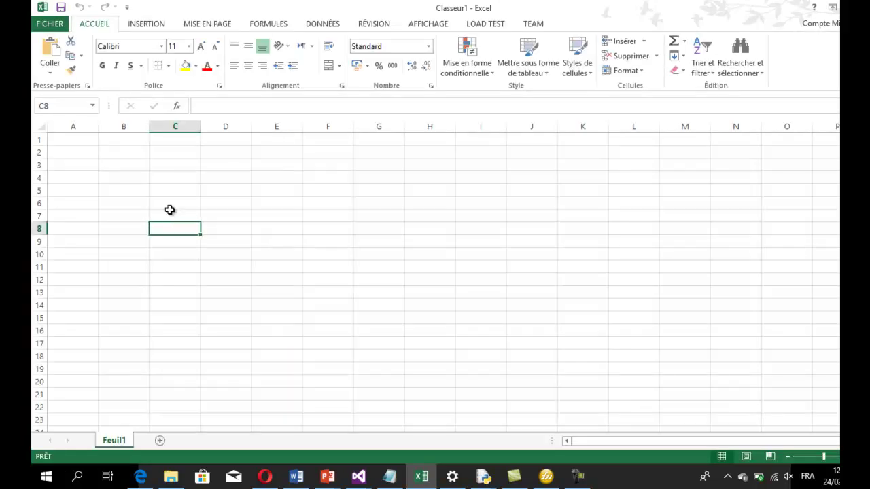
Step: Enter the title 'Controler votre poids' in cell B4
click(143, 178)
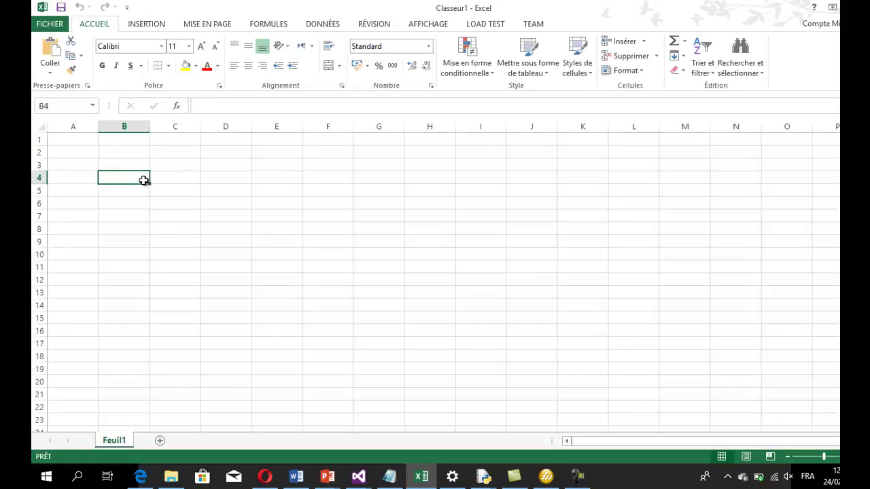
text(E)
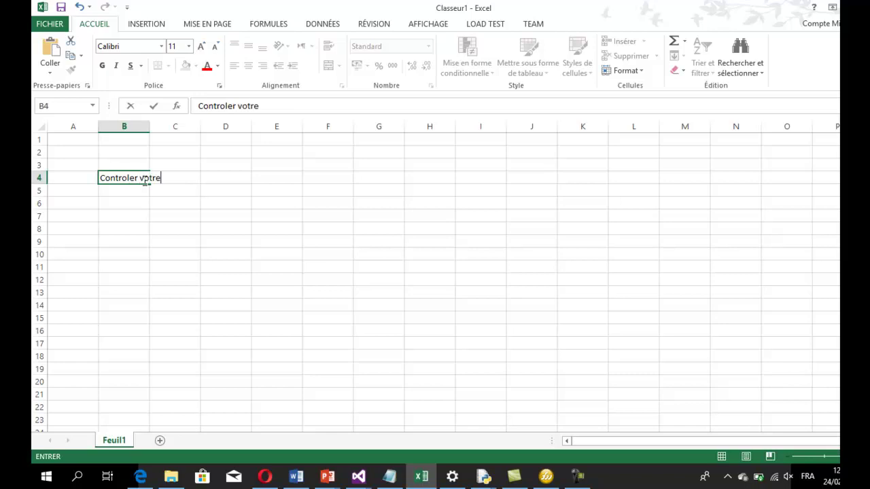
key(Return)
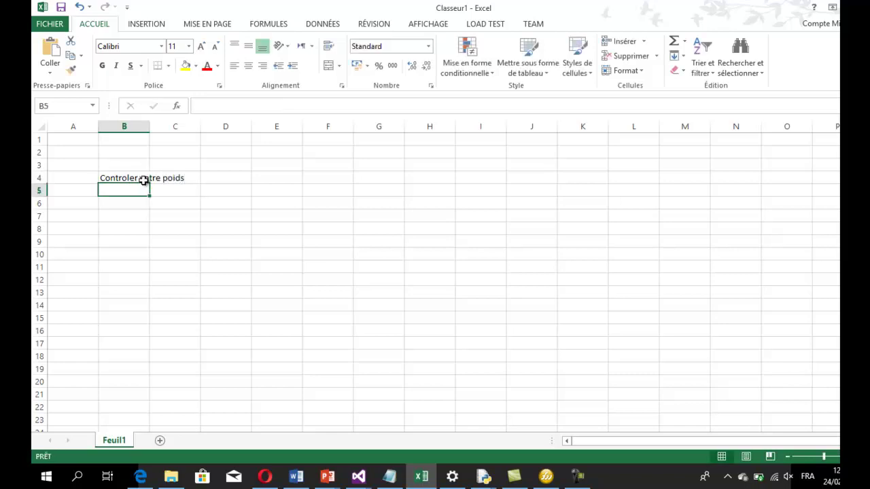
key(Return)
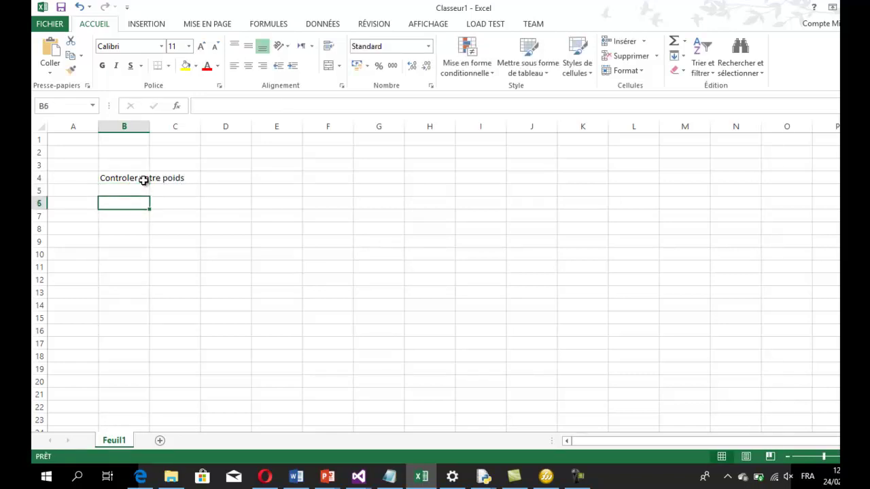
Step: List the input labels Nom, Age, Poids and Taille in B6:B9
text(Nom)
key(Return)
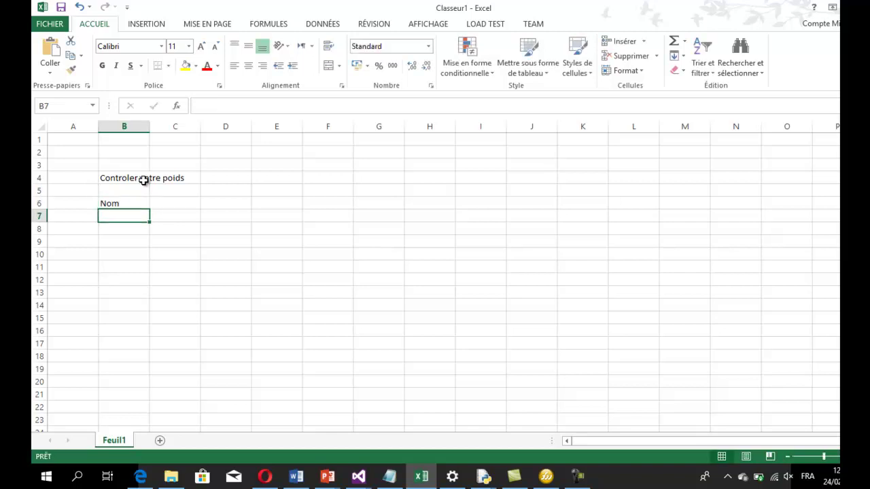
text(Age)
key(Return)
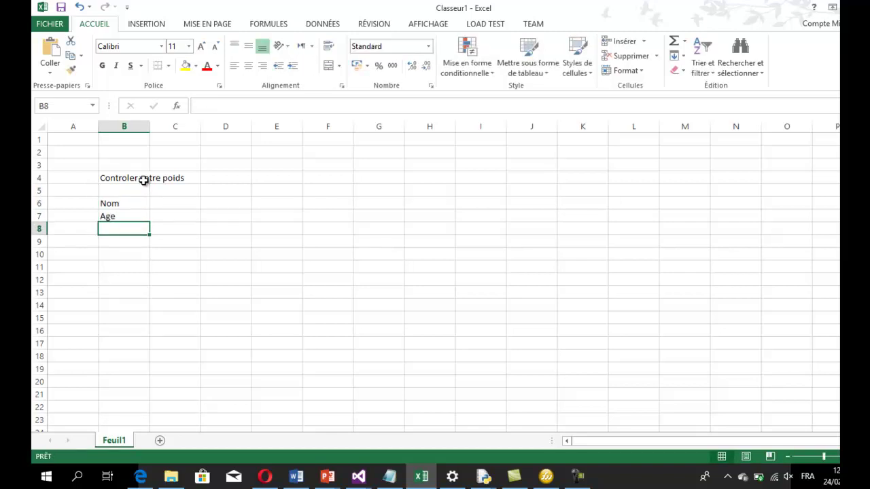
text(Poids)
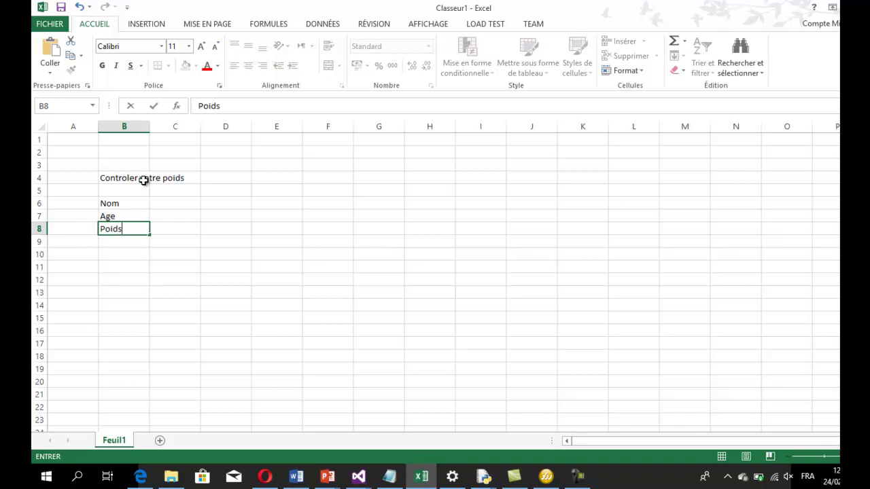
key(Return)
text(Taille)
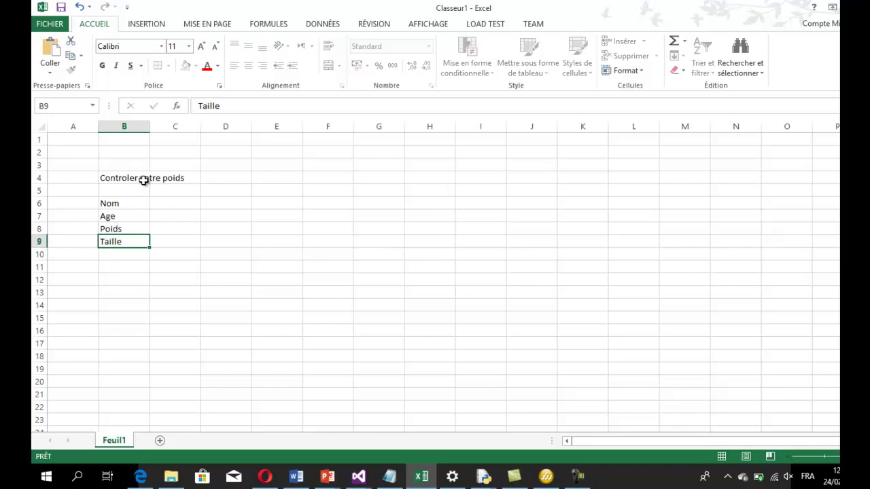
key(Return)
Step: Add the result labels IMC, Etat de santé and Conseils in B12:B14
key(Return)
key(Return)
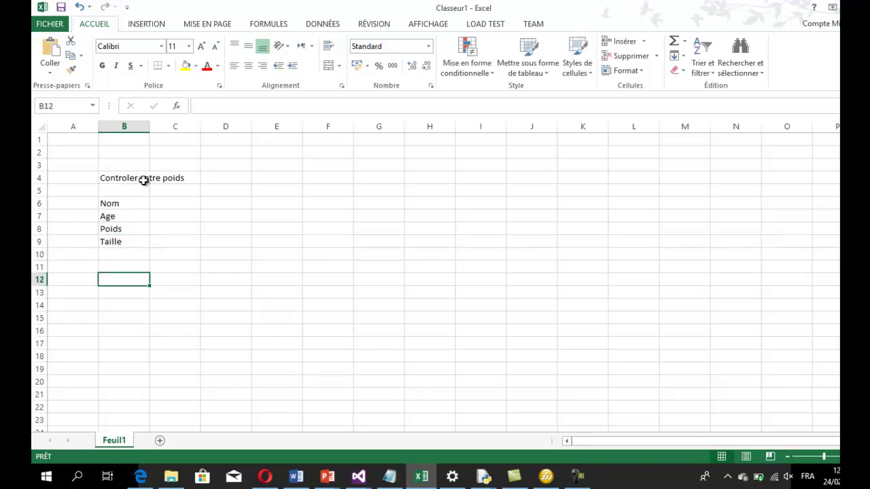
text(IMC)
key(Return)
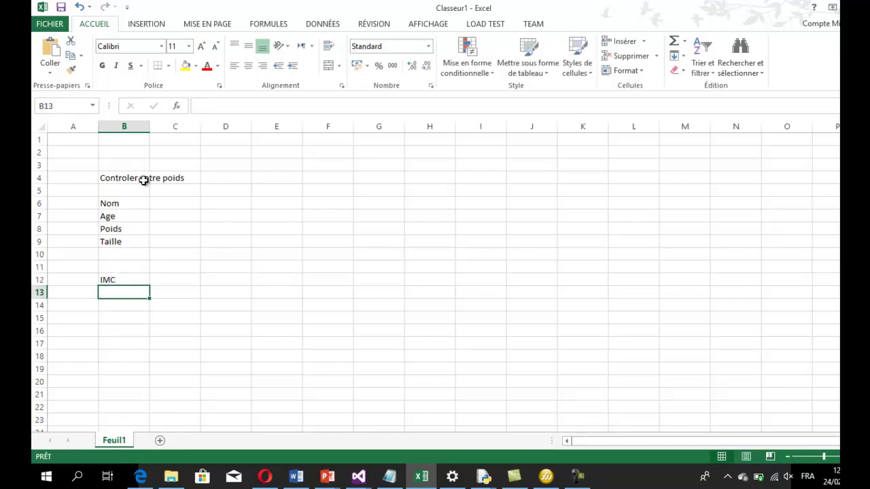
text(Etat de santé)
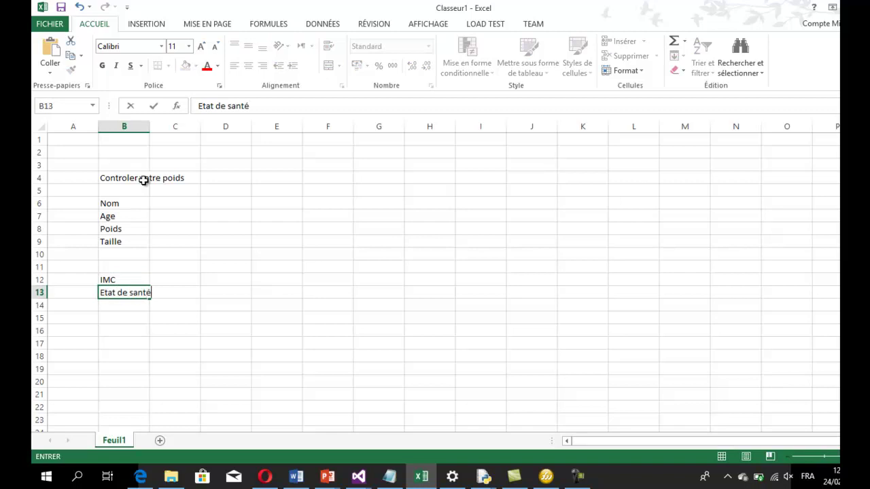
key(Return)
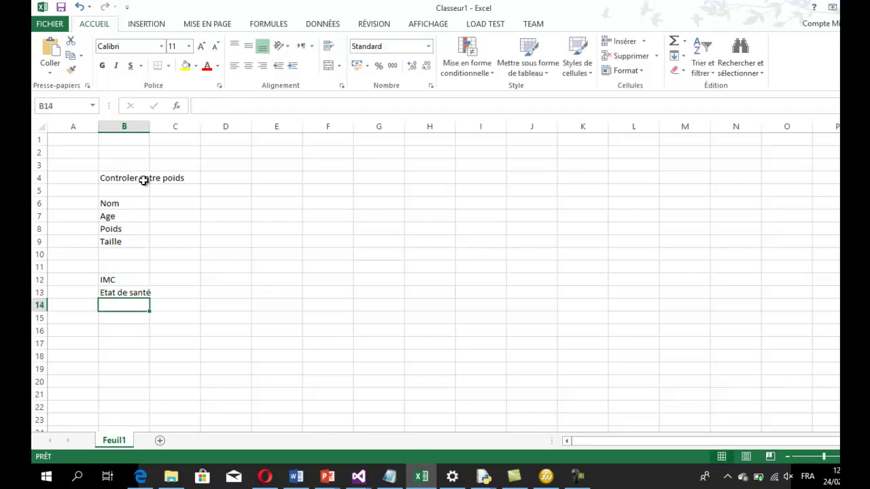
text(Conseils)
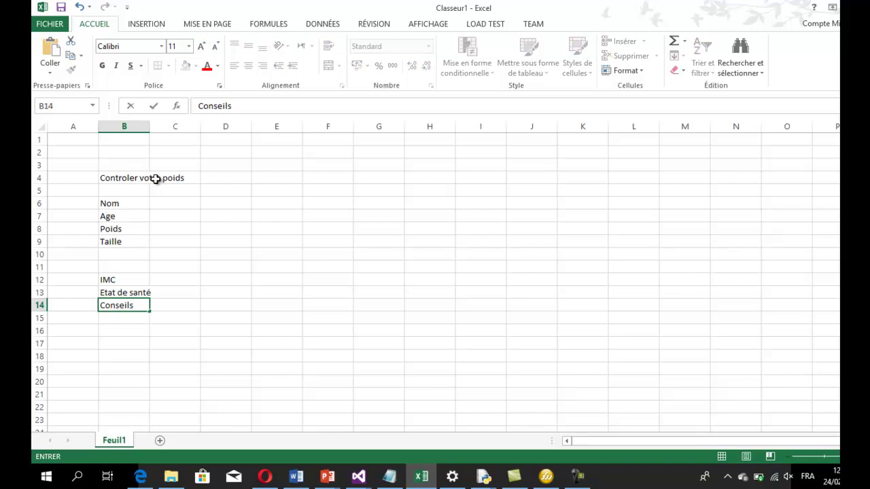
Step: Merge and centre the title across B4:F4 and apply the blue Accent1 cell style
drag(129, 179, 341, 182)
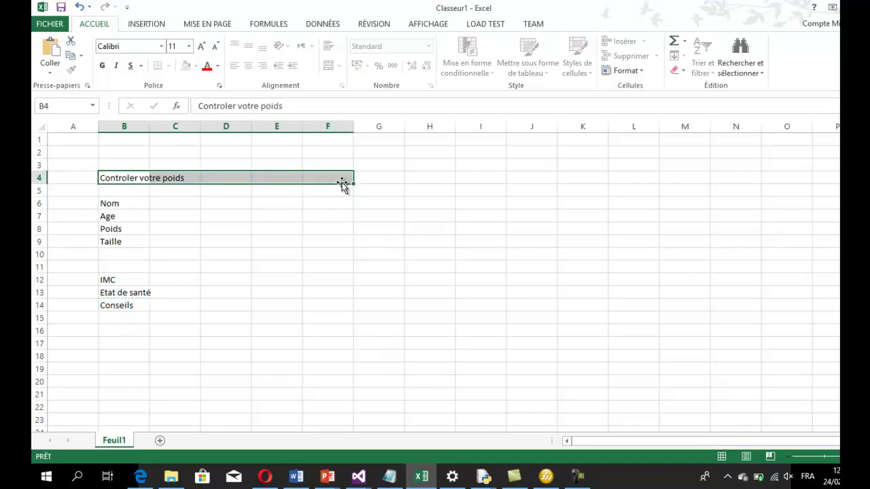
click(329, 66)
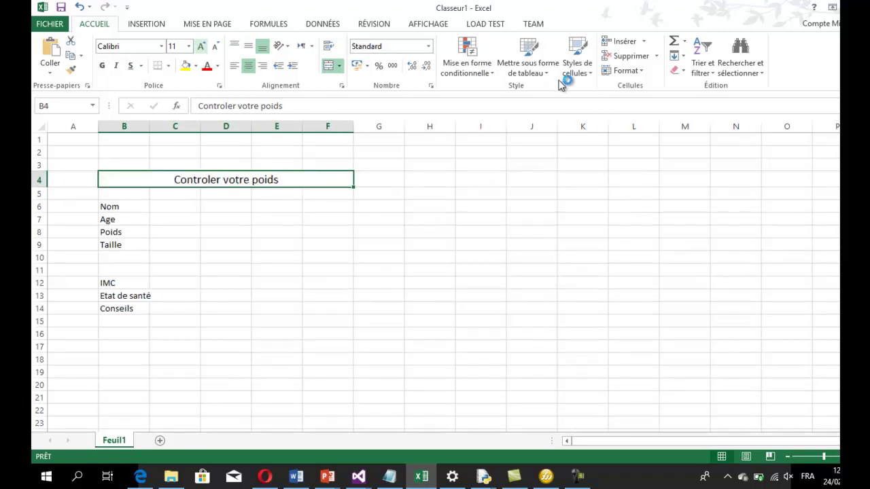
click(588, 76)
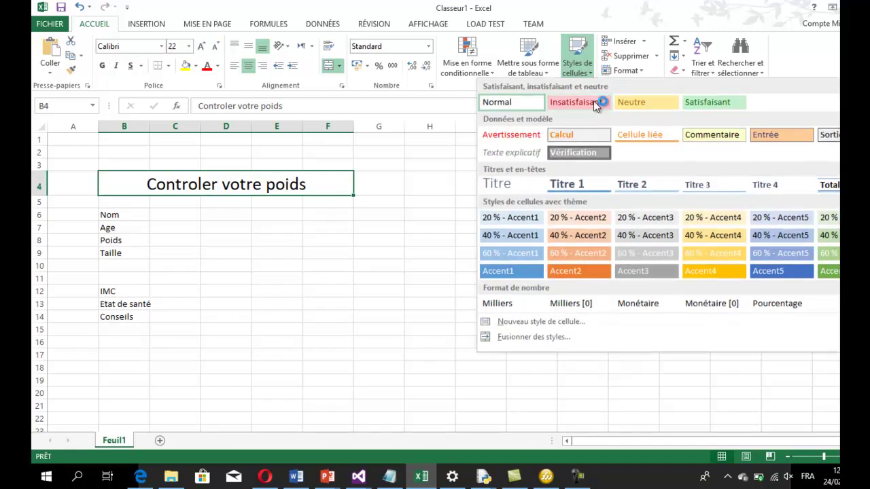
click(511, 269)
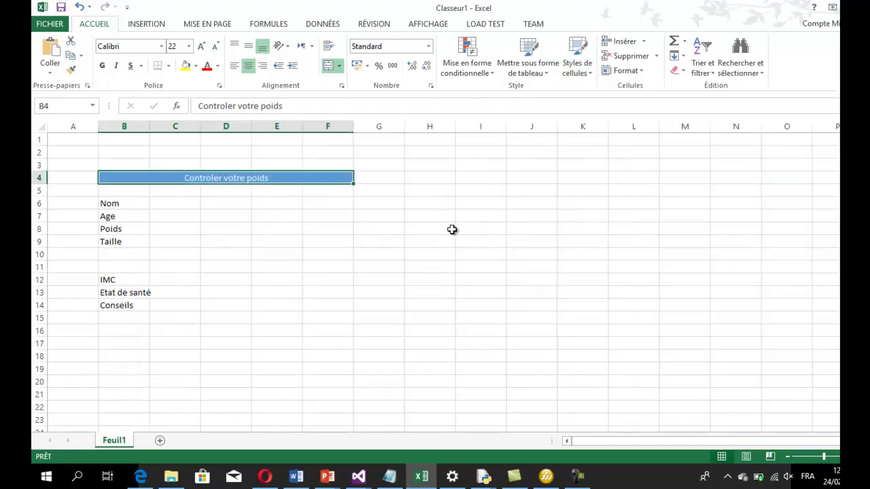
Step: Make the title bold at font size 20
click(102, 66)
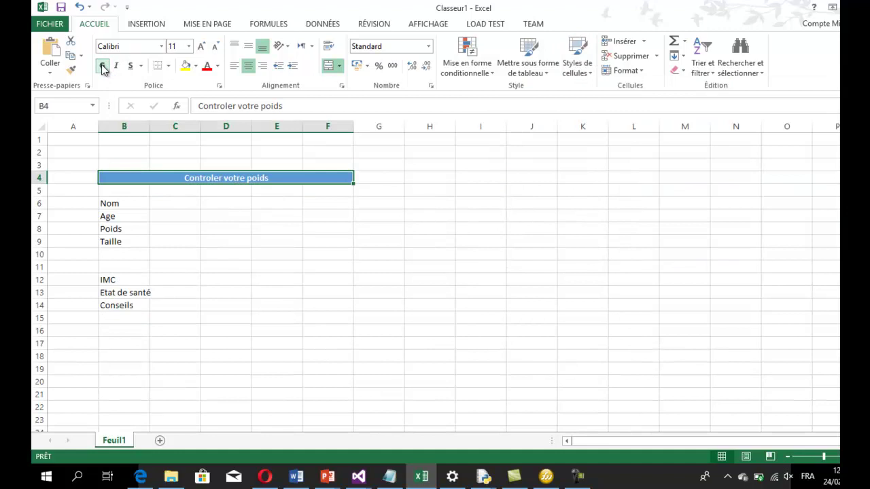
click(201, 46)
click(202, 47)
click(202, 47)
click(202, 47)
click(202, 47)
click(202, 47)
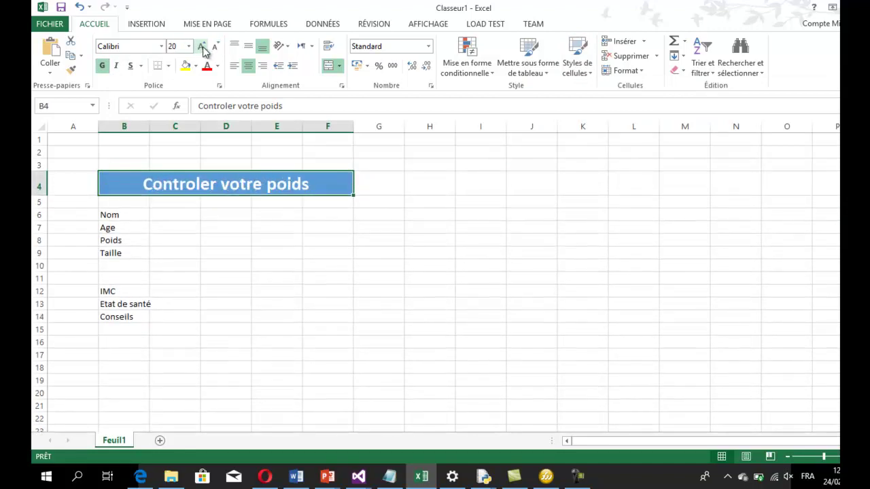
click(216, 47)
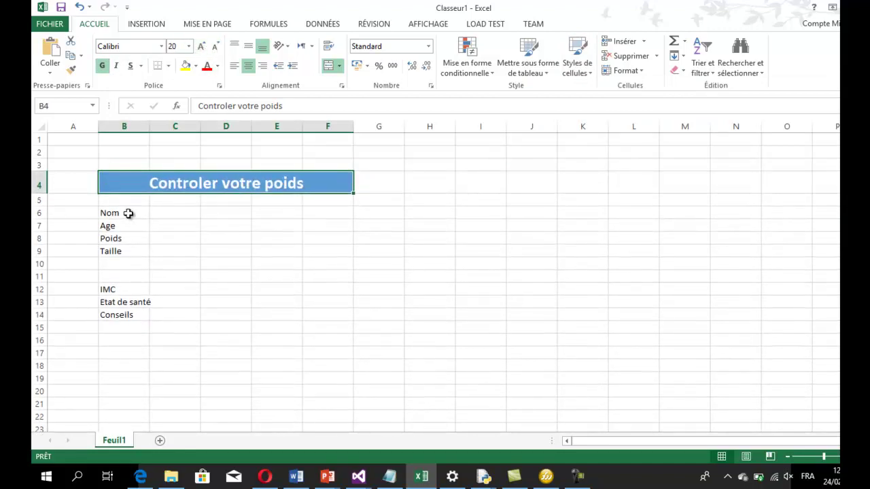
Step: Apply All Borders to the B6:F9 input block
drag(126, 212, 328, 254)
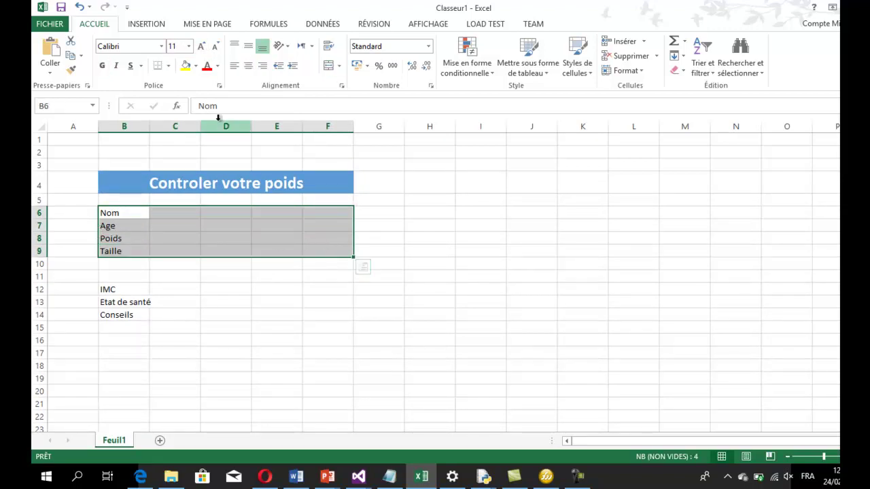
click(169, 66)
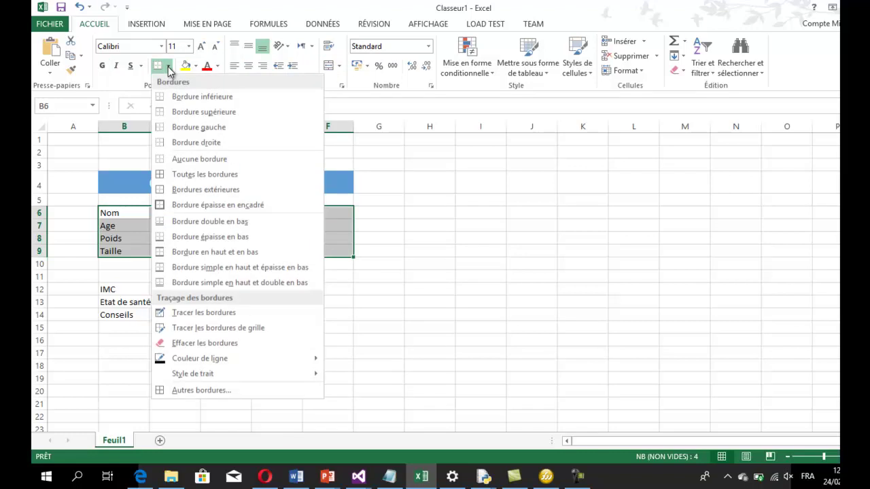
click(200, 174)
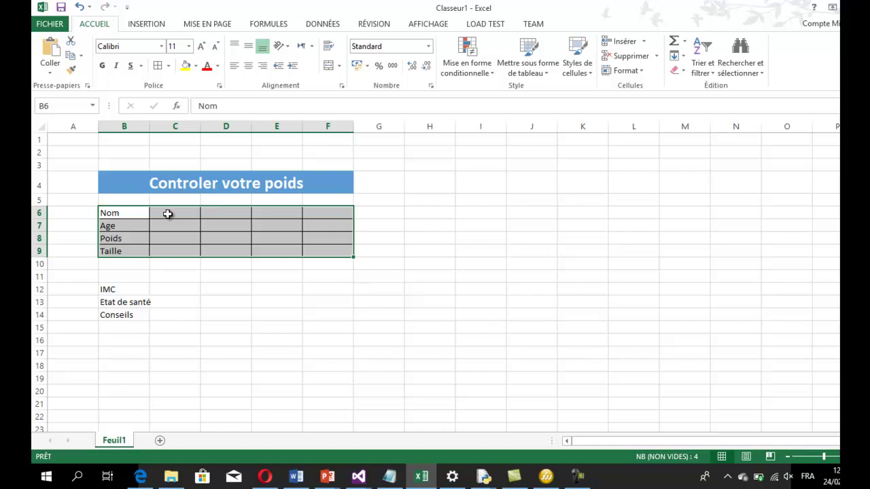
Step: Merge C6:F6, C7:F7, C8:F8 and C9:F9 into single entry cells
drag(167, 214, 344, 213)
click(329, 66)
drag(181, 225, 326, 225)
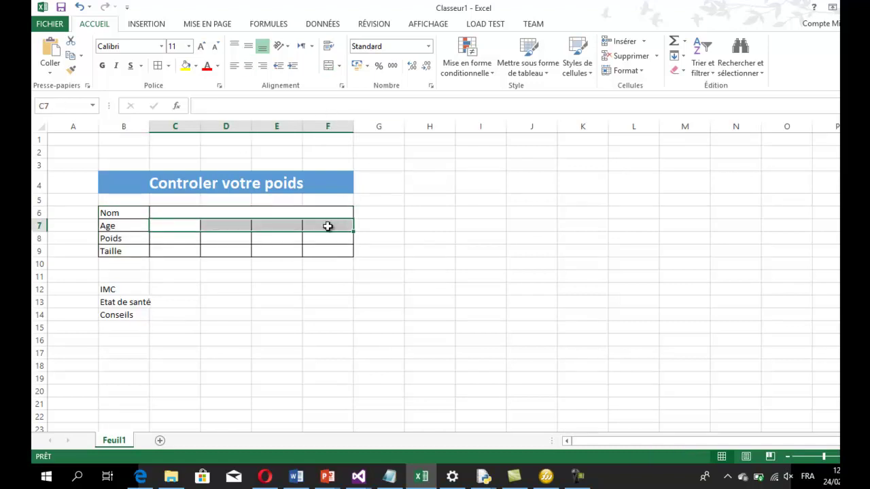
click(328, 68)
drag(179, 237, 311, 240)
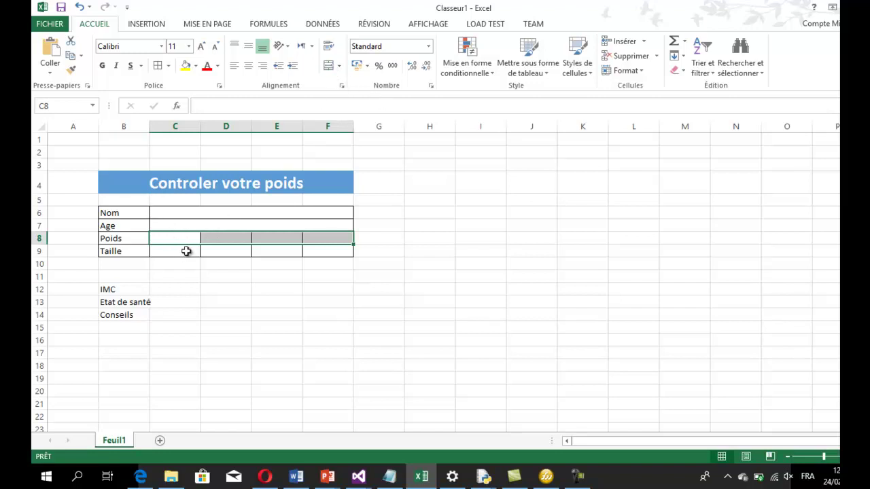
click(328, 66)
mouse_move(189, 253)
mouse_down()
mouse_move(318, 233)
mouse_move(311, 250)
mouse_up()
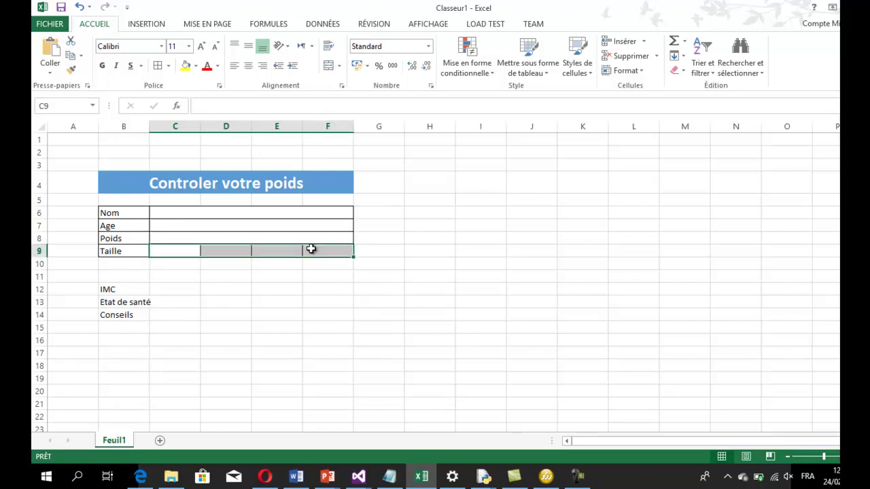
click(328, 66)
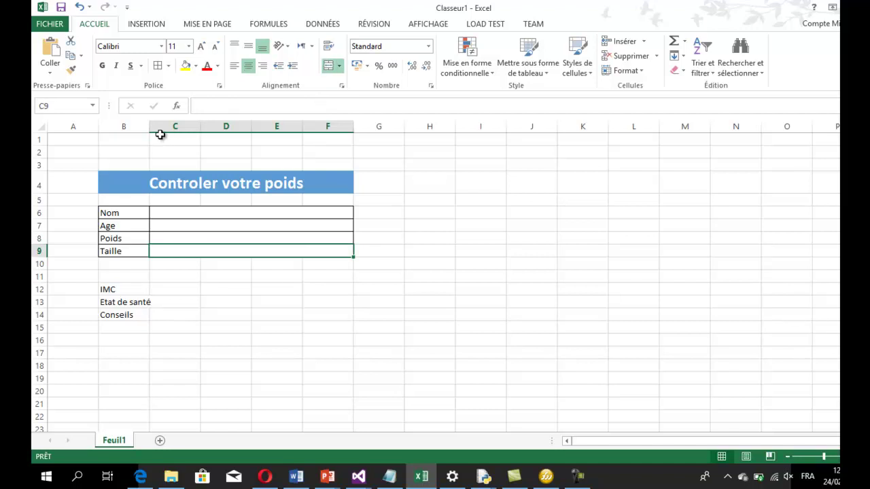
Step: Widen column B and make the Nom–Taille labels bold with the 20 % - Accent1 style
drag(150, 129, 169, 131)
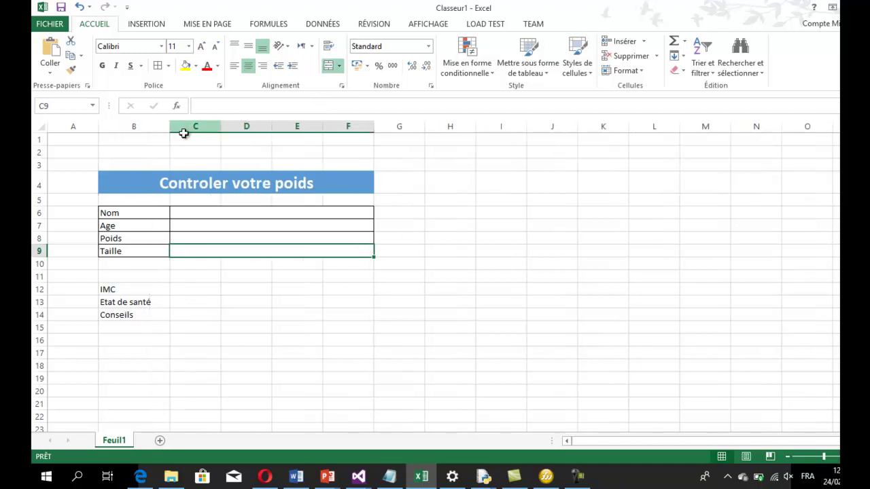
drag(128, 215, 120, 250)
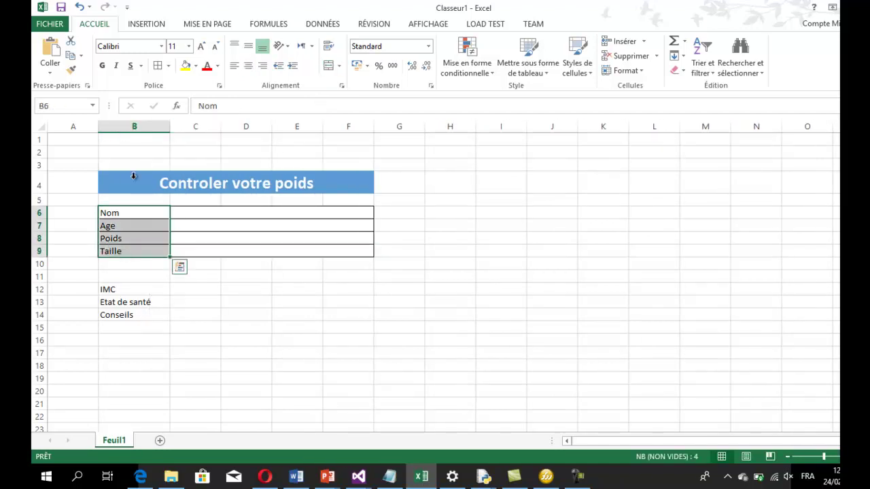
click(104, 66)
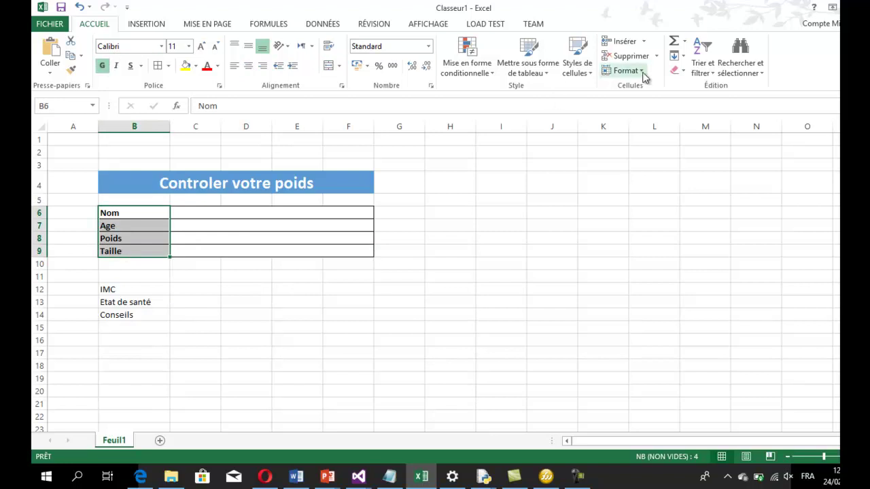
click(590, 78)
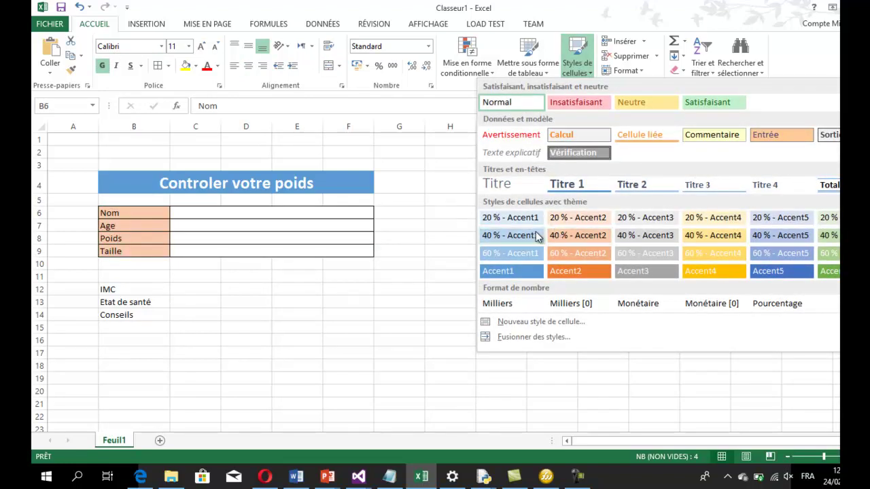
click(525, 218)
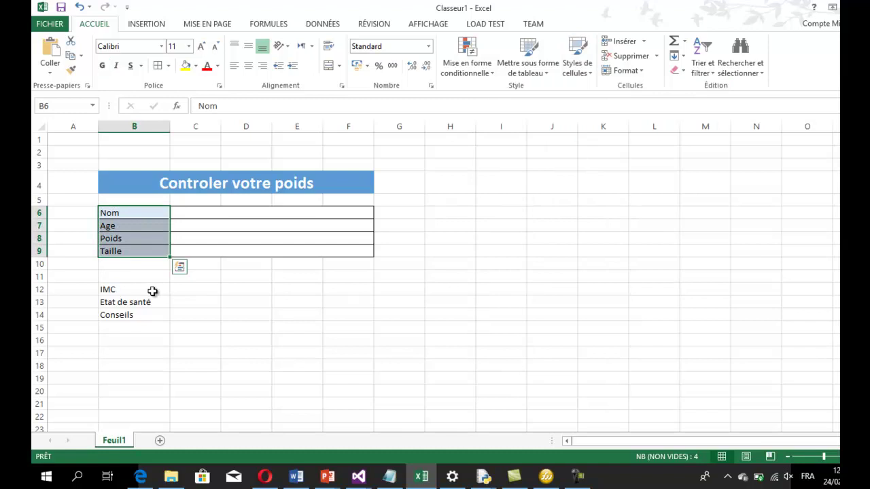
Step: Border, shade with 20 % - Accent1 and bold the IMC–Conseils labels; re-bold Nom–Taille
drag(152, 290, 160, 311)
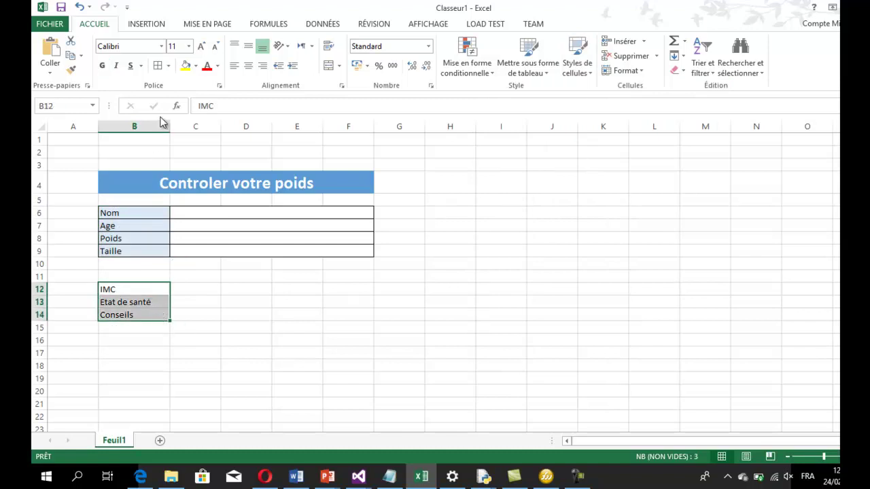
click(157, 66)
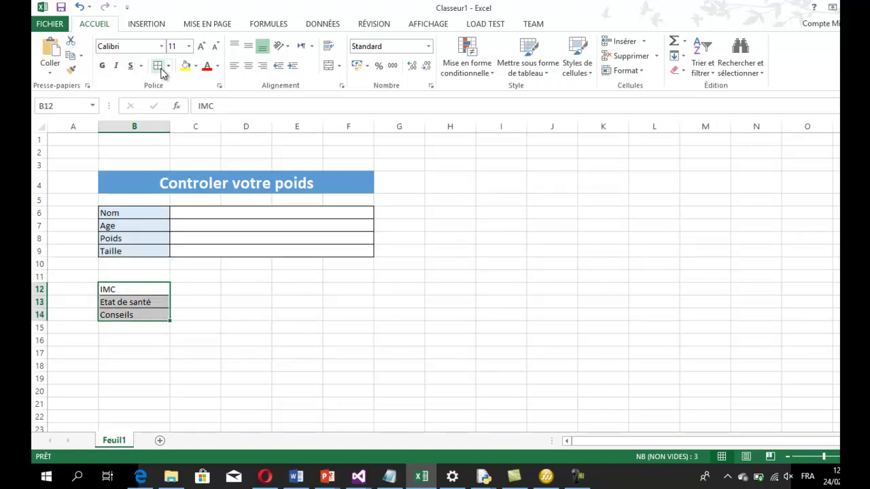
click(577, 64)
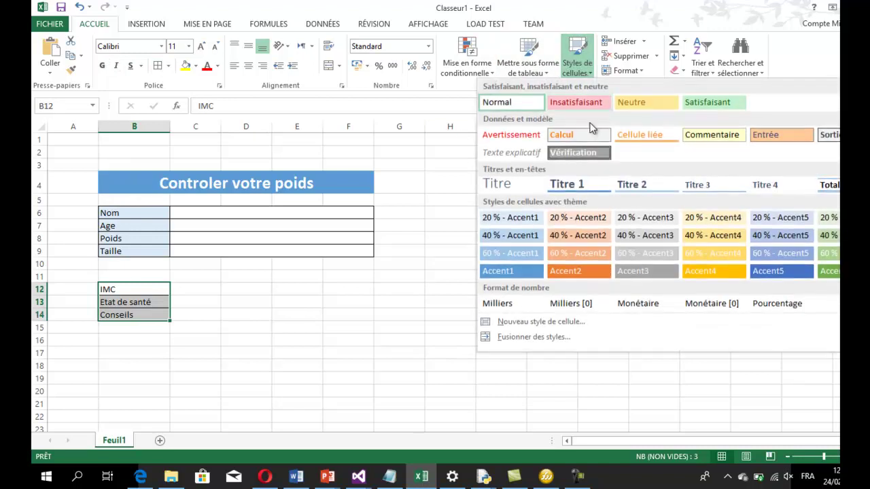
click(515, 216)
click(103, 66)
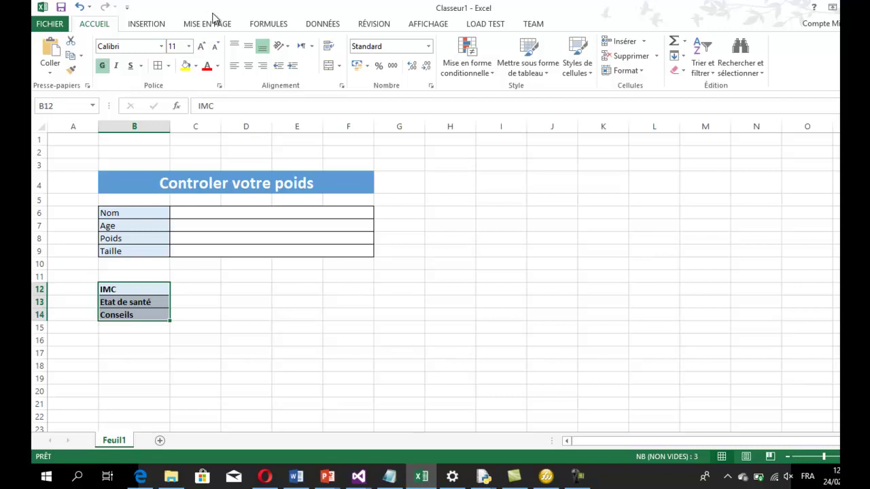
drag(136, 212, 136, 250)
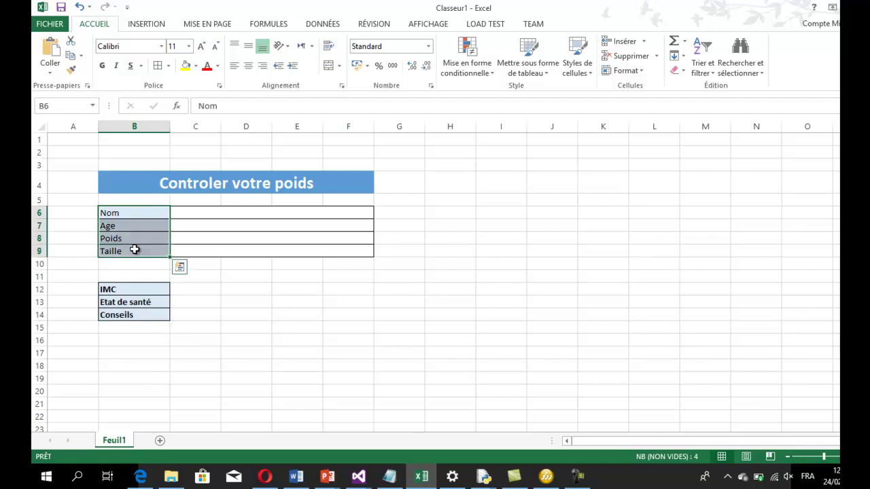
click(103, 66)
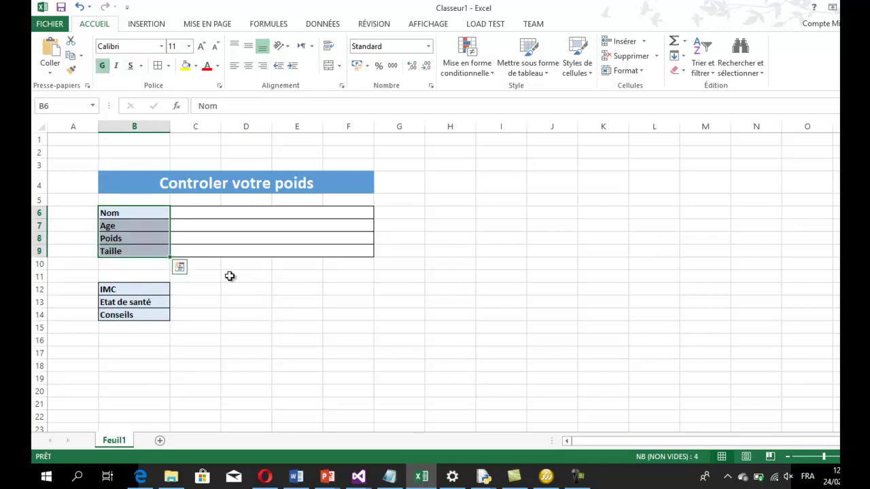
Step: Apply borders to the C12:F14 answer area
click(204, 301)
drag(203, 290, 344, 323)
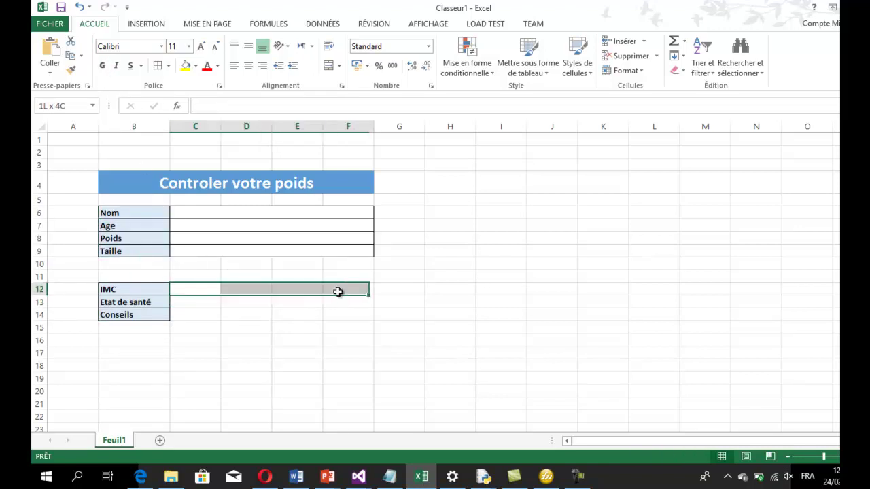
click(158, 65)
Step: Merge and centre C12:F12, C13:F13 and C14:F14 as separate result cells
drag(207, 290, 367, 298)
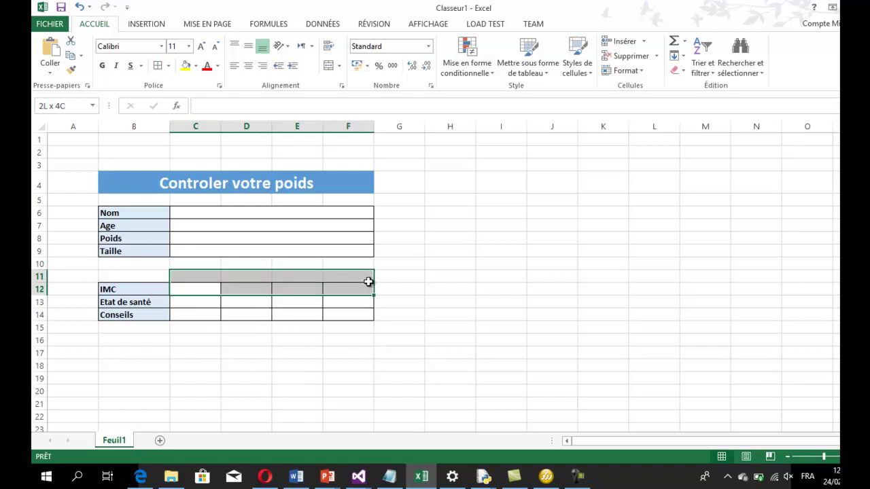
drag(368, 296, 367, 289)
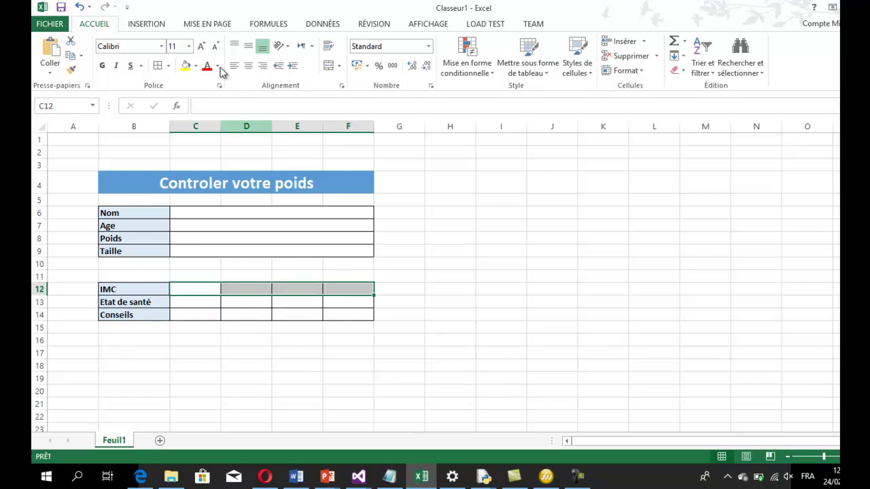
click(329, 68)
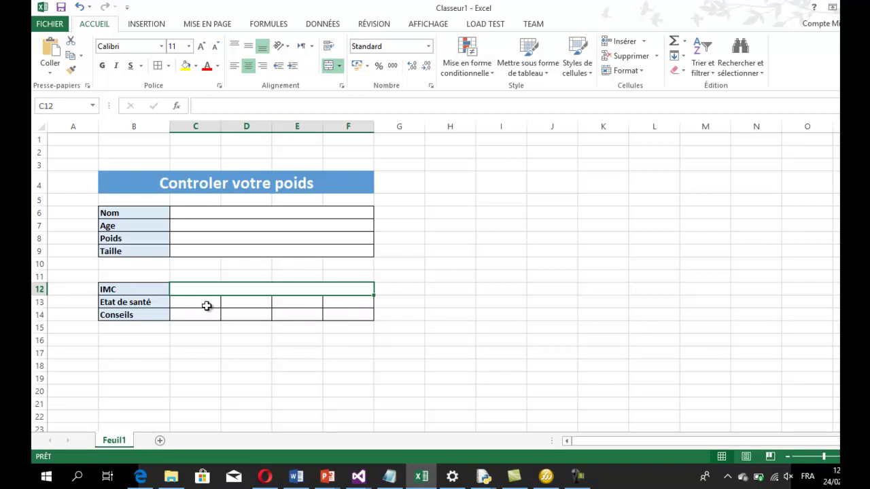
drag(208, 305, 349, 299)
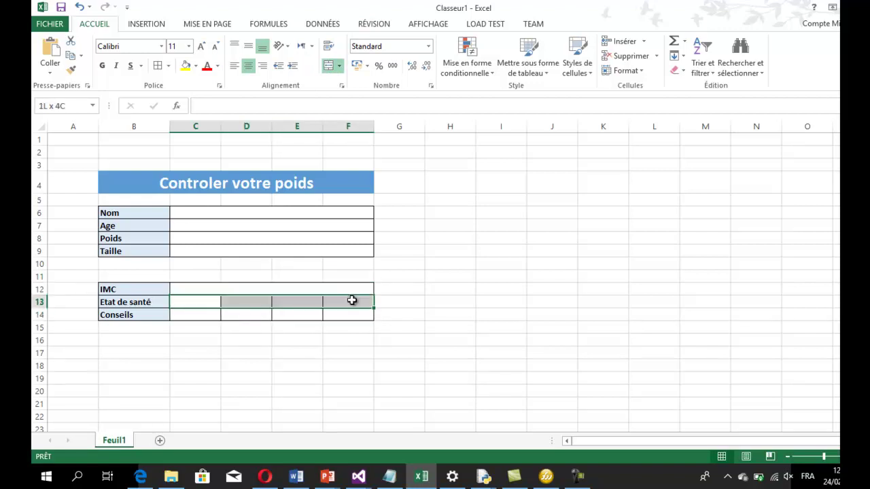
click(330, 65)
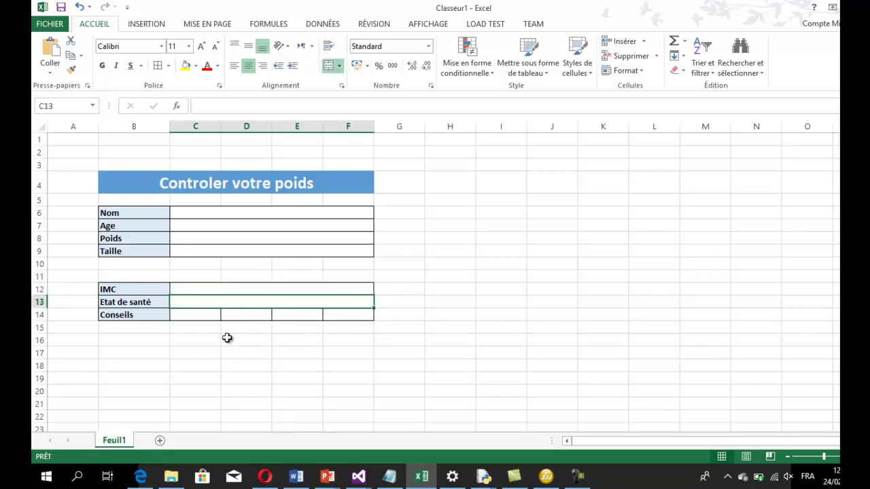
drag(209, 310, 351, 309)
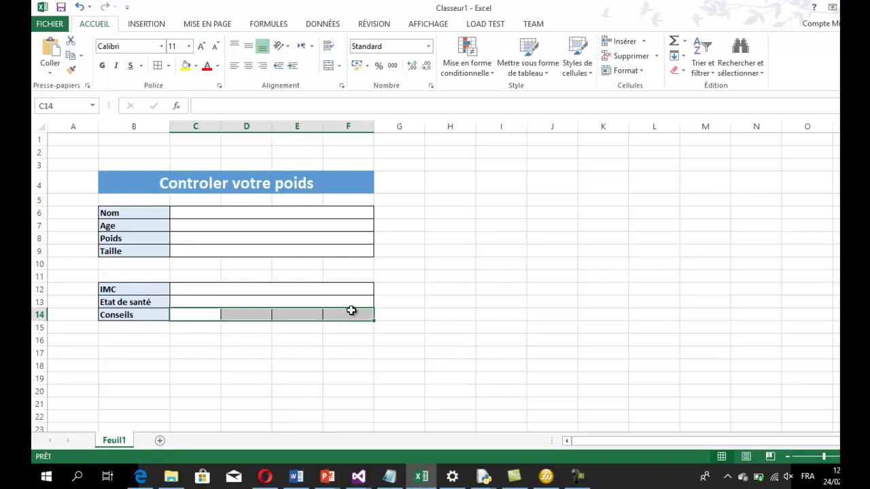
click(330, 66)
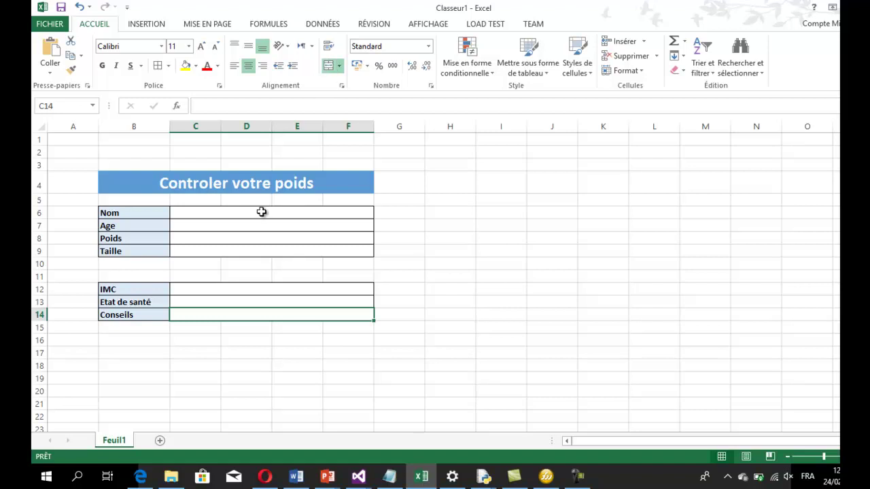
Step: Enter a sample surname in C6, then age 44, weight 65 and height 1,68
click(231, 212)
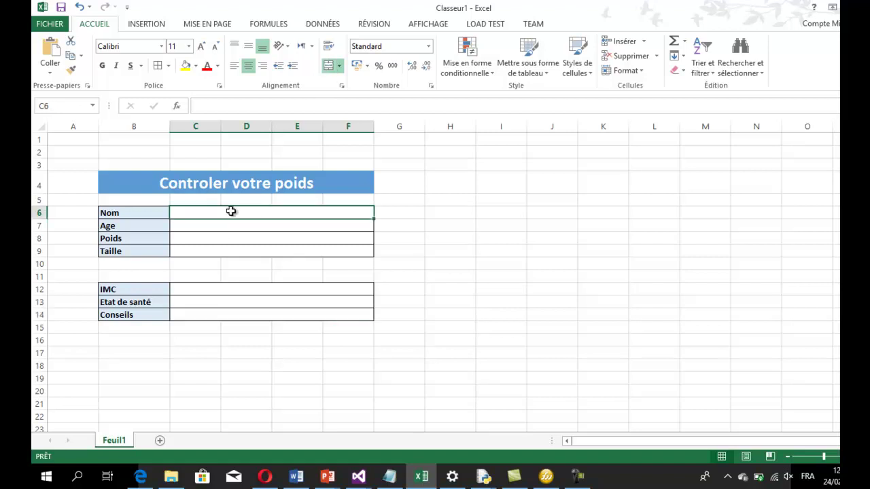
text(BAKHOUS)
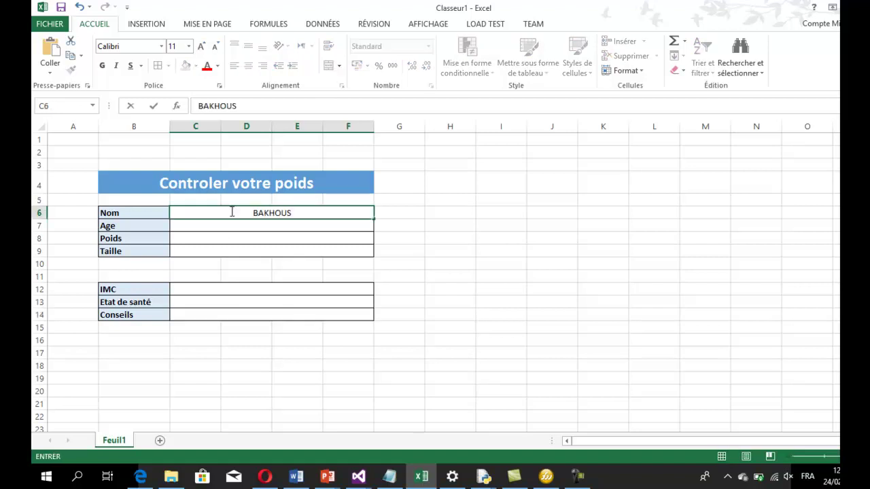
key(Return)
text(44)
key(Return)
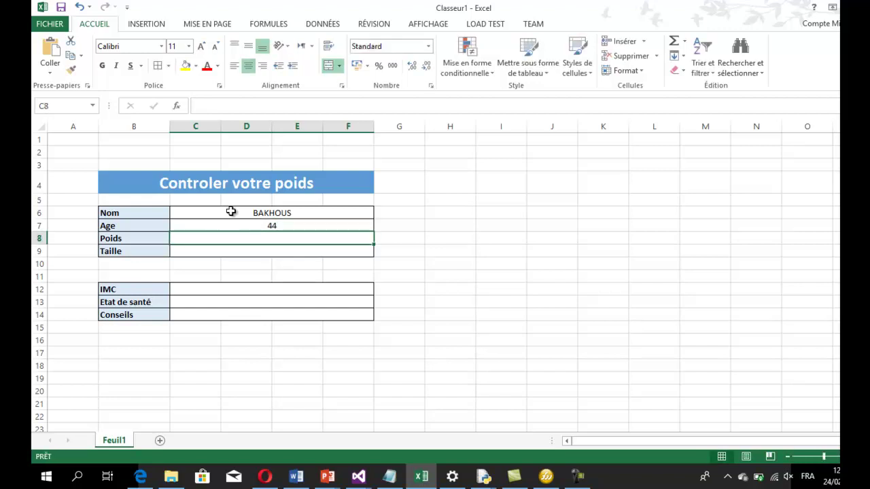
text(65)
key(Return)
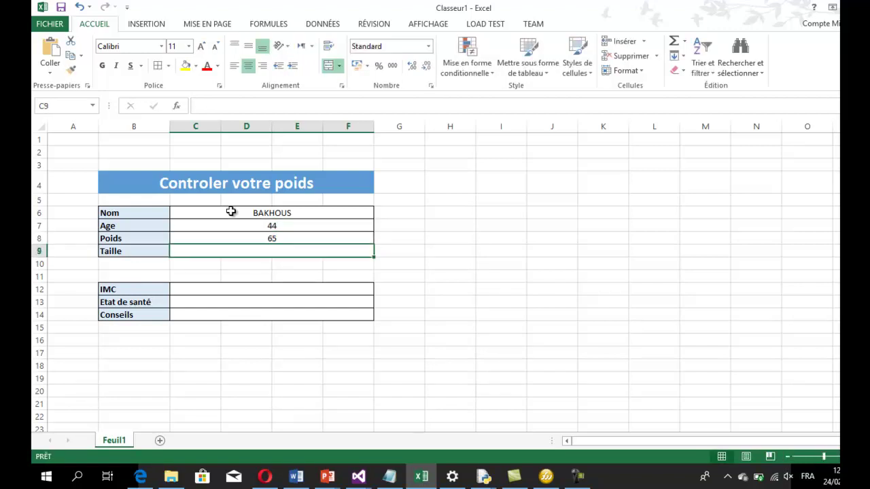
text(1,68)
click(369, 202)
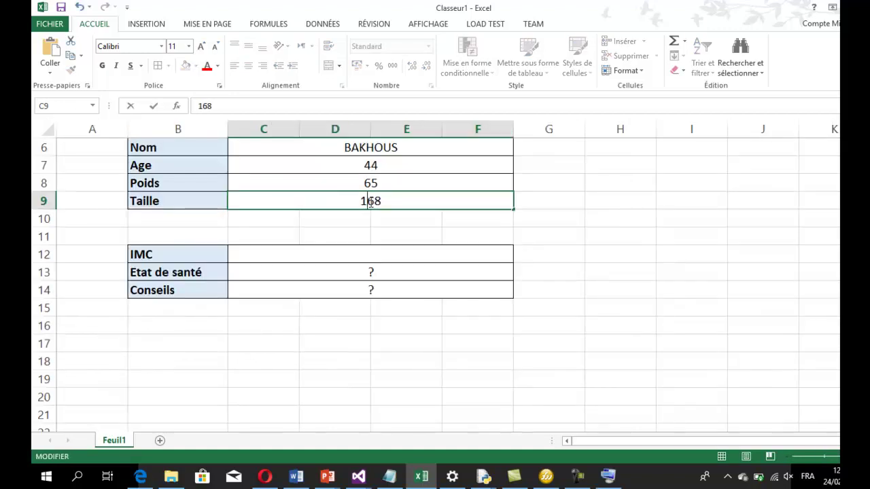
Step: Enter the IMC formula =C8/(C9*C9) in C12
click(357, 257)
text(=)
key(Up)
key(Up)
key(Up)
key(Up)
text(/)
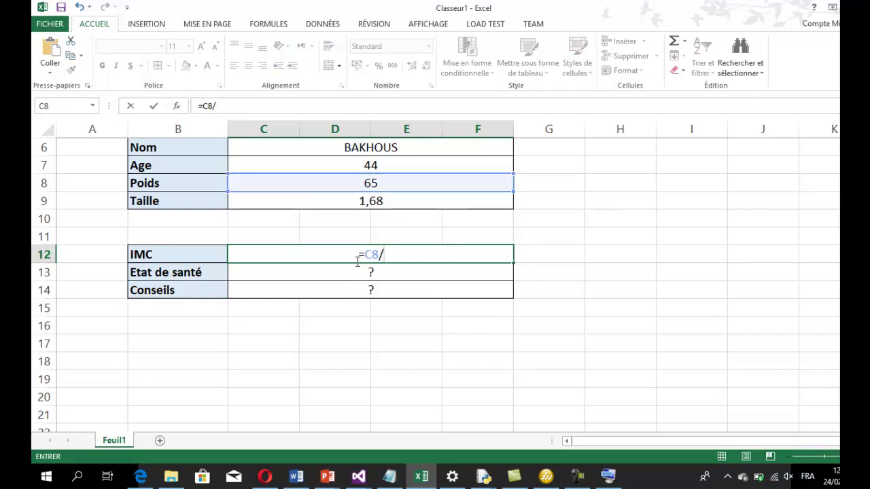
text(()
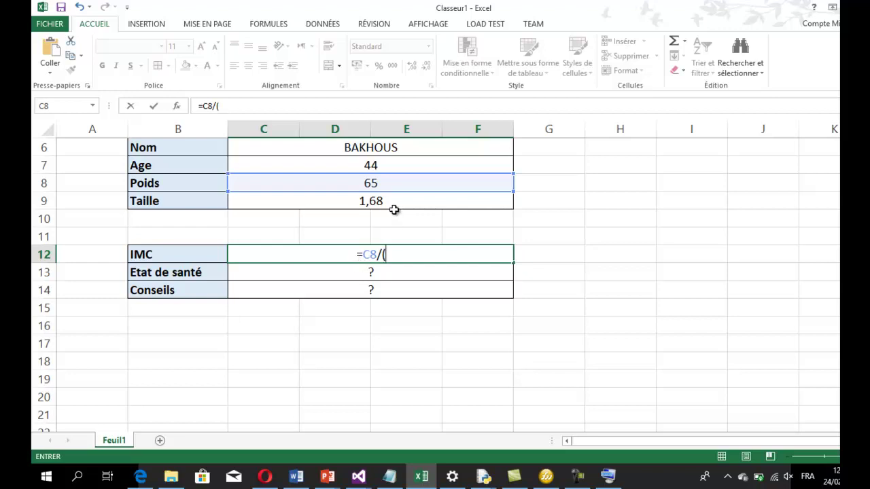
click(392, 212)
click(389, 207)
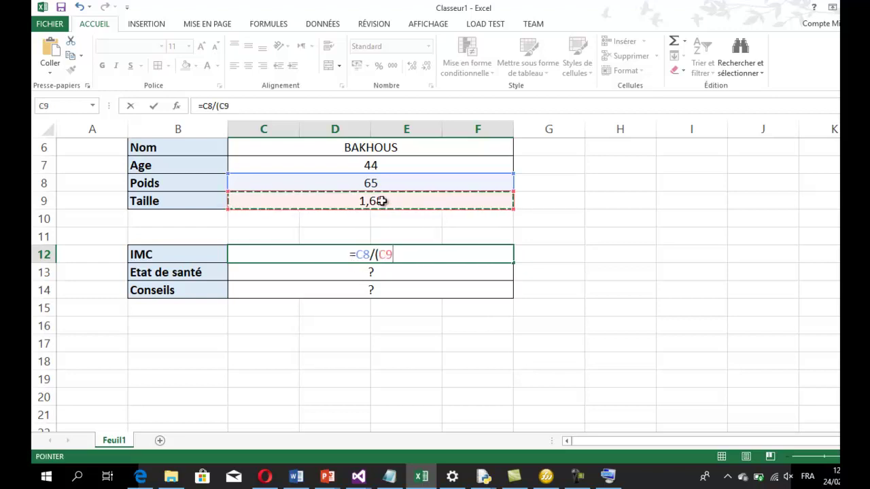
text(*)
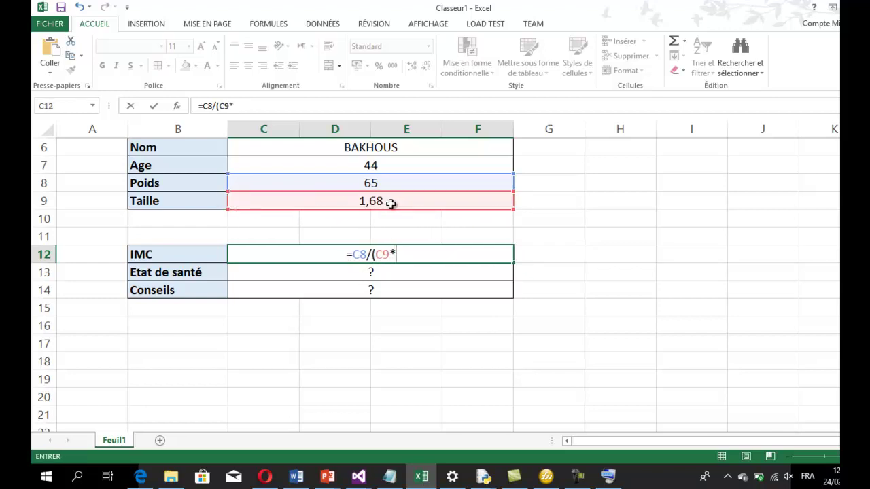
click(390, 204)
text())
key(Return)
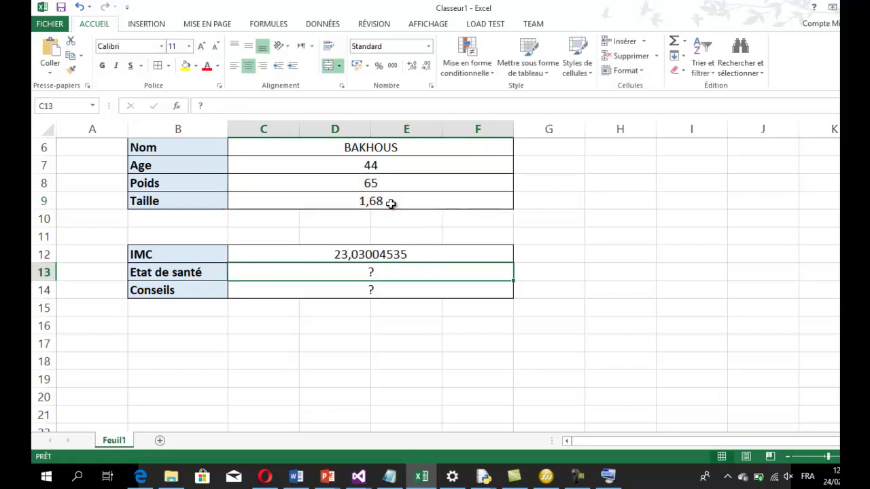
Step: Reduce the IMC result's decimals so it shows the whole number 23
click(385, 257)
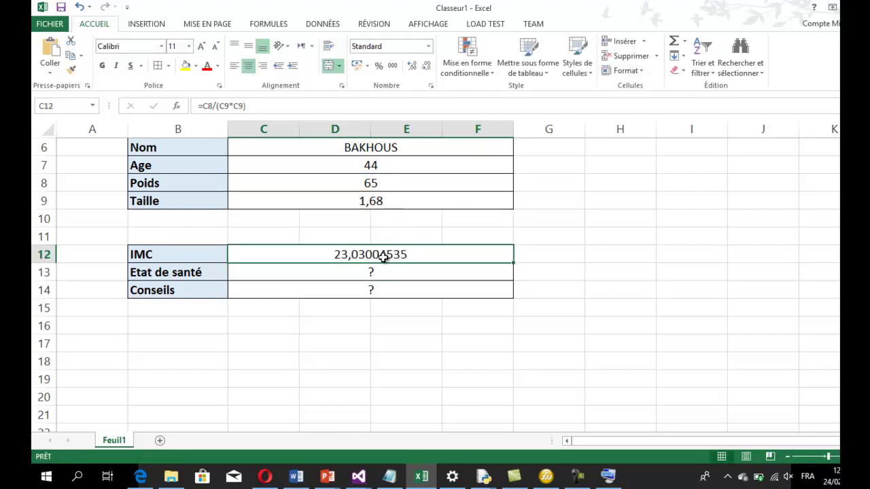
double_click(422, 65)
triple_click(423, 65)
double_click(423, 66)
click(424, 66)
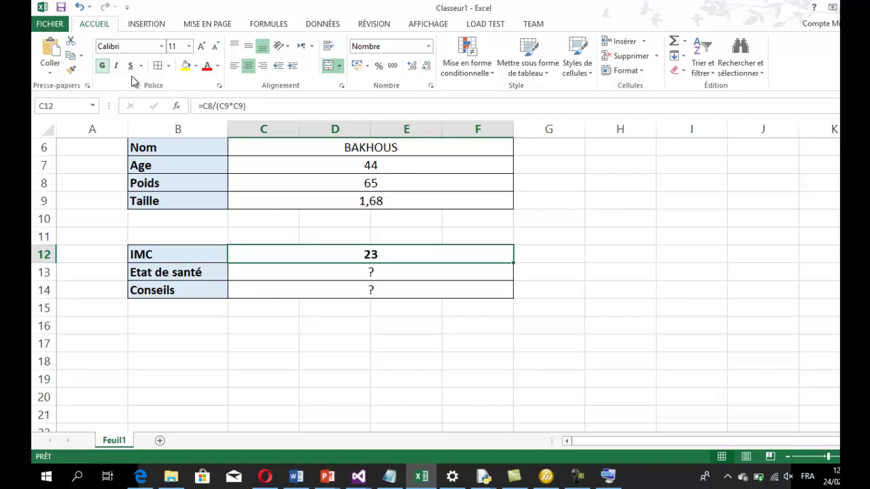
click(371, 273)
text(=)
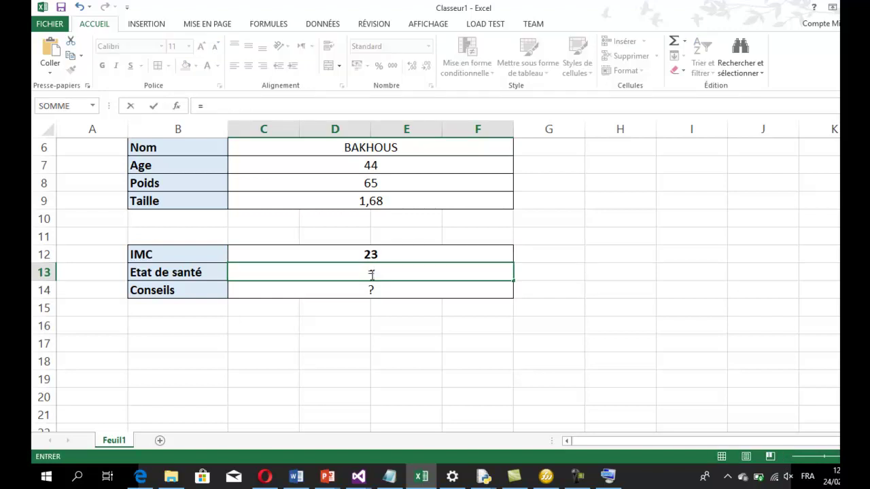
Step: In C13, type =si(C12<16,5;"Vous êtes en dénutrition";si( to start the nested test
click(382, 255)
key(BackSpace)
key(BackSpace)
key(BackSpace)
text(si)
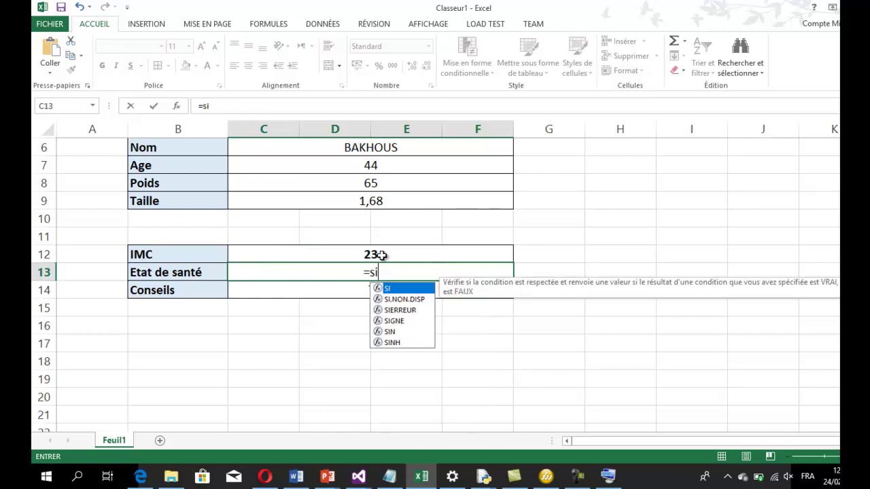
text(()
click(383, 255)
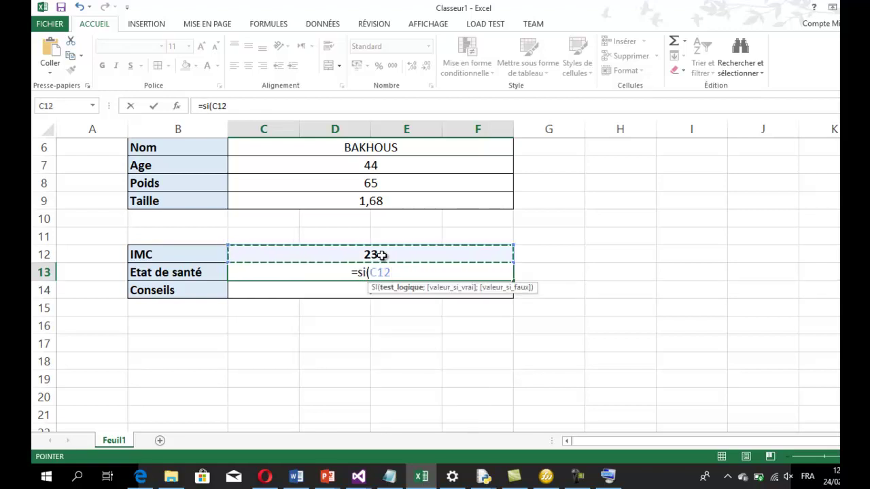
text(<)
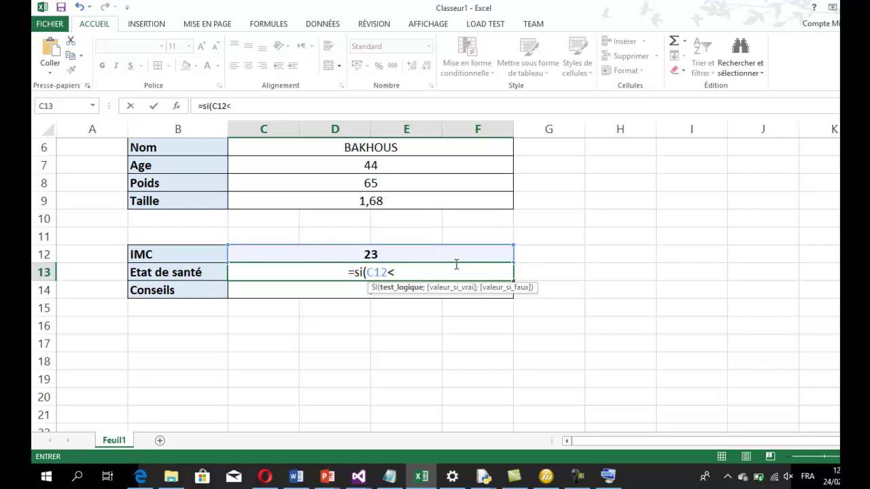
text(16,)
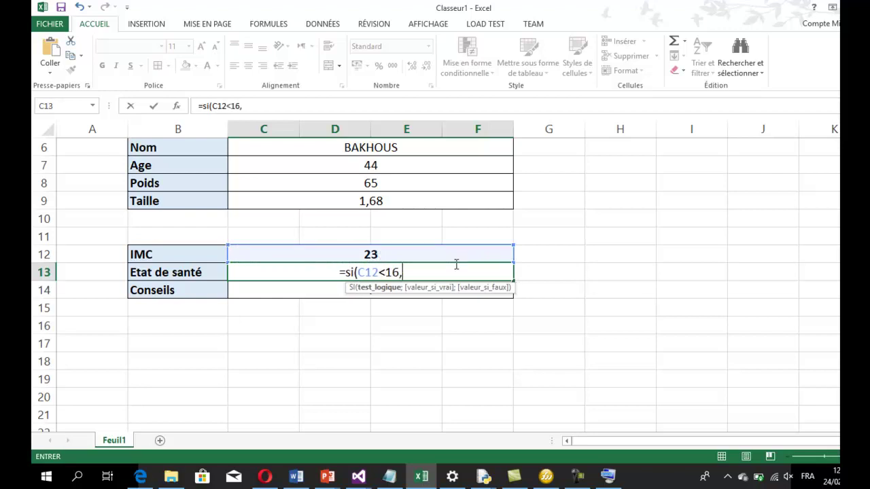
text(5;)
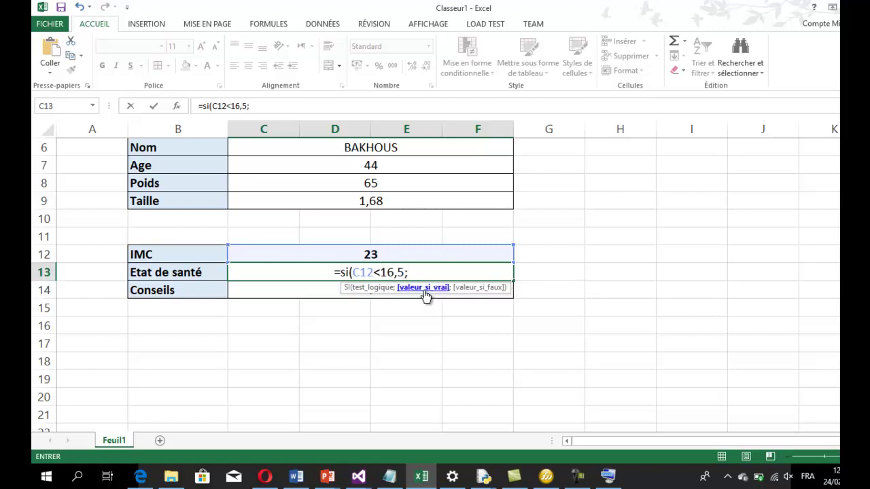
text("Vous êtes en dénutrition")
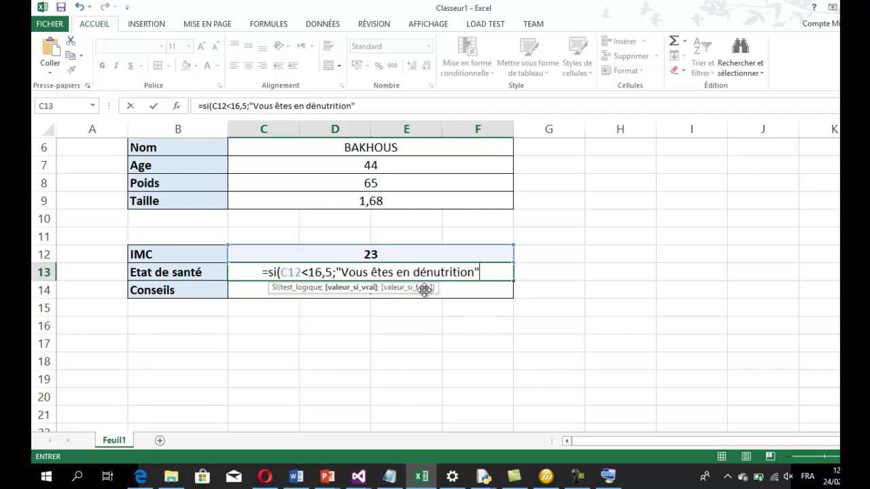
text(;)
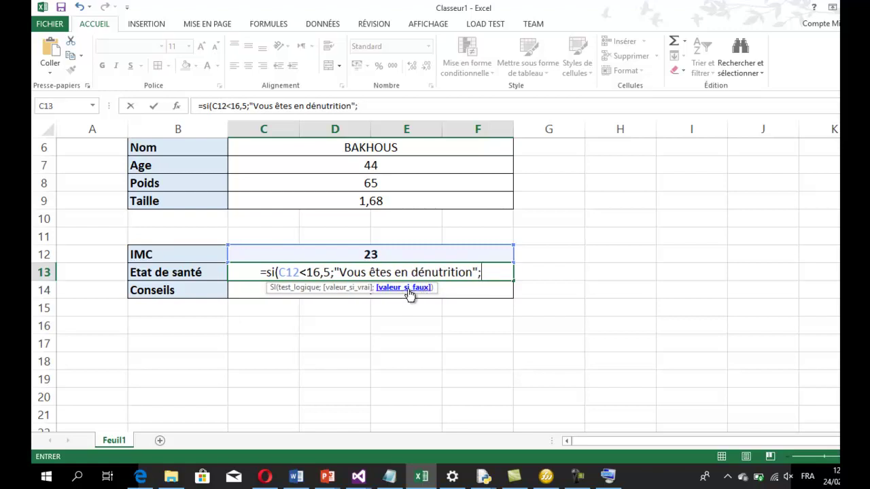
text(si()
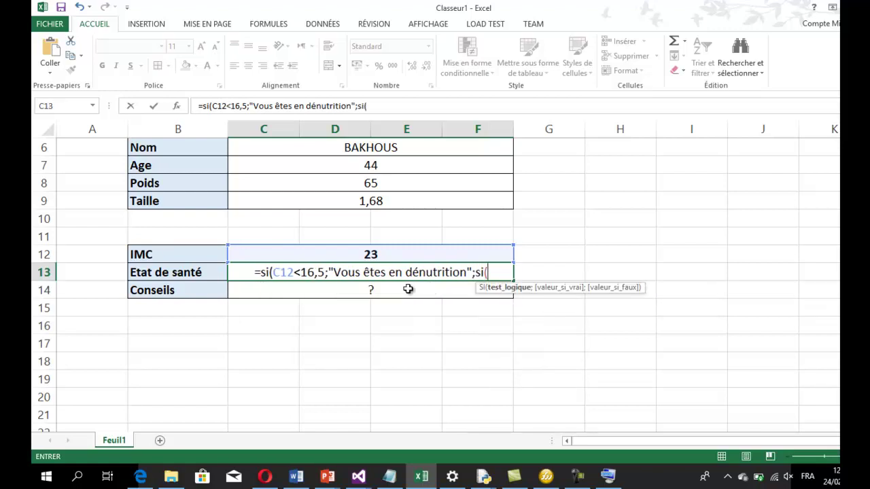
Step: Add nested tests: IMC<18,5 "Vous êtes en état de maigreur", IMC<25,5 "Vous avez une corpulance normale"
click(374, 255)
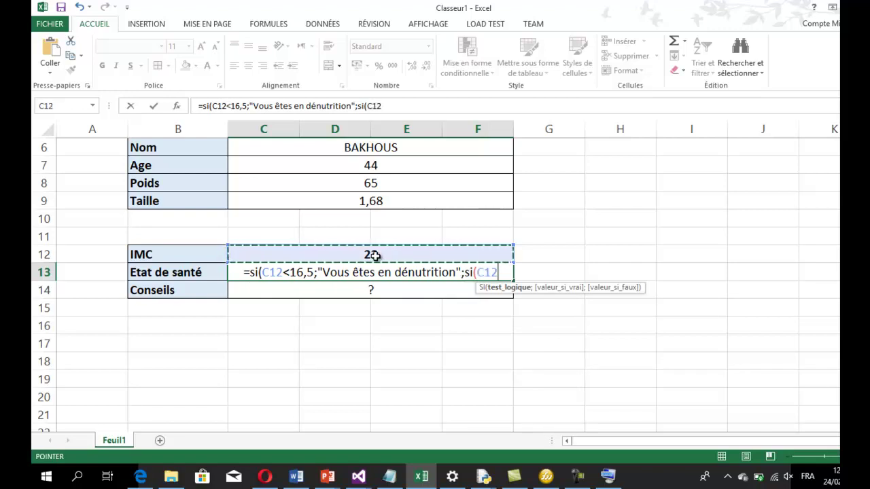
text(<)
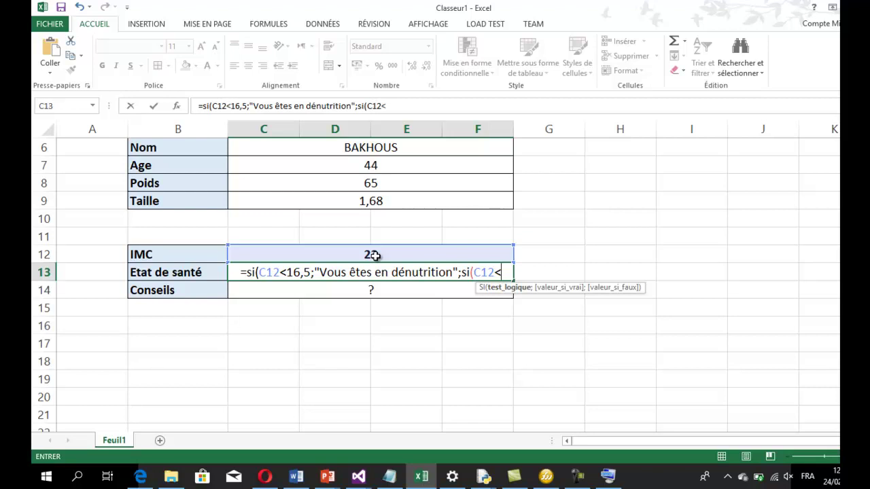
text(18,)
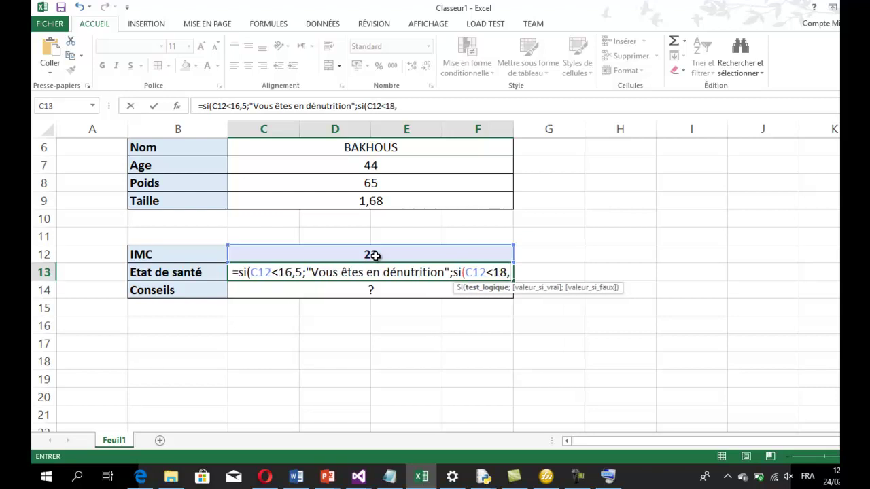
text(5)
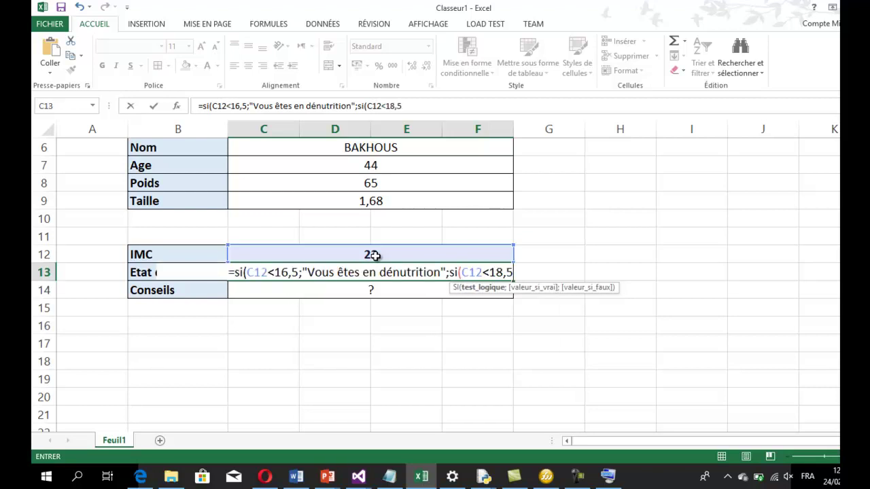
text(;)
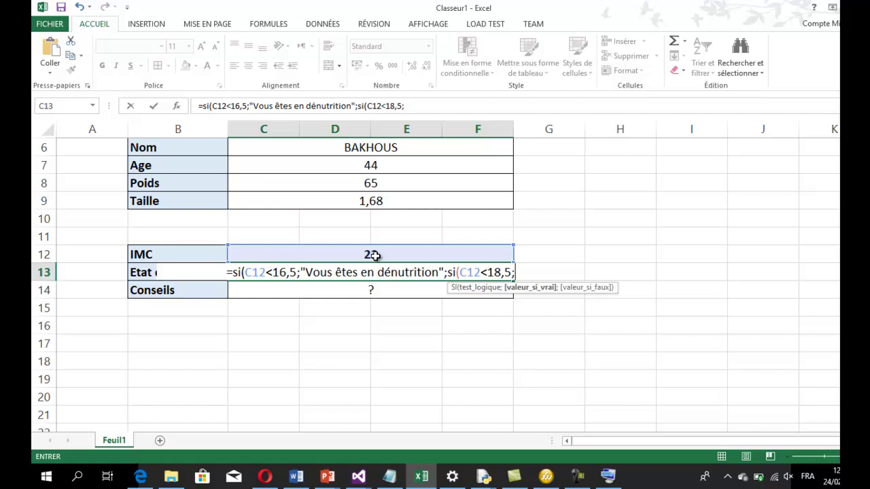
text(")
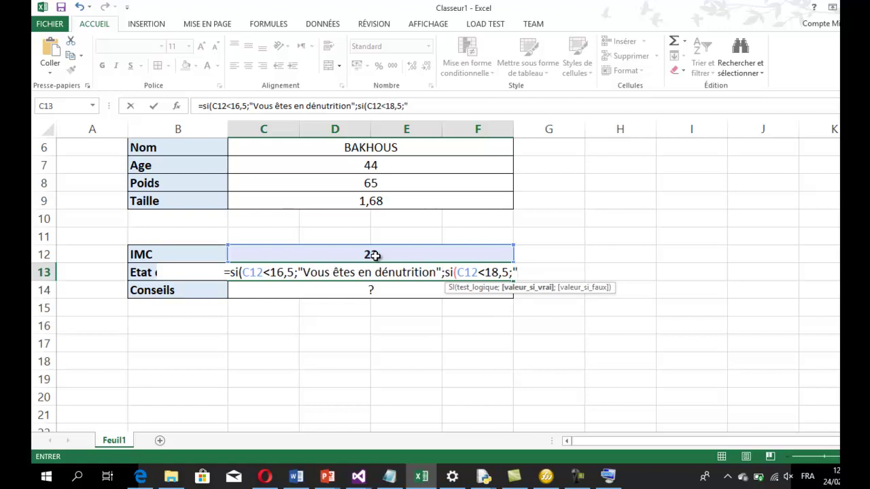
text(C)
key(BackSpace)
text(Vous êtes)
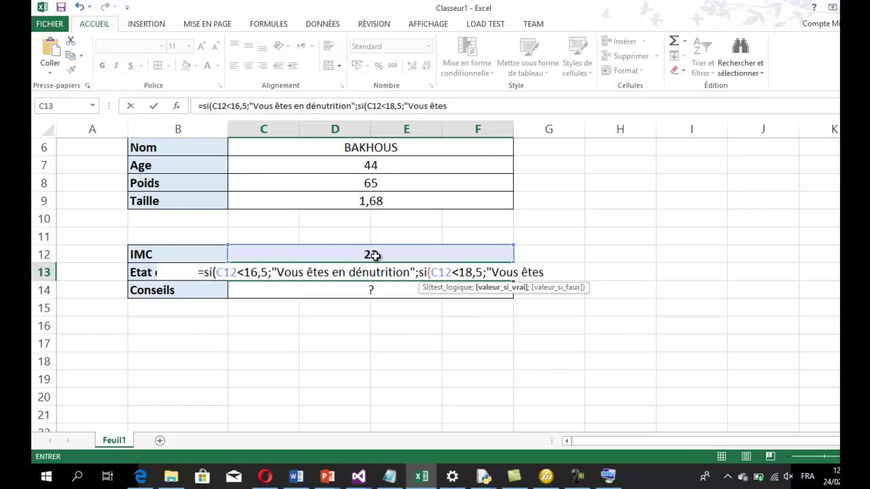
text( en état de m)
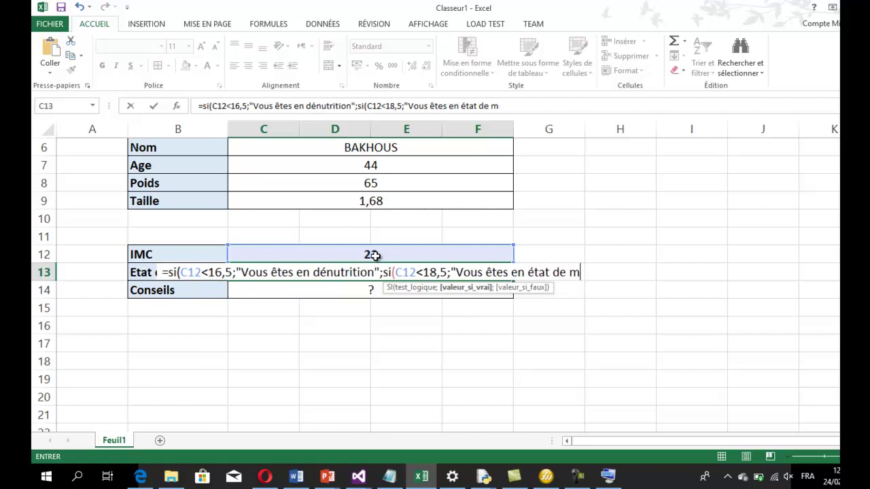
text(aigreu)
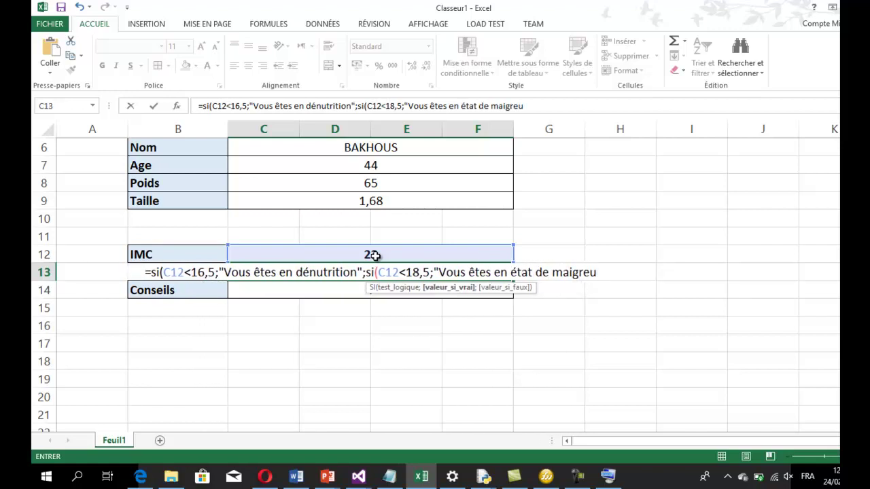
text(r)
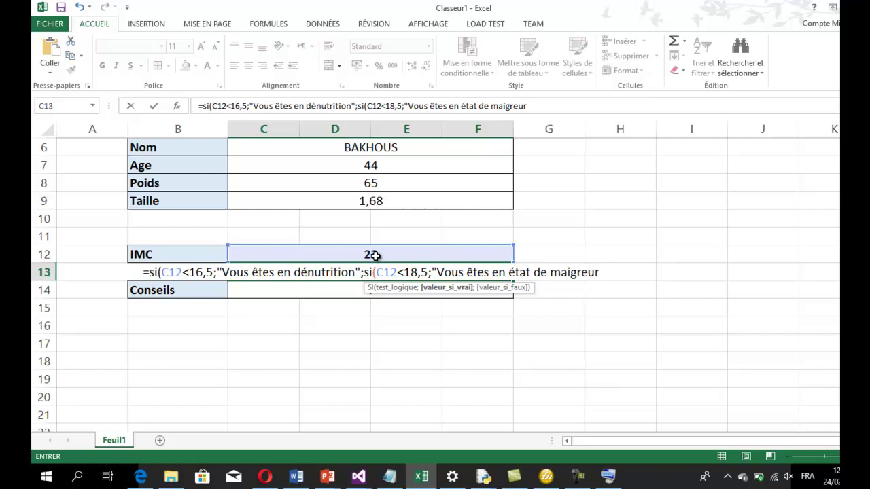
text(";)
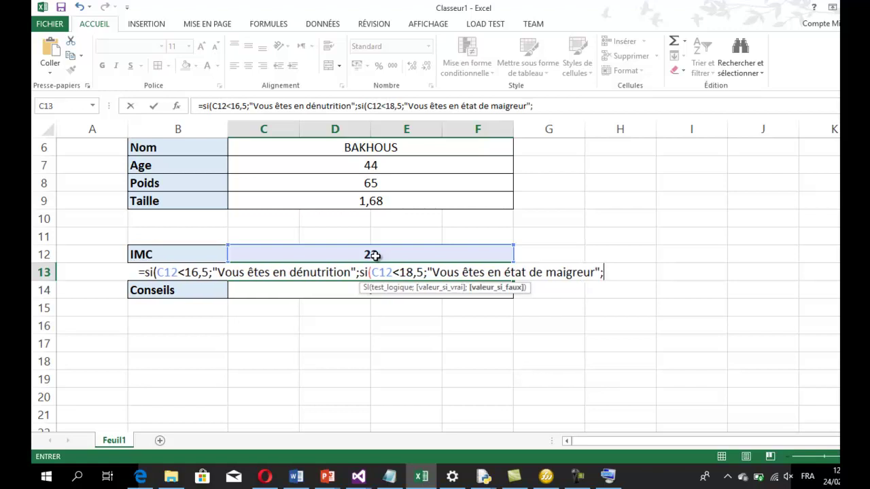
text(si()
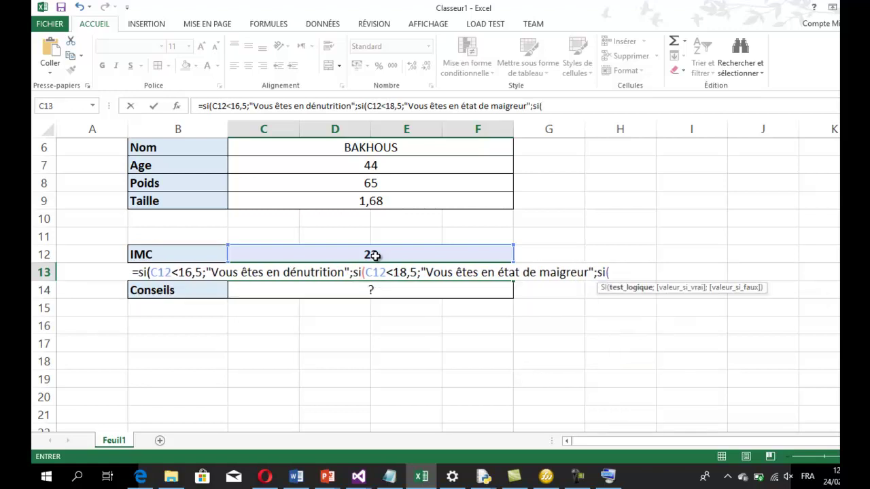
click(374, 255)
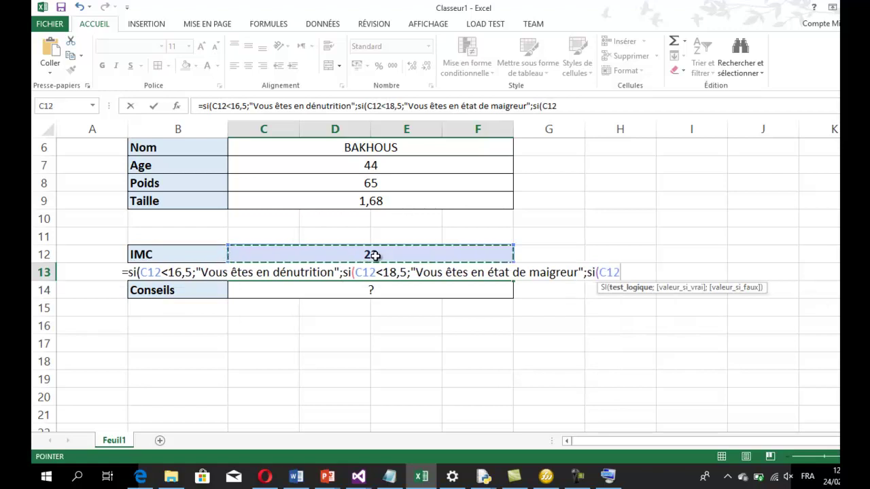
text(<)
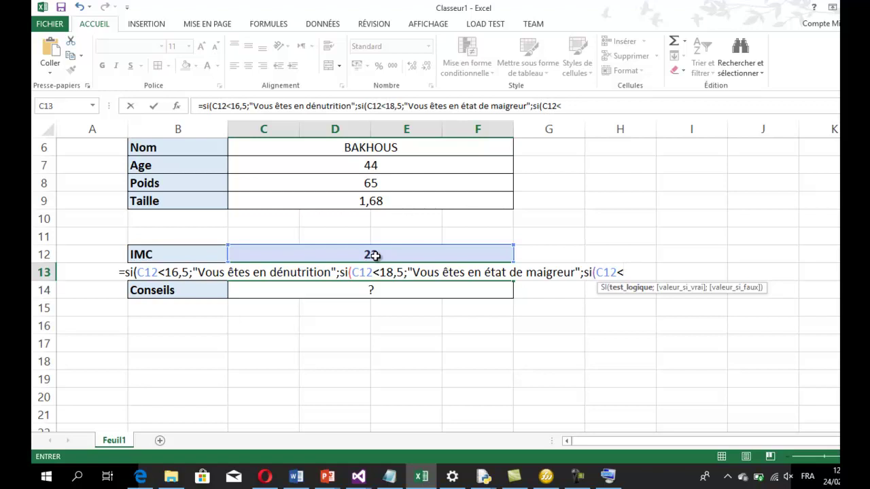
text(25,)
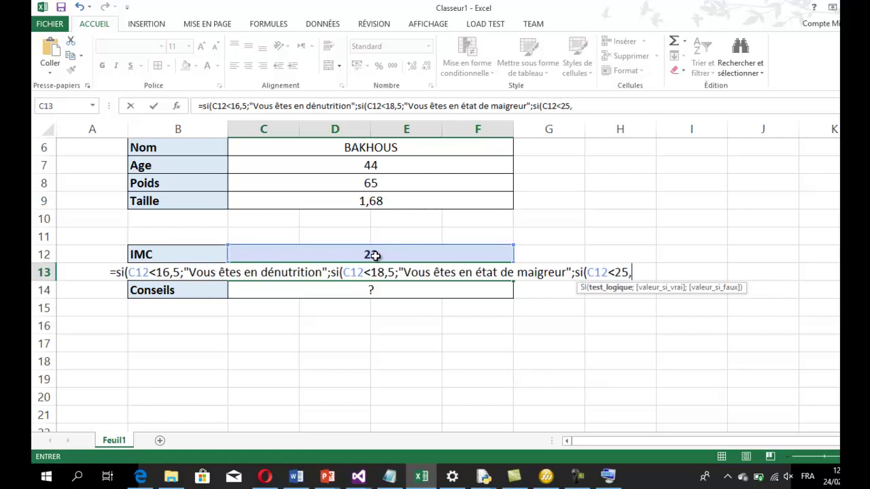
text(5)
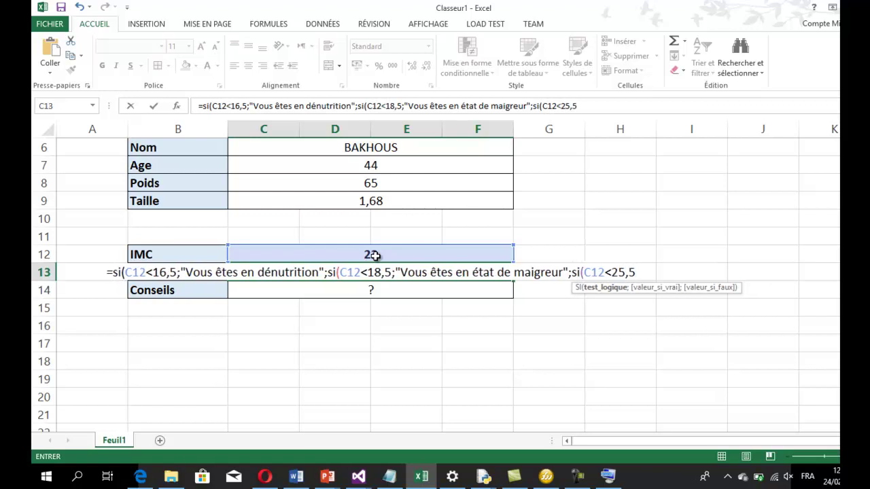
text(,)
key(BackSpace)
text(;)
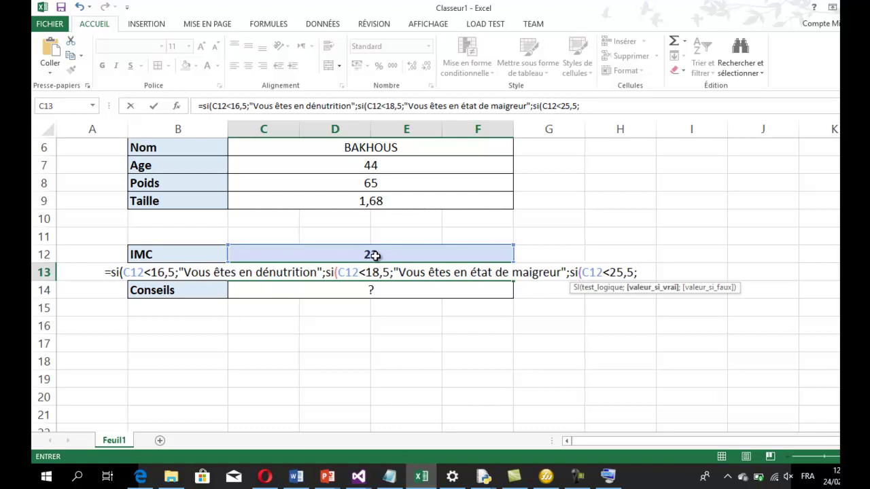
text(")
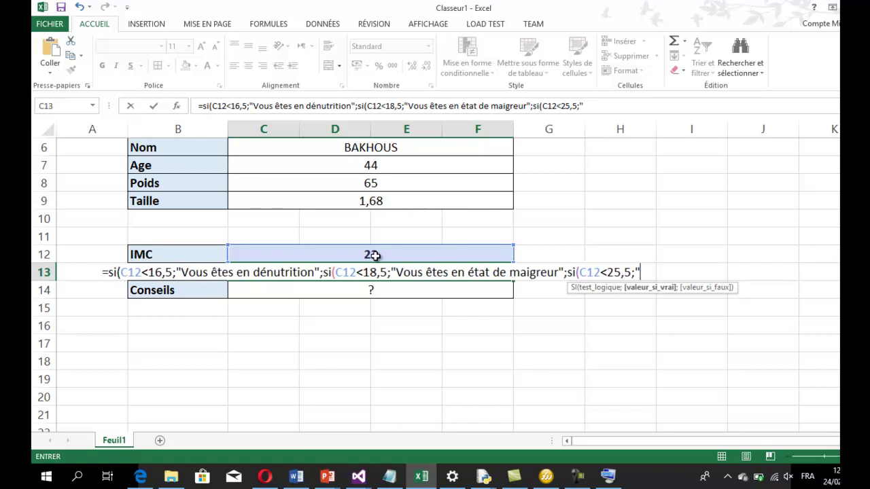
text(Vous avez une corpulance normale";)
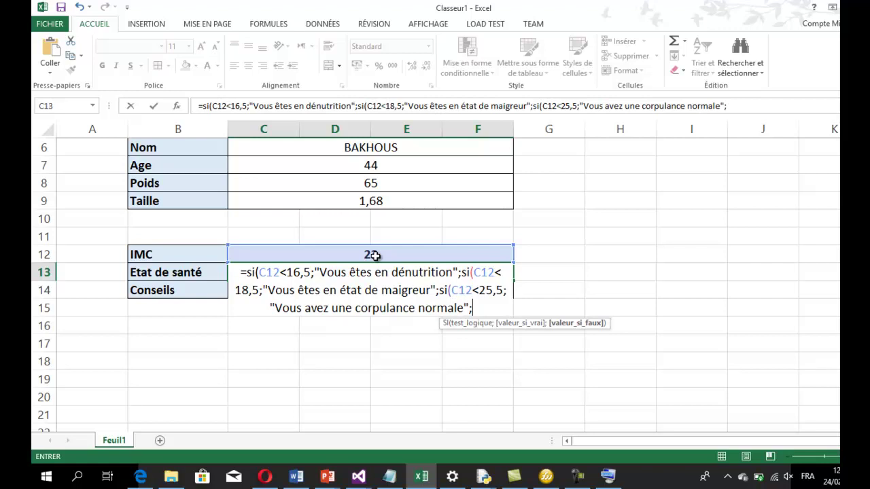
text(si()
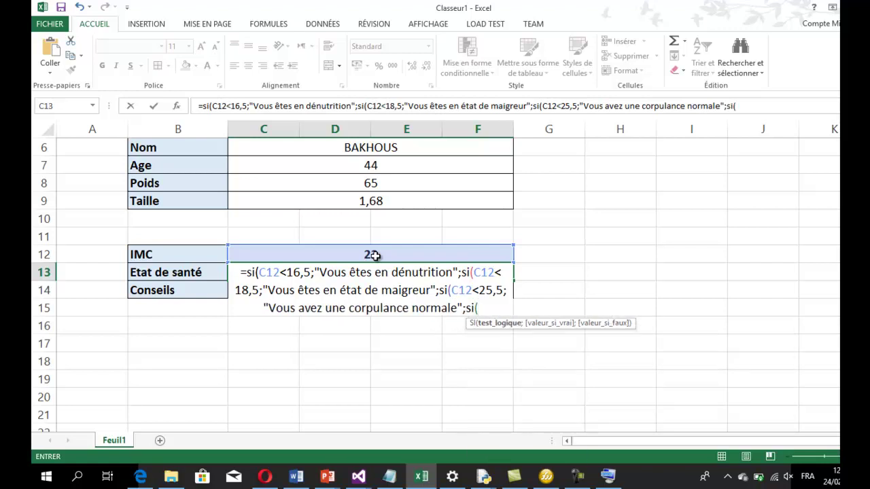
Step: Add nested tests: IMC<30 "Vous êtes en surpoids", IMC<35 "Vous êtes en obésité modérée"
click(375, 255)
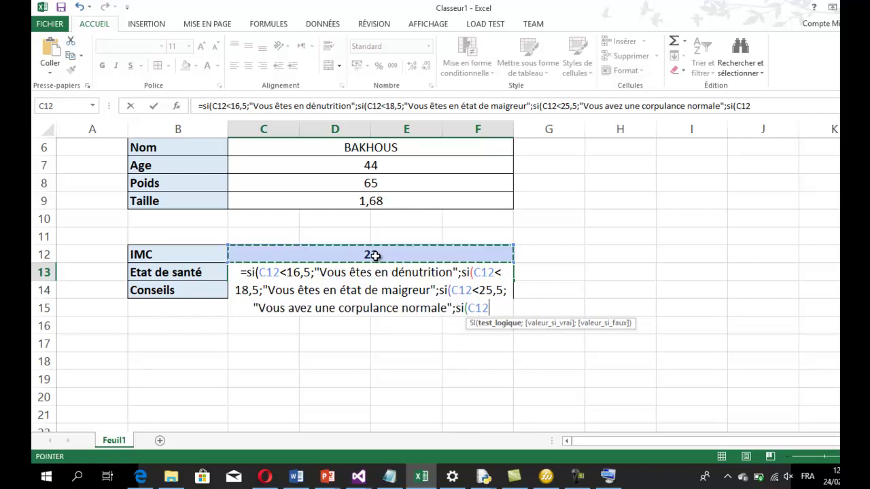
text(<)
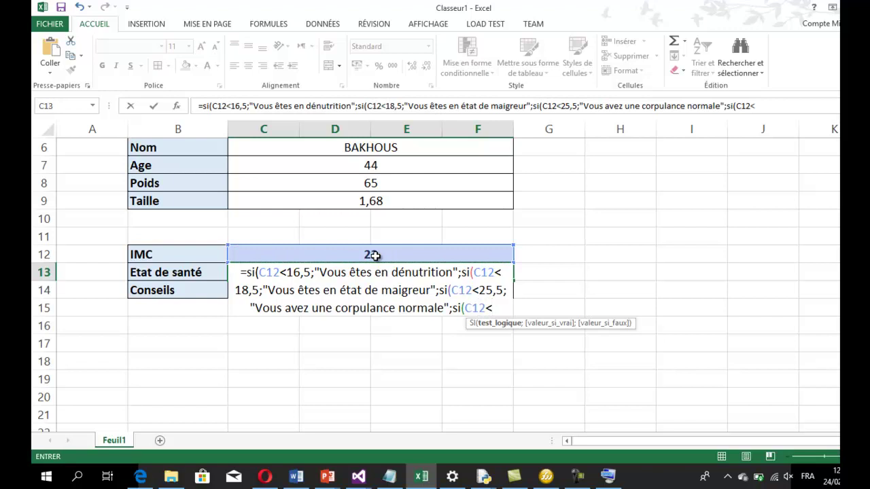
text(30)
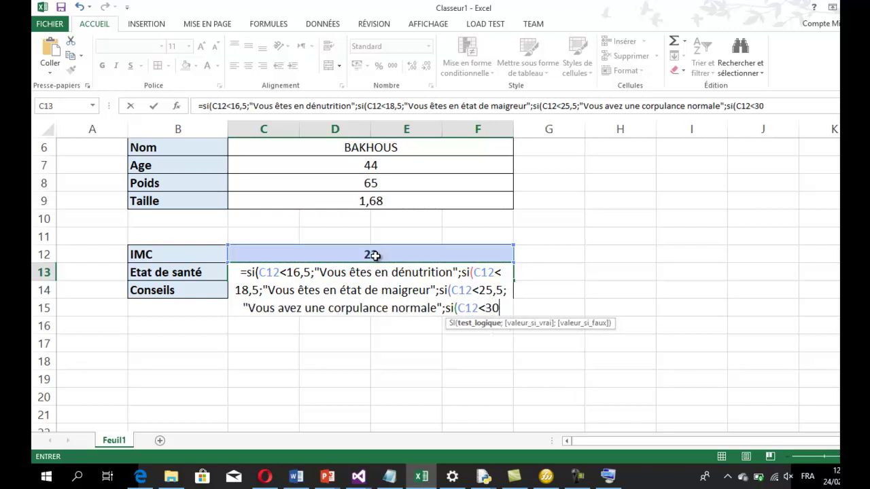
text(;)
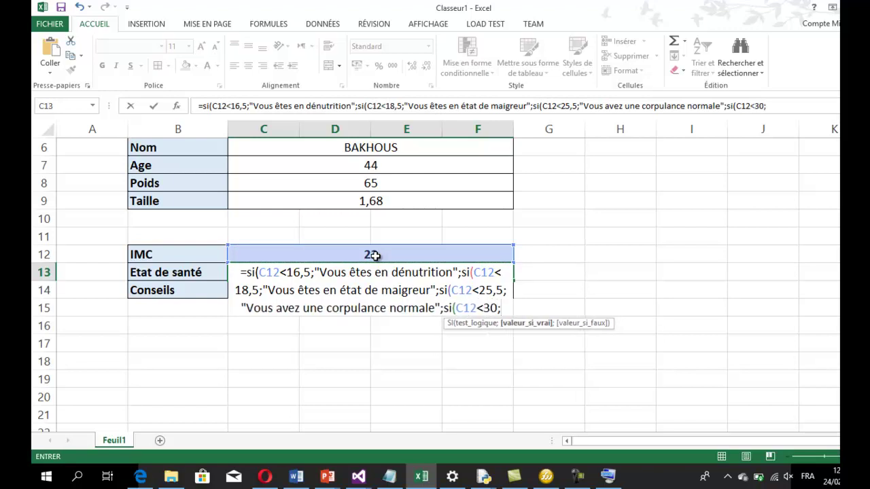
text(")
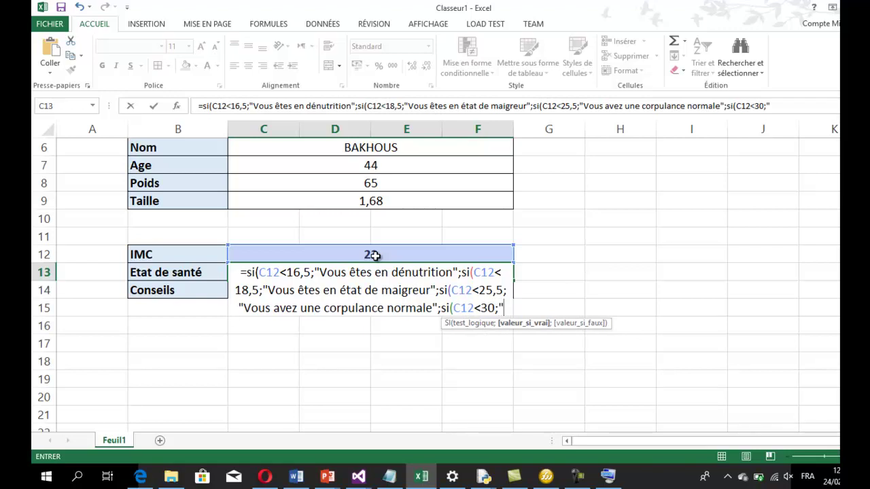
text(Vous )
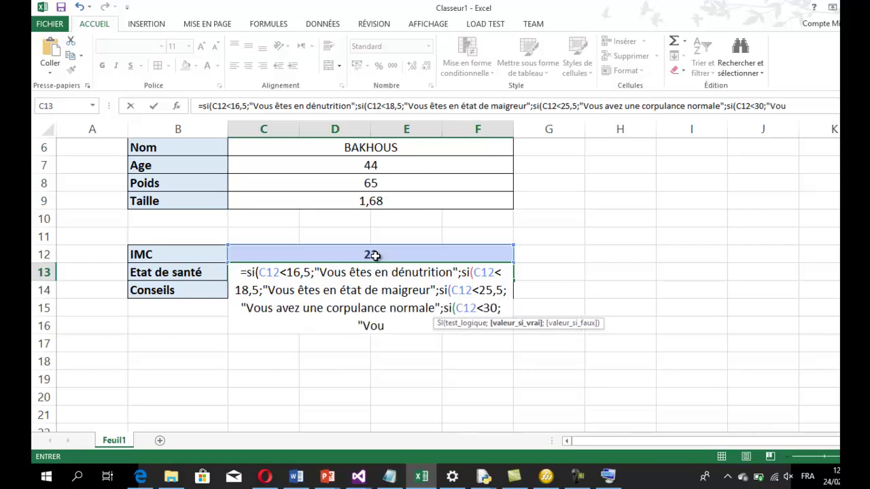
text(êtes en surpoids)
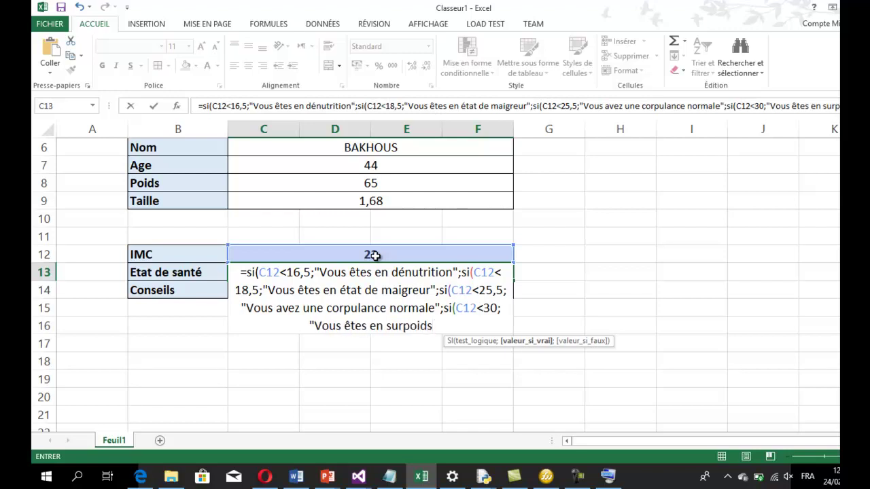
text(";si()
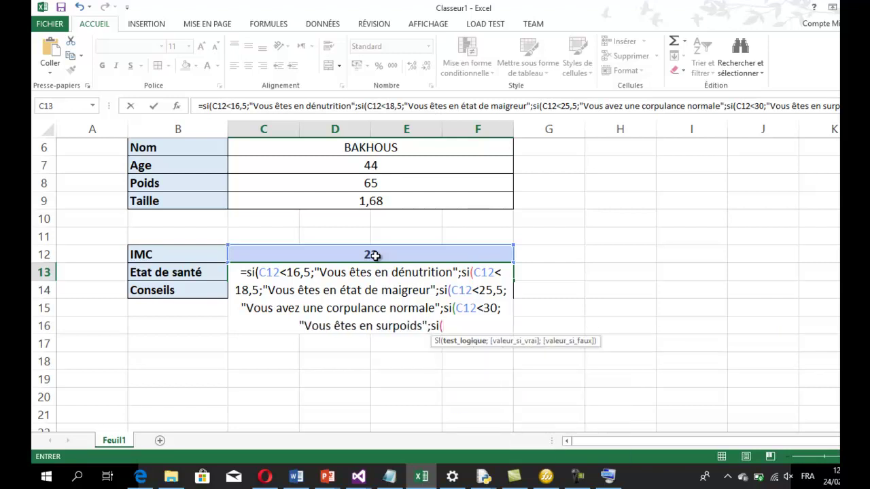
click(375, 254)
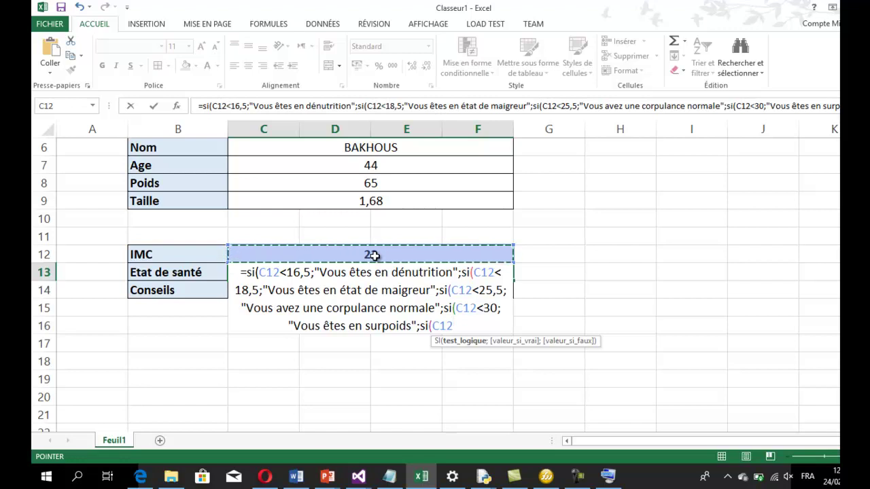
text(<)
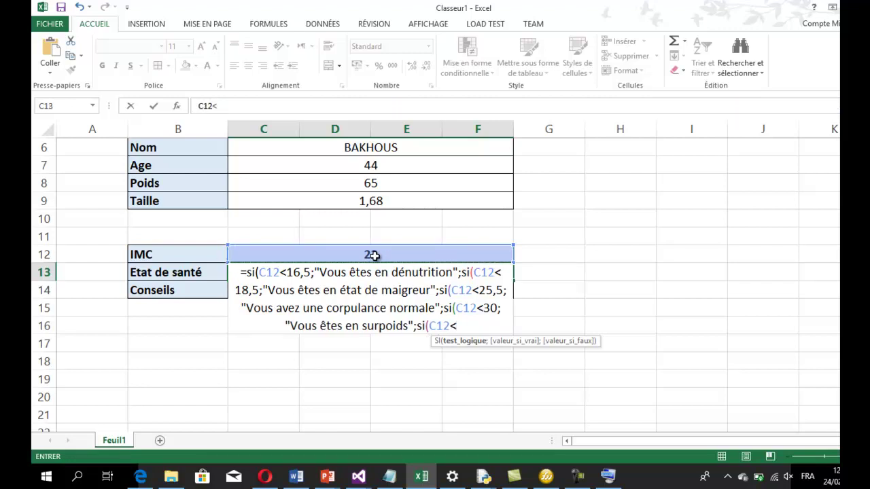
text(35;)
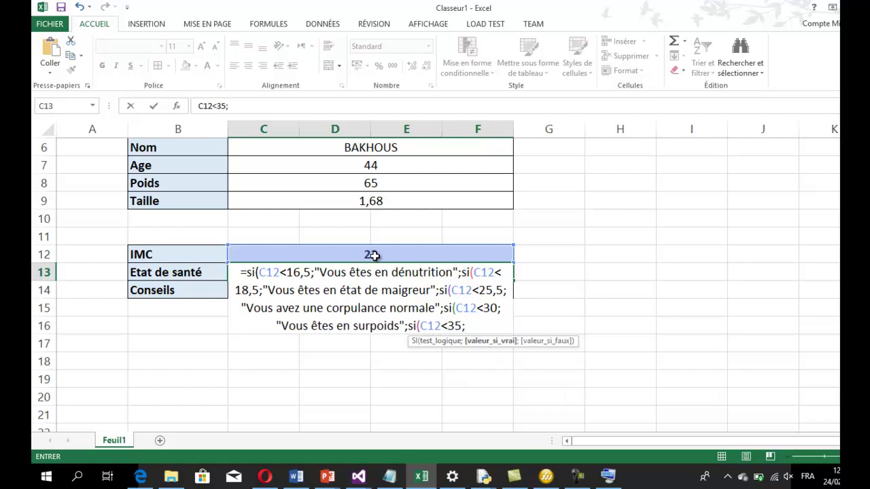
text(")
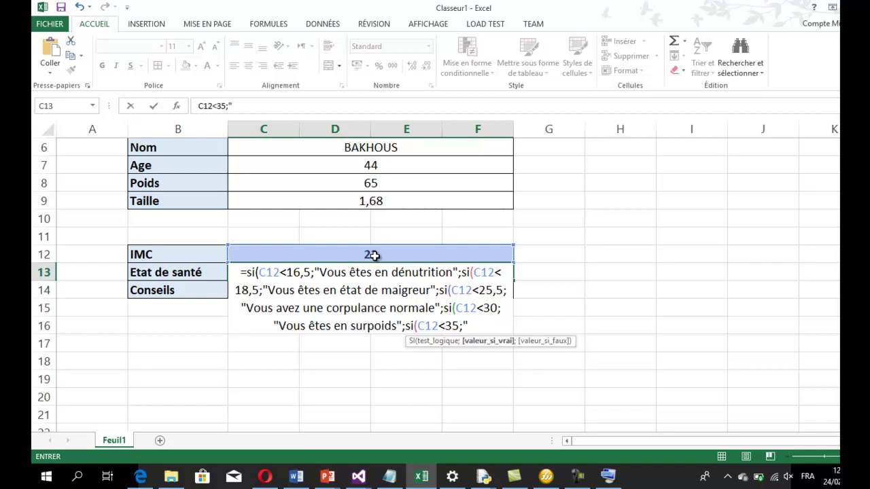
text(Vous êtes en ob)
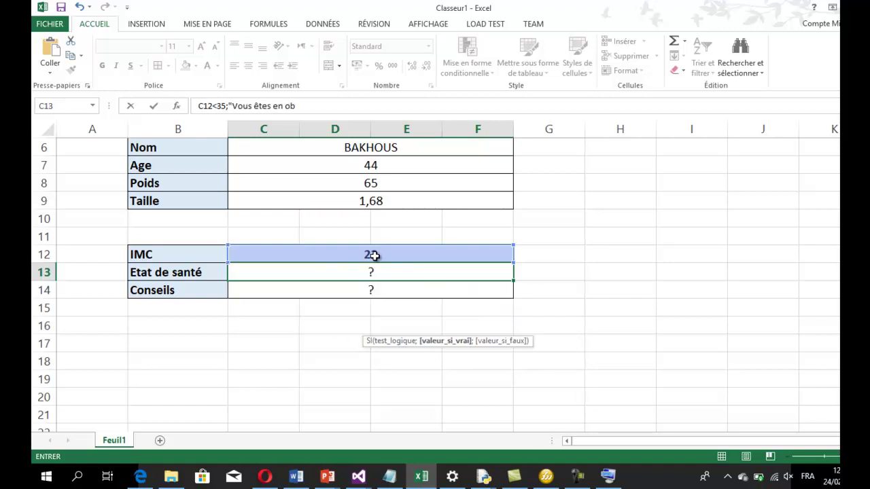
text(ésité)
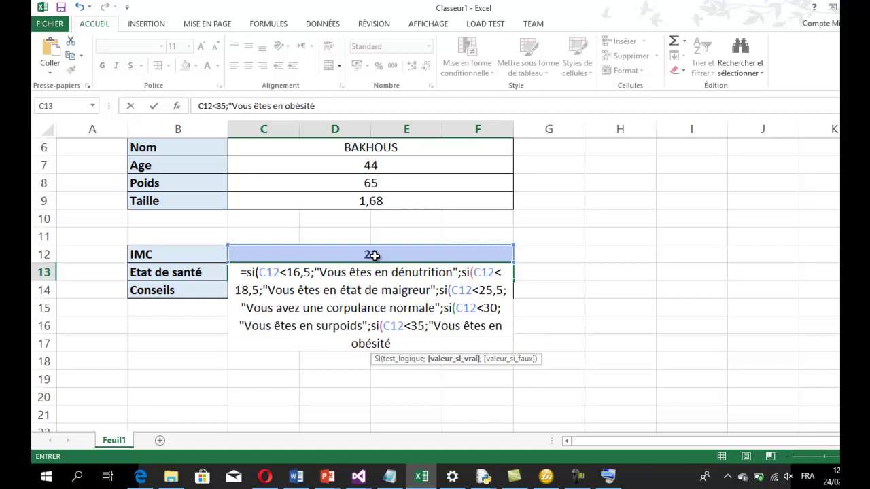
text( modérée")
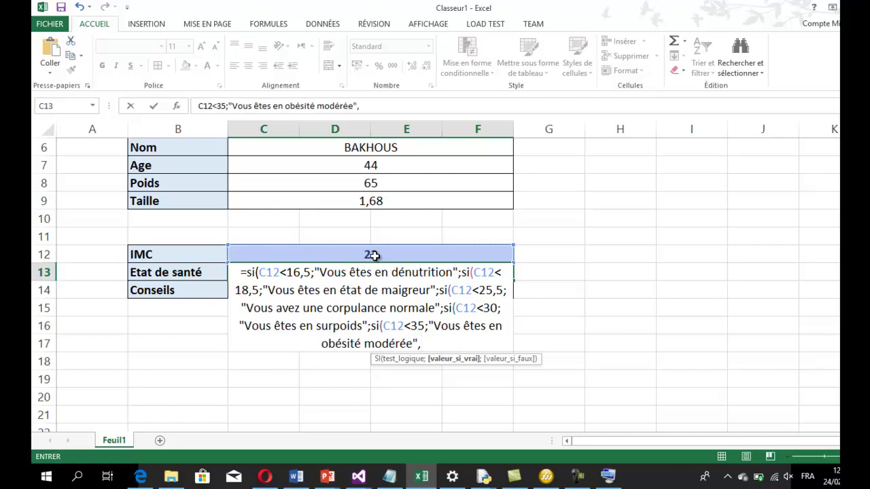
text(;si)
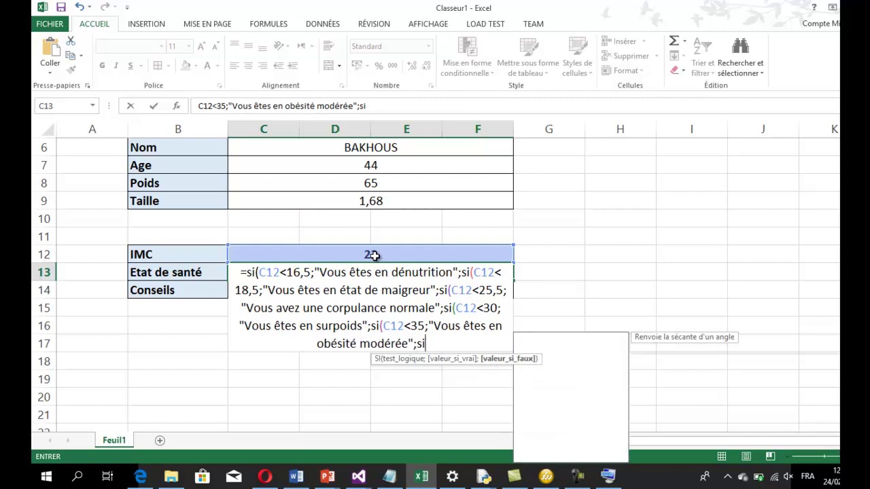
text(()
Step: Add a C12<40 branch returning "Vous êtes en obésité sévere" to the C13 formula
click(374, 255)
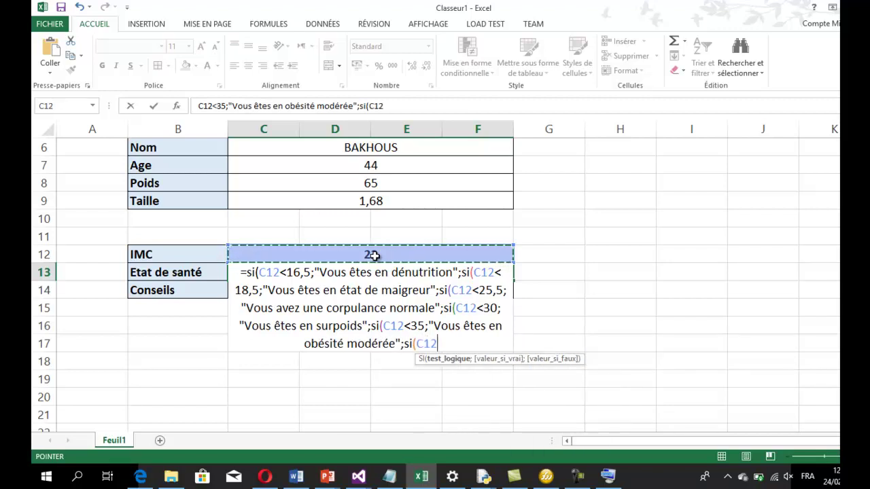
text(<)
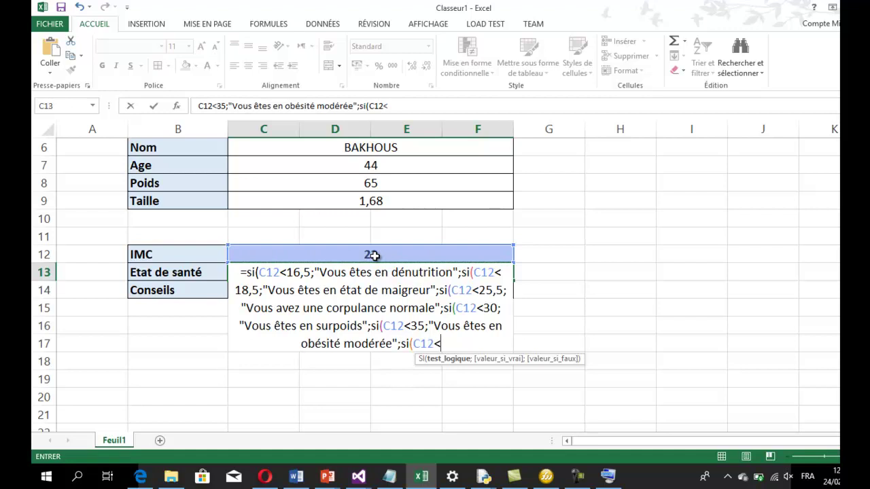
text(40;)
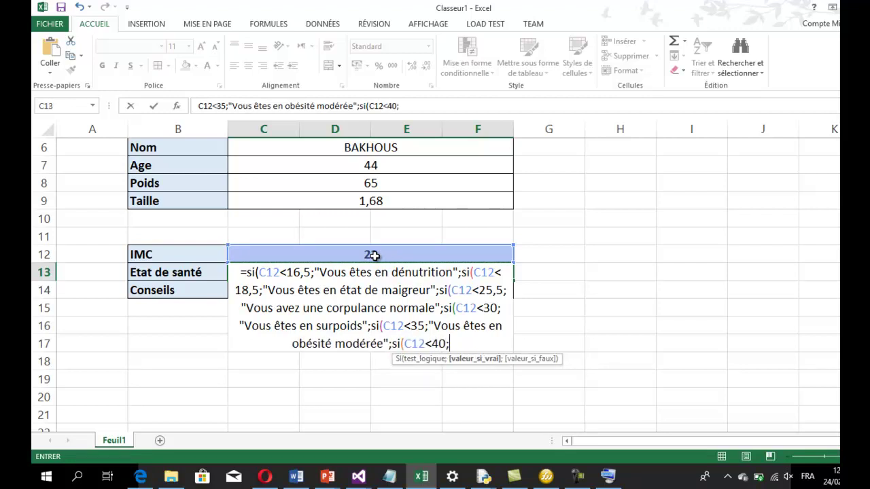
text(")
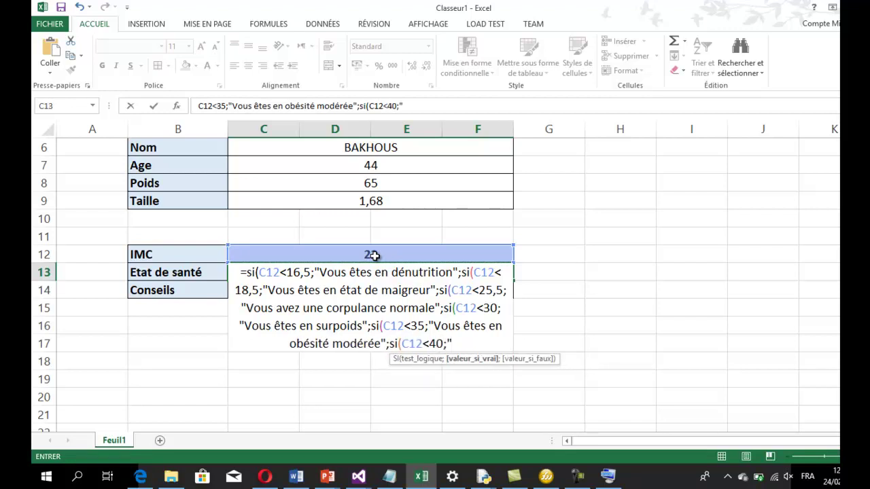
text(Vous p)
key(BackSpace)
text(êtes en obésité)
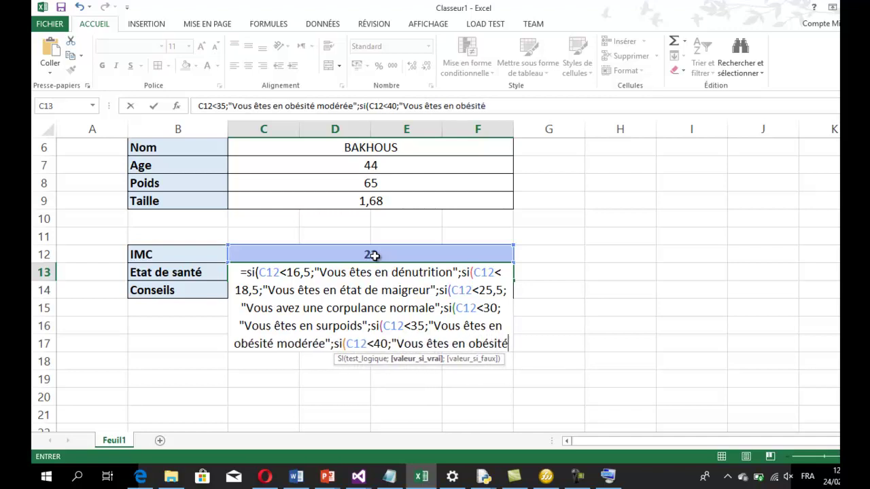
text( sév)
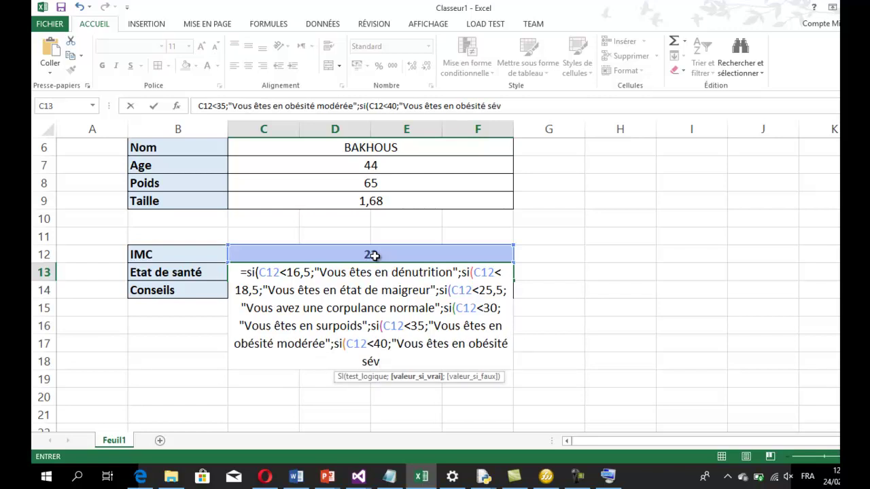
text(ereé)
key(BackSpace)
key(BackSpace)
text(e")
text(;)
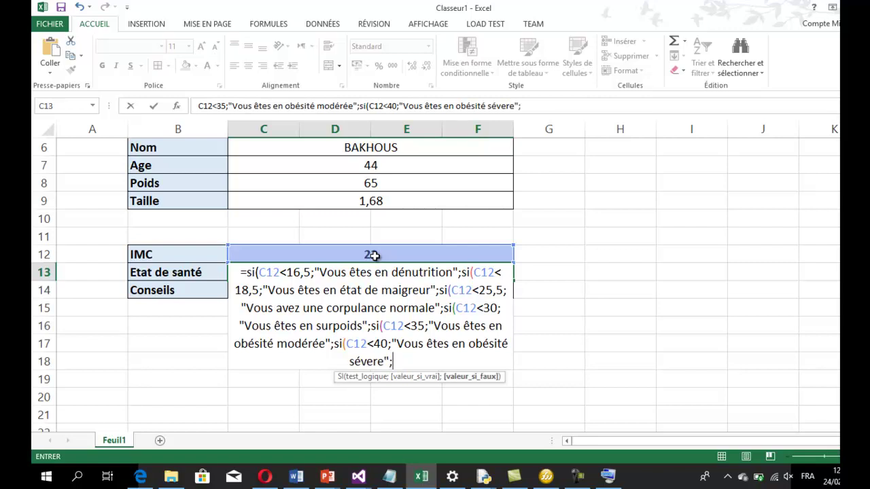
text(")
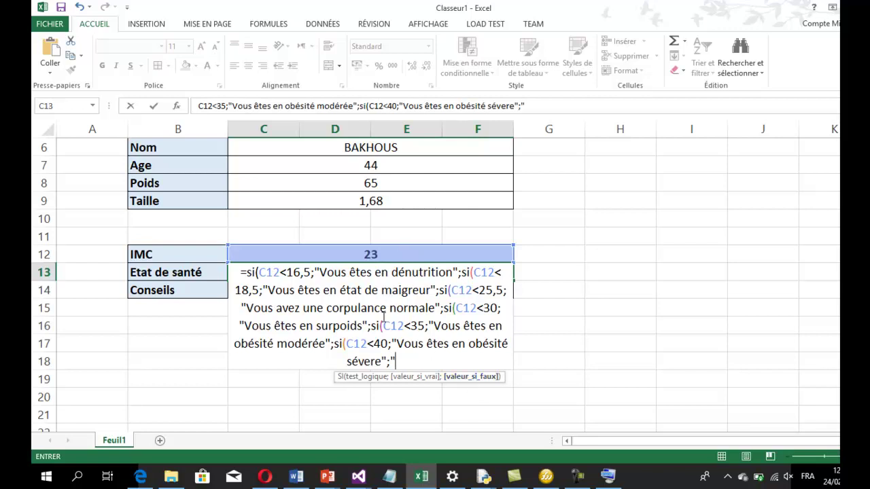
Step: Accept Excel's parenthesis fix for C13, then fill the final fallback with "Vous êtes en obésité morbide!"
key(Return)
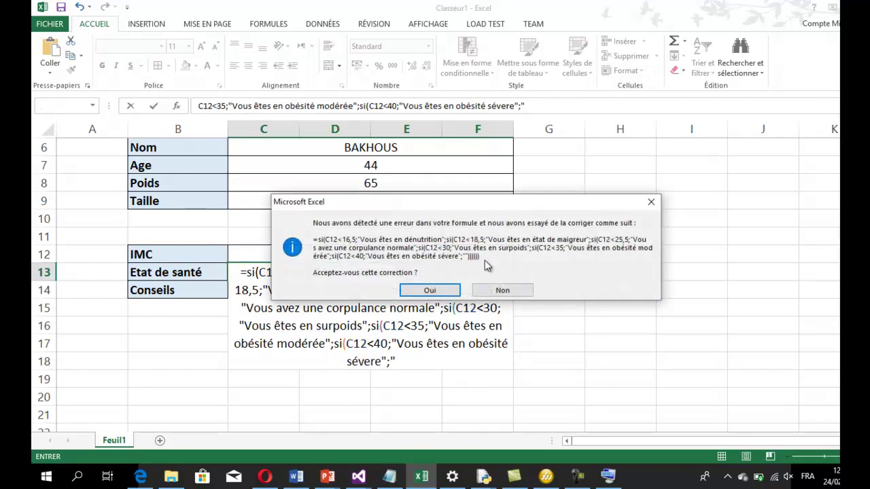
click(448, 292)
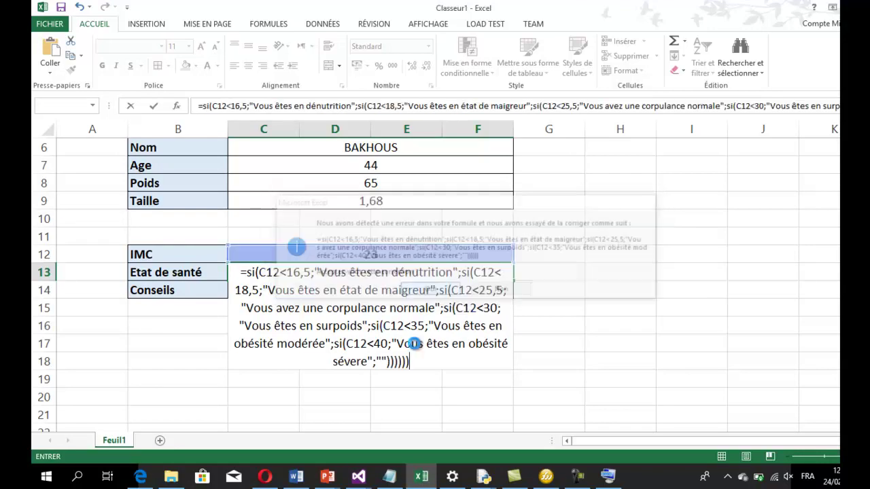
click(430, 276)
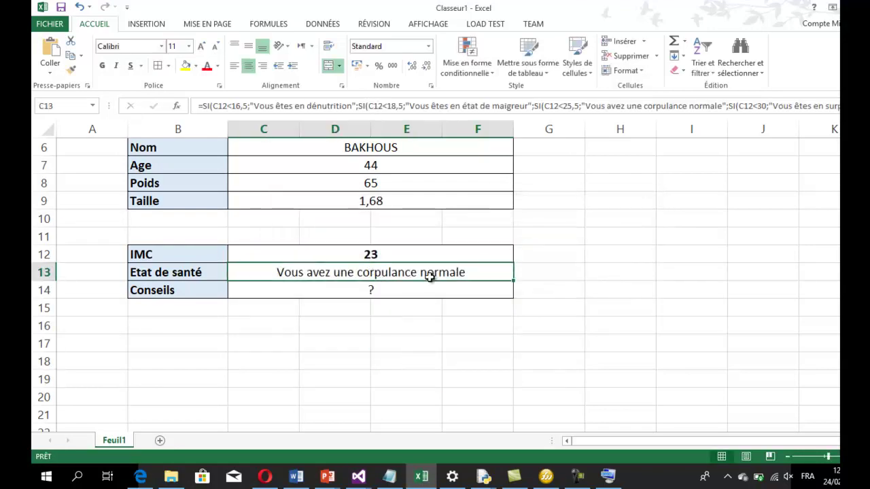
double_click(430, 276)
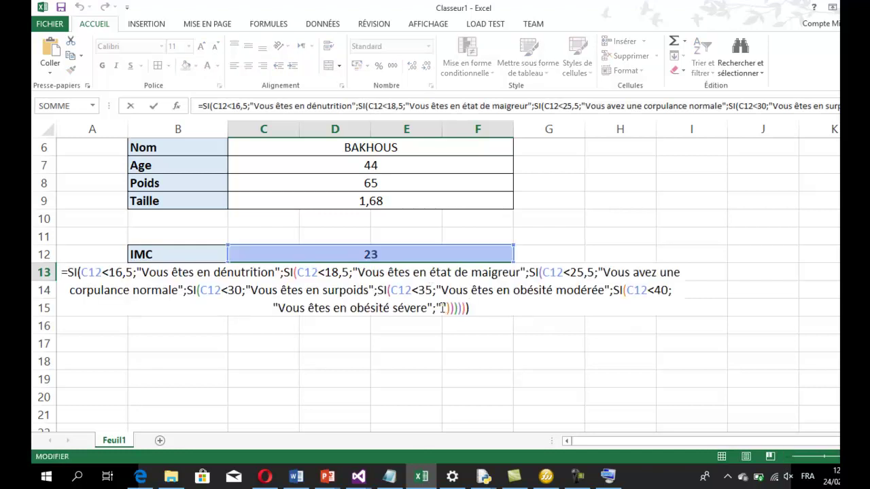
click(441, 308)
text(Vous )
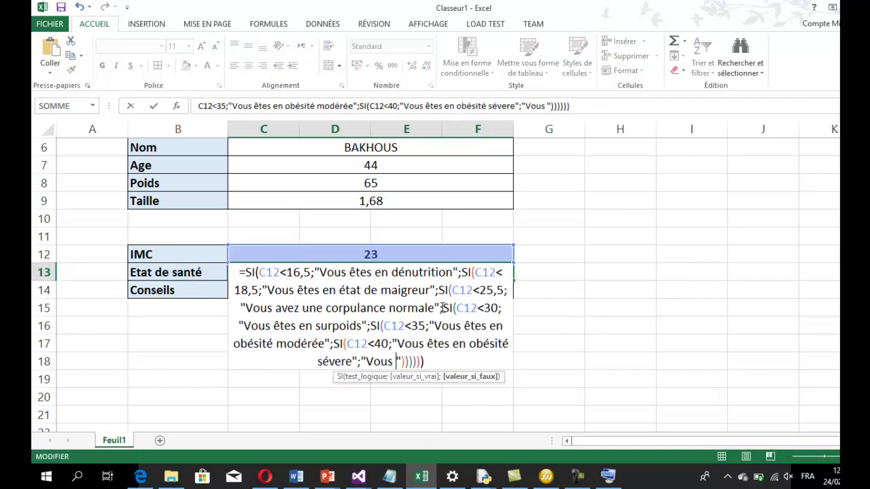
text(êtes en)
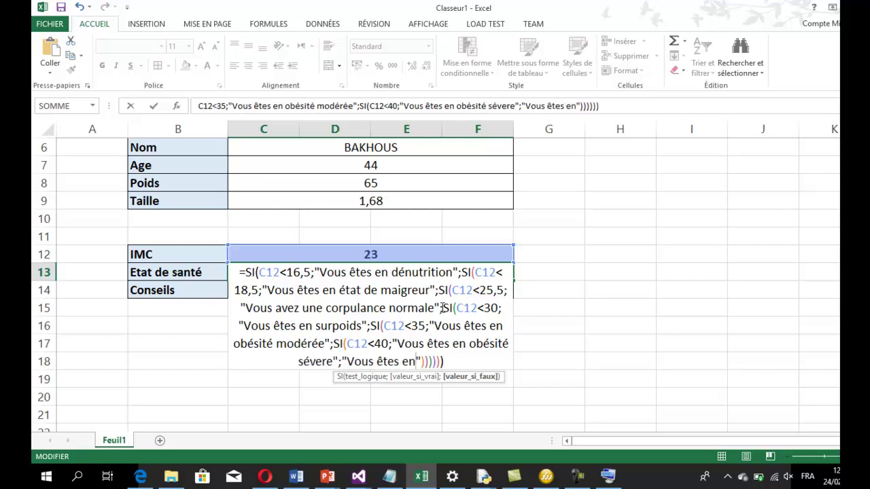
text( obésité morbide)
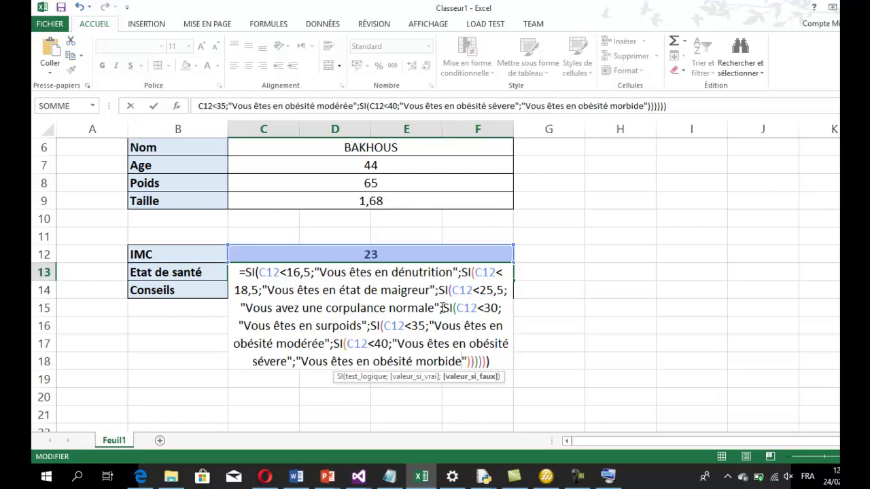
text(!)
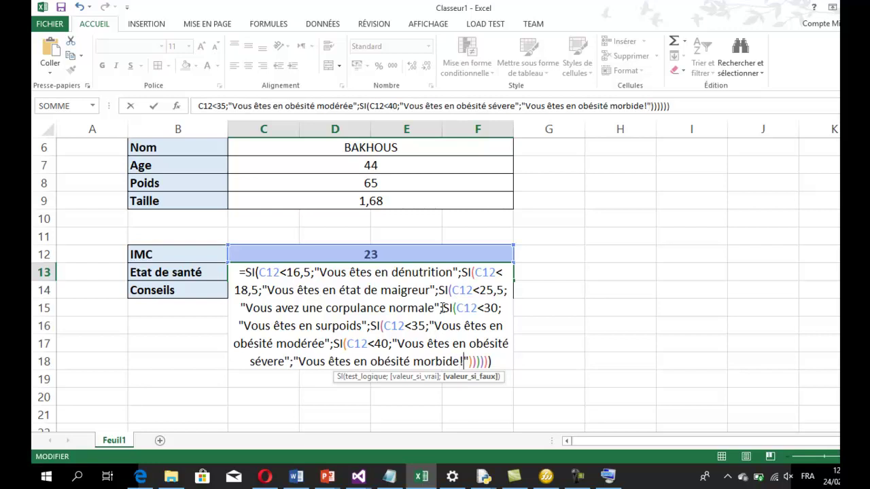
key(Return)
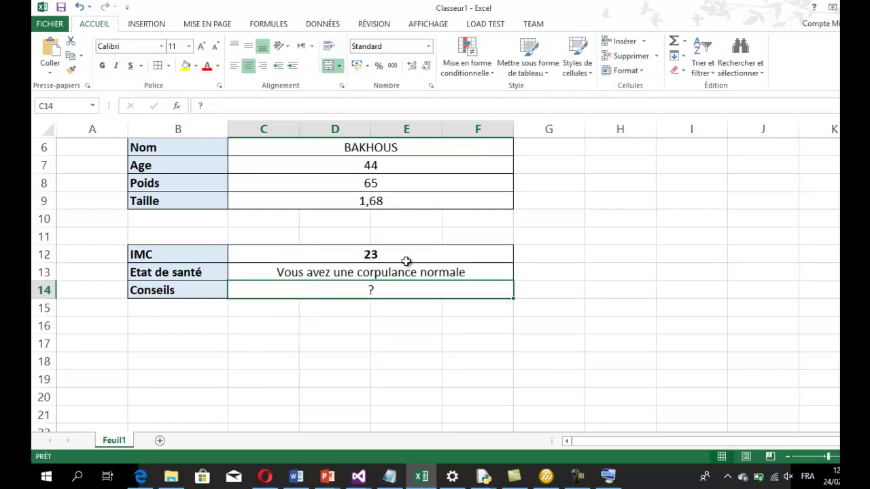
Step: Try weights 50, 40, 50 and 60 in the Poids cell
click(404, 184)
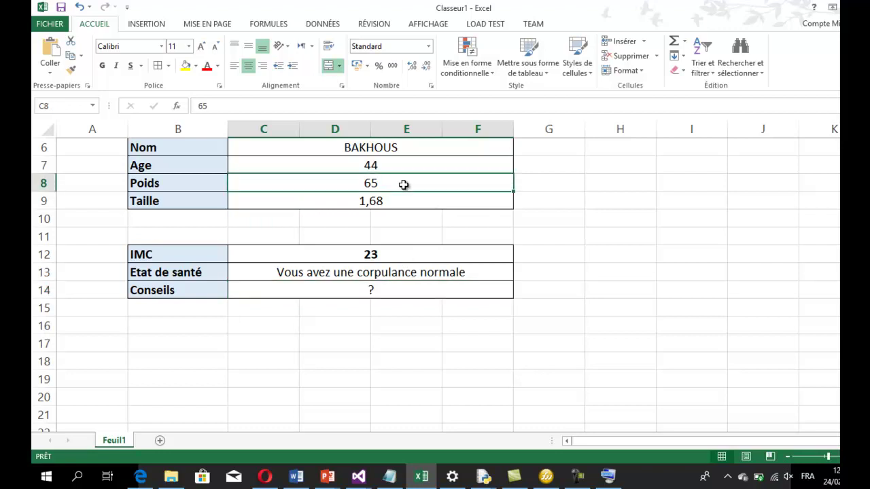
text(50)
key(Return)
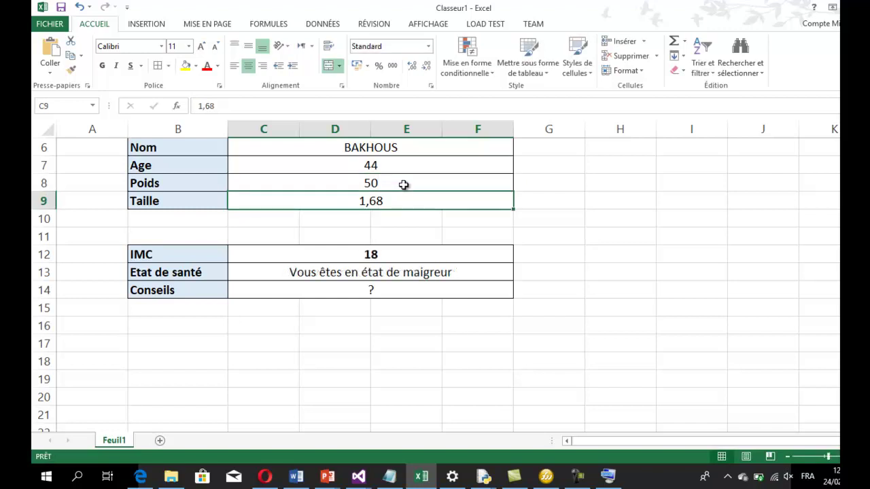
click(403, 185)
text(40)
key(Return)
click(404, 185)
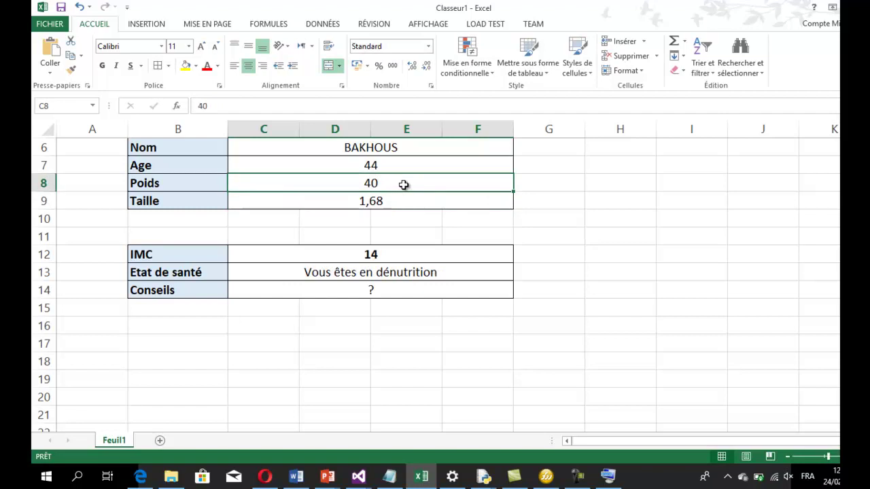
text(50)
key(Return)
click(404, 185)
text(60)
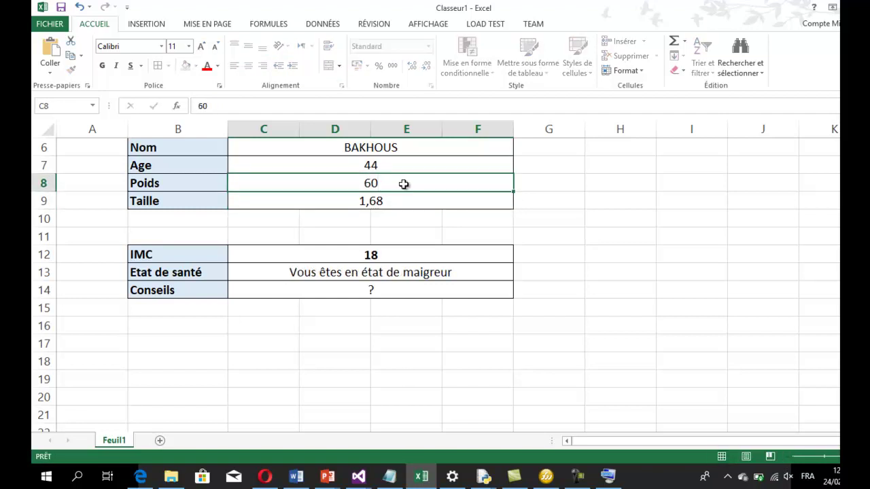
key(Return)
Step: Try heavier weights 70, 80 and 90 and watch IMC and health status update
click(403, 184)
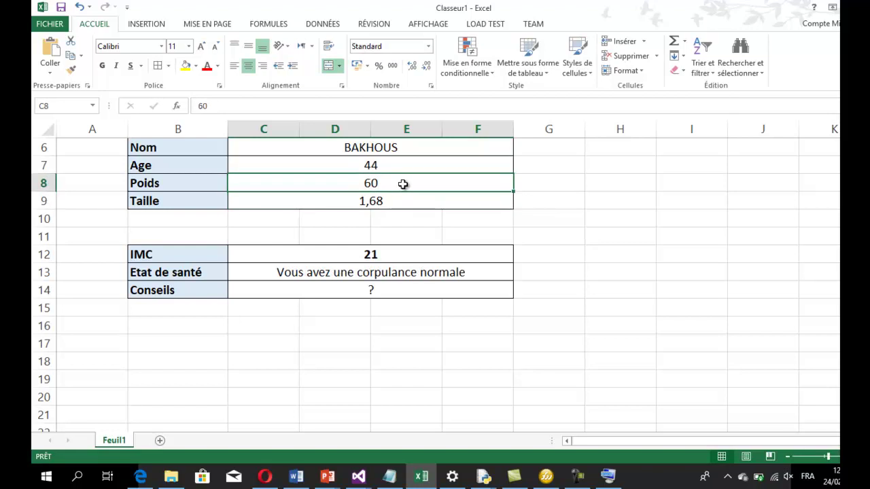
text(70)
key(Return)
click(404, 184)
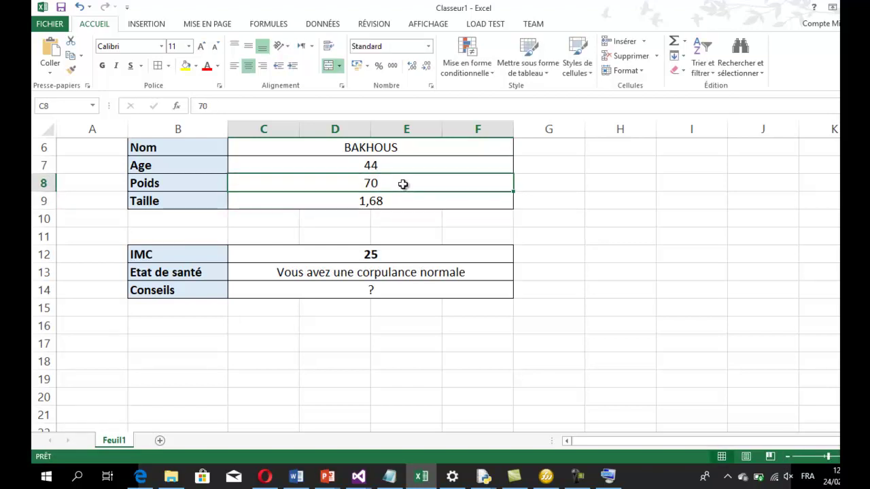
text(80)
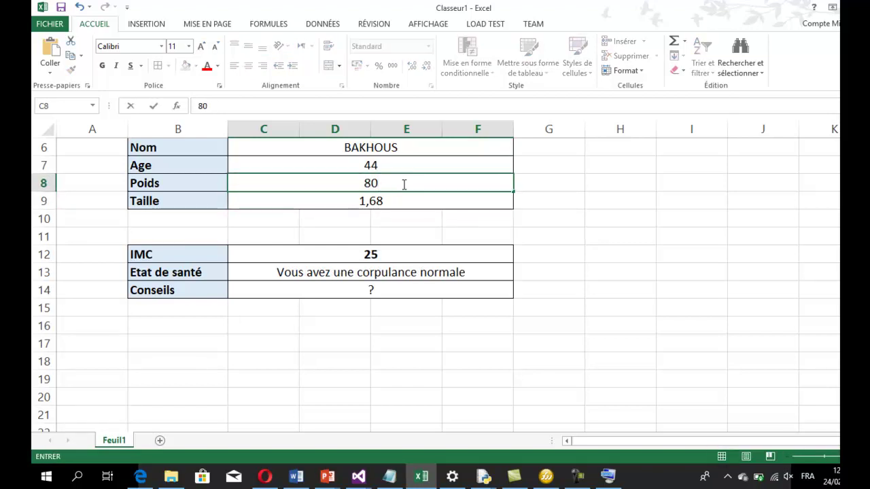
key(Return)
click(402, 184)
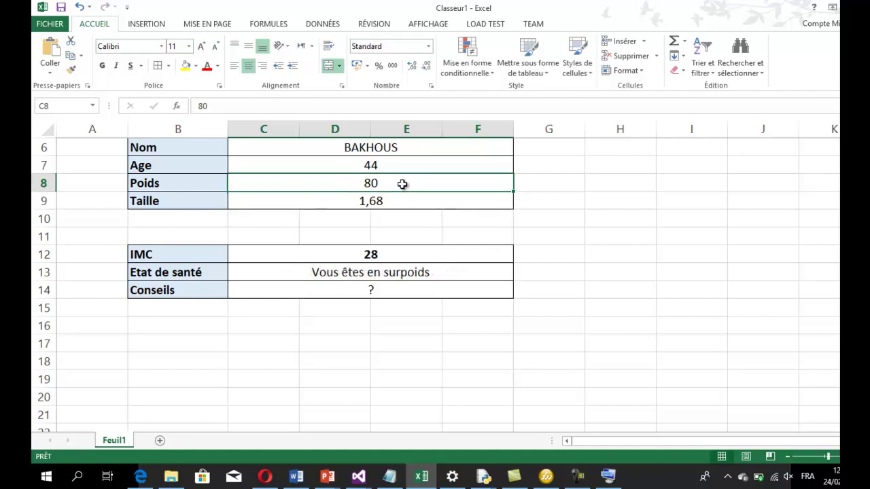
text(90)
key(Return)
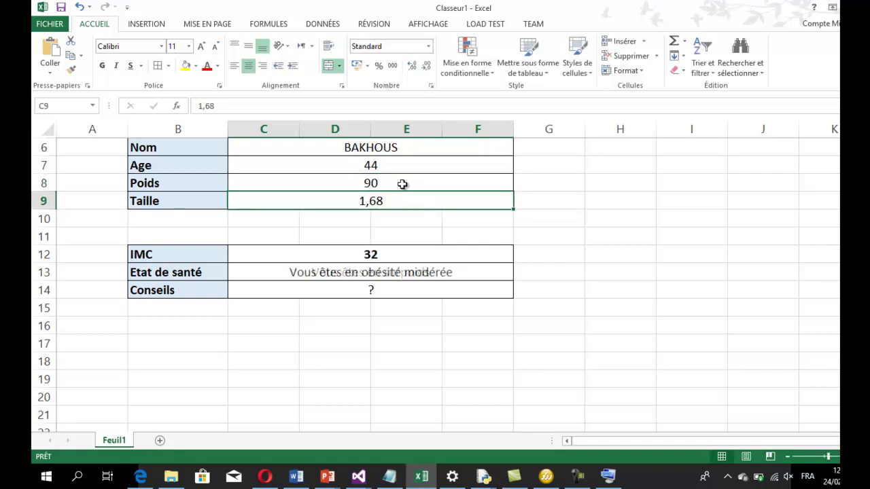
Step: Continue testing with weights 100, 110 and 120
click(403, 184)
text(100)
key(Return)
click(403, 184)
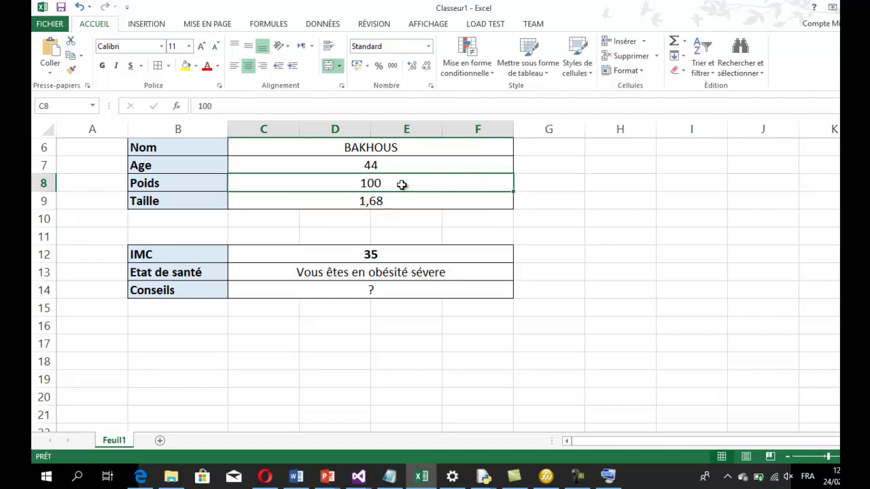
text(110)
key(Return)
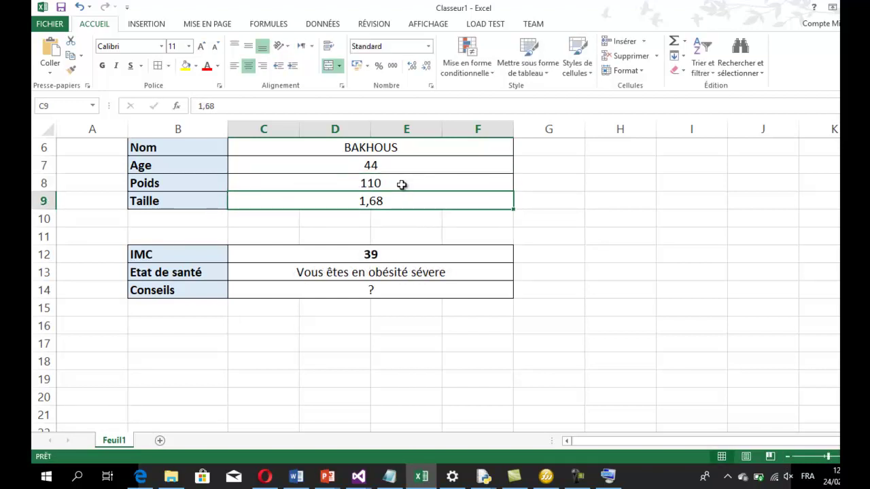
key(Return)
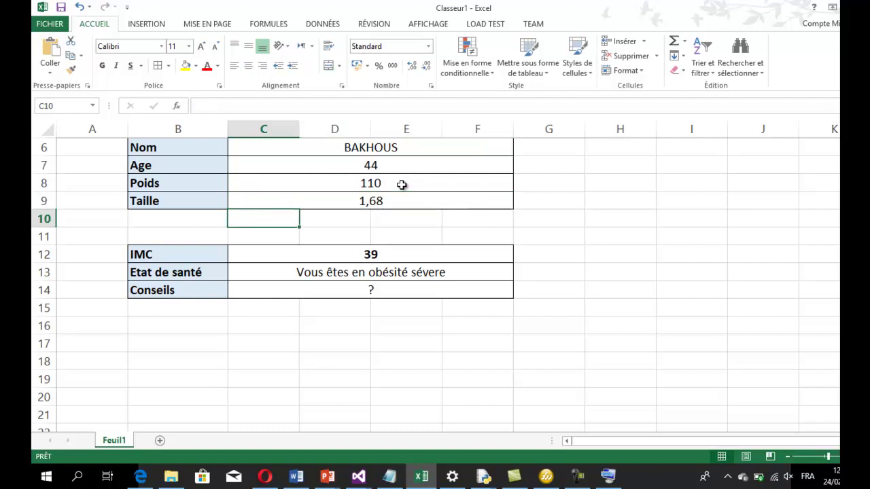
click(402, 184)
text(120)
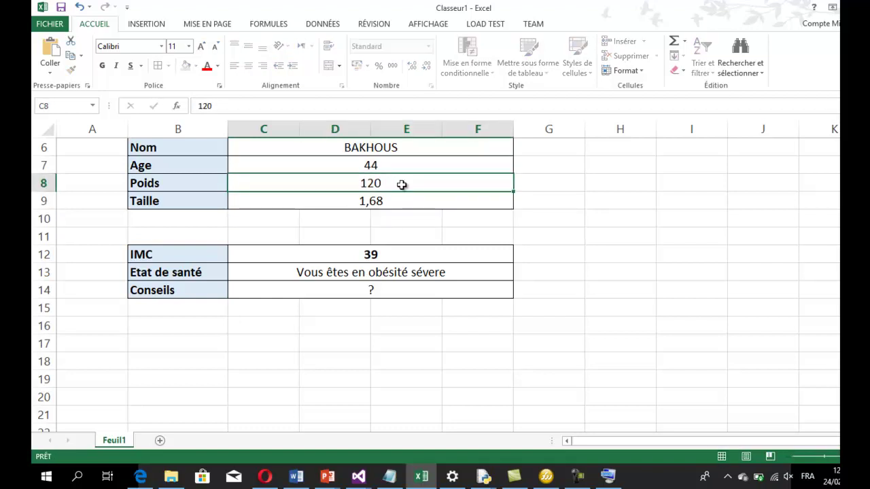
key(Return)
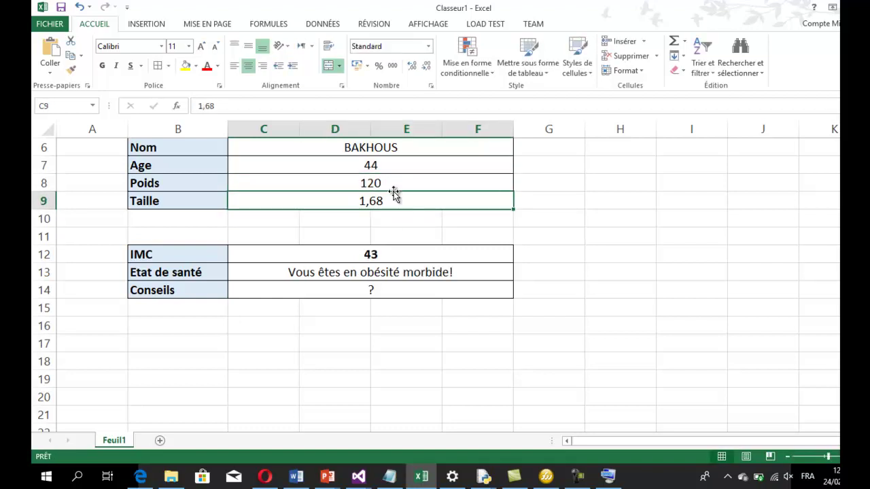
Step: Reset the weight to 65, giving IMC 23 and normal corpulence
click(394, 184)
text(65)
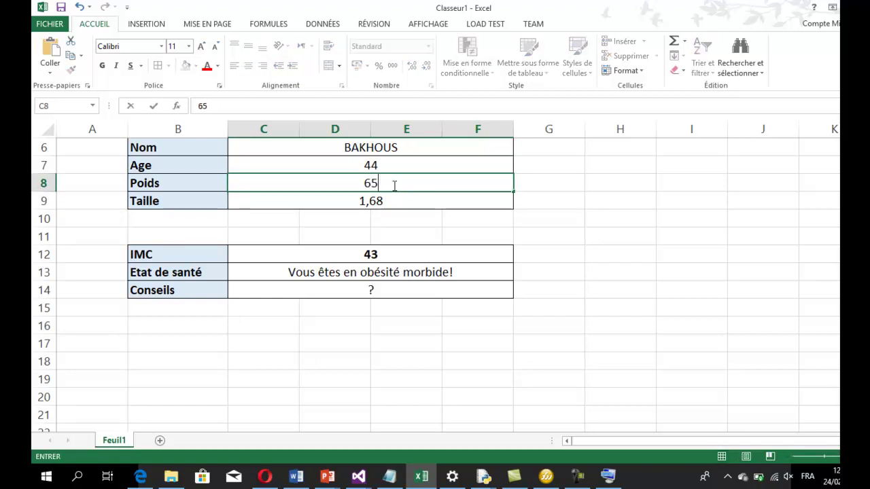
key(Return)
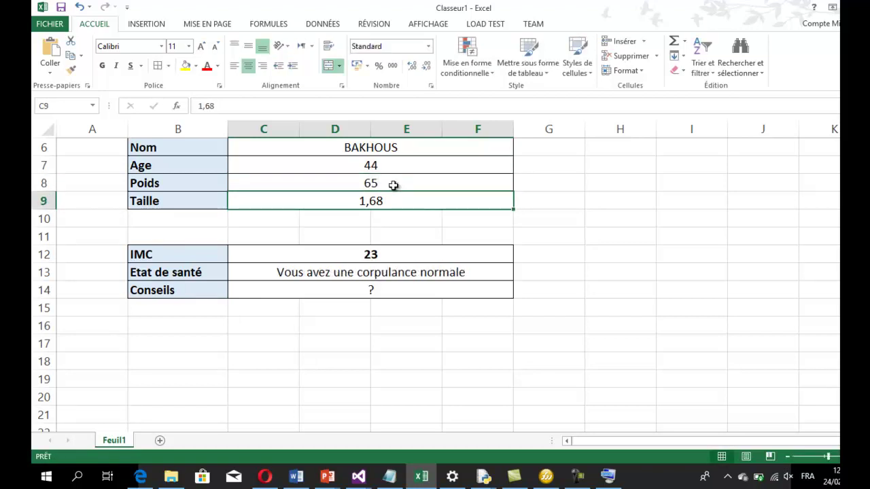
click(370, 290)
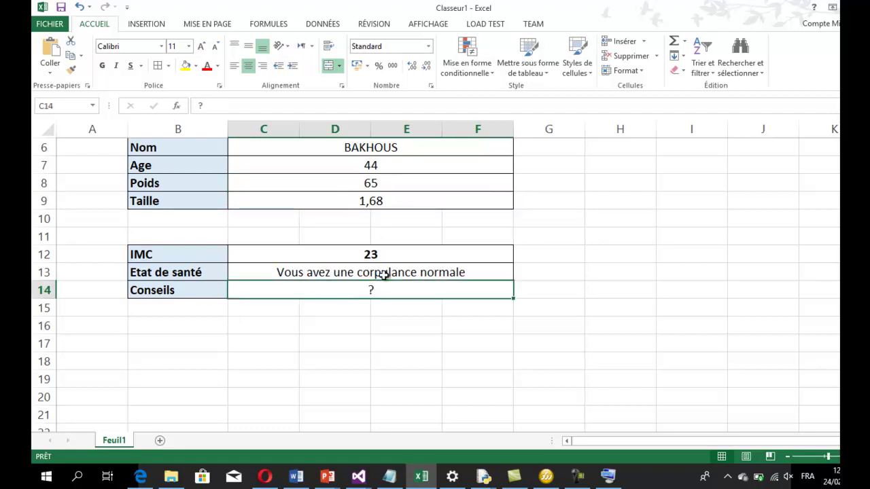
Step: Copy C13's nested SI formula text from the formula bar without changing the cell
click(384, 275)
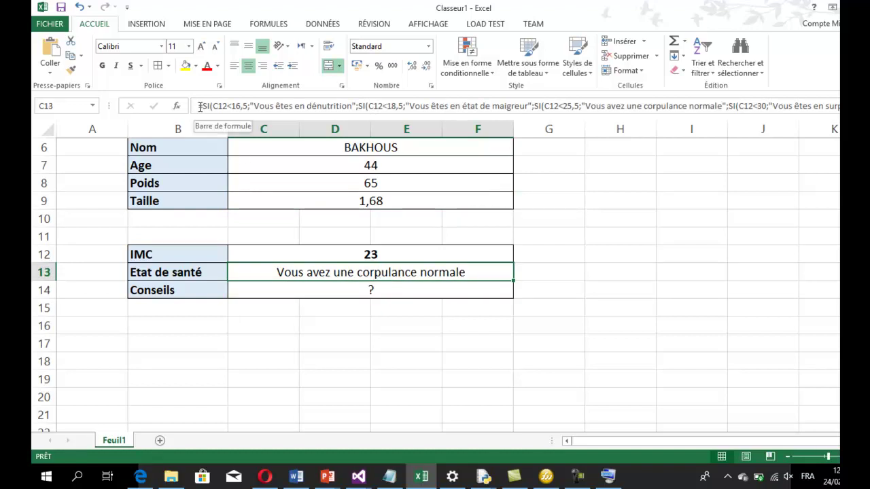
drag(201, 107, 737, 98)
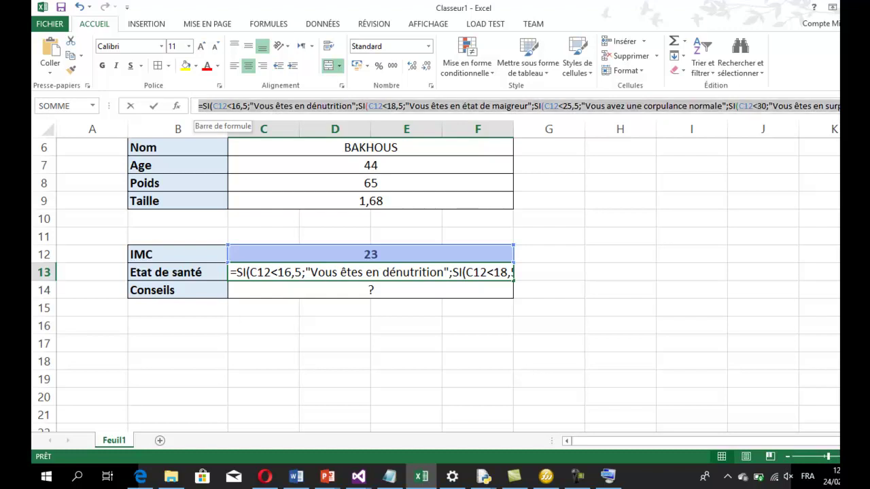
click(829, 105)
right_click(824, 105)
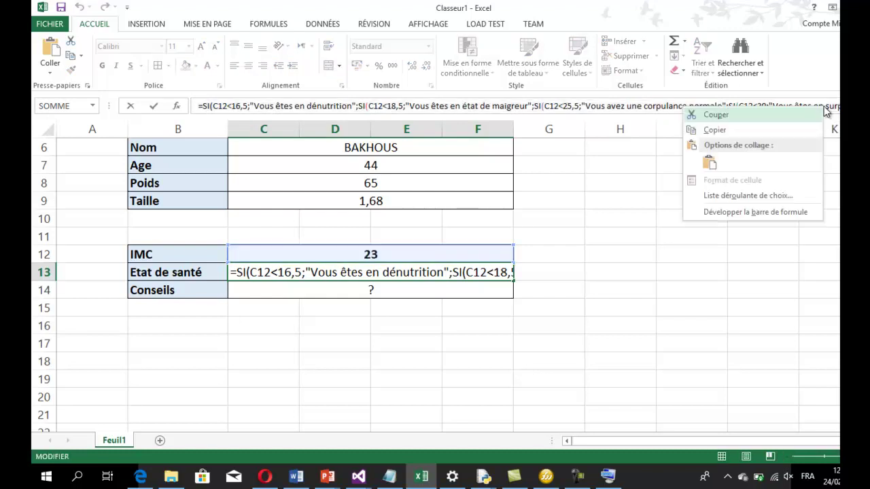
click(767, 131)
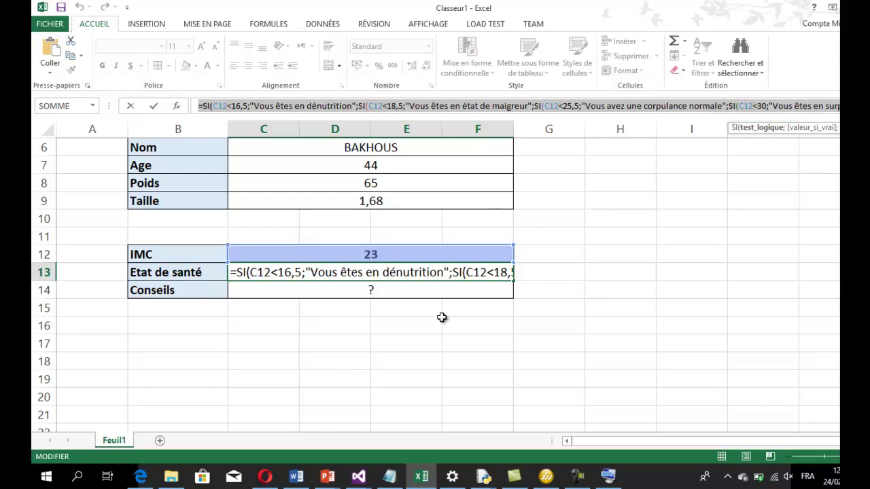
key(Escape)
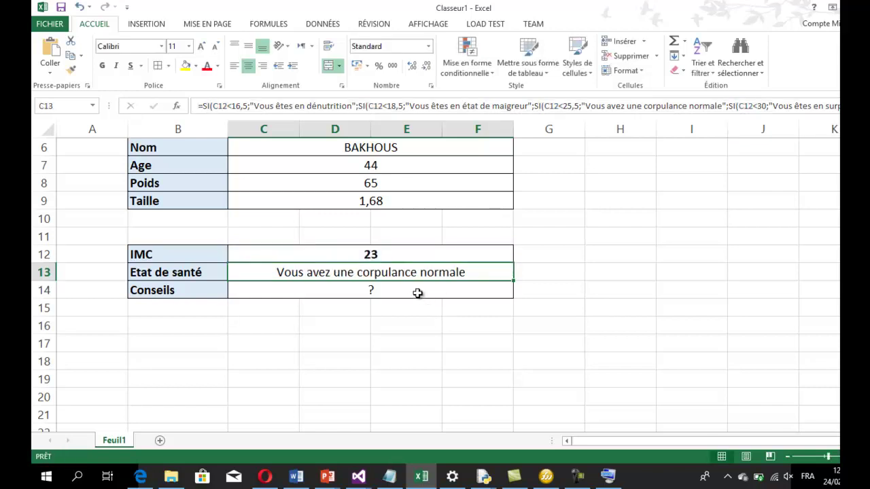
click(418, 293)
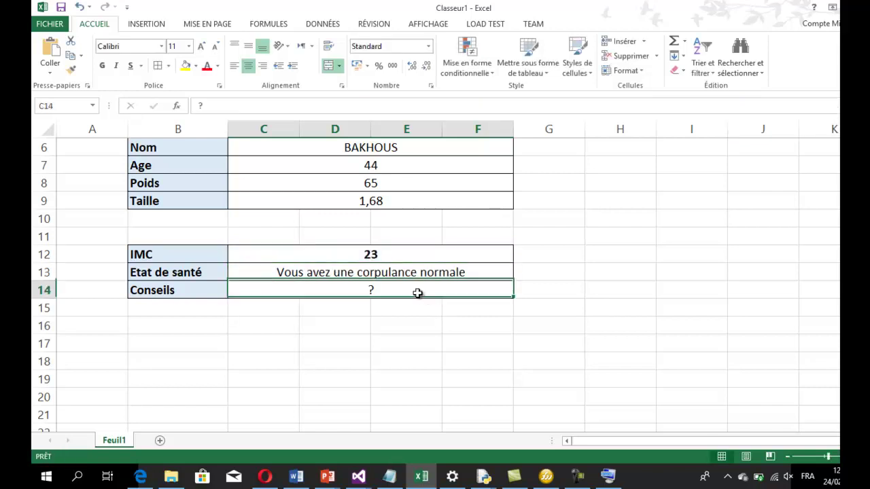
Step: Paste the health-status formula into C14 and remove its dénutrition branch
click(319, 107)
key(BackSpace)
text(=SI(C12<16,5;"Vous êtes en dénutrition";SI(C12<18,5;"Vous êtes en état de maigreur";SI(C12<25,5;"Vous avez une corpulance normale";SI(C12<30;"Vous êtes en surpoids";SI()
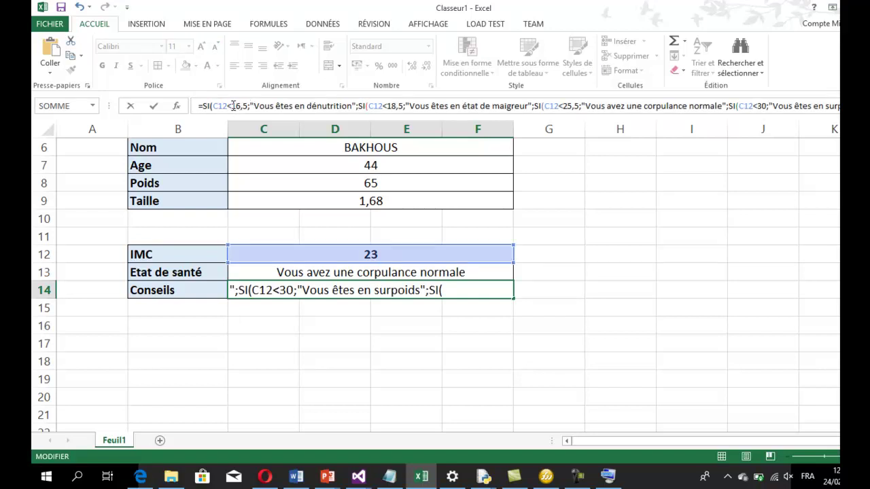
drag(231, 106, 384, 109)
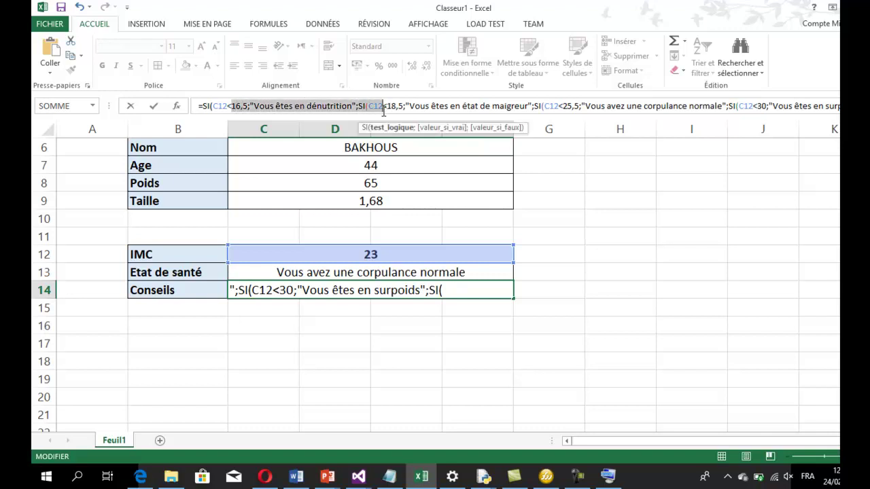
key(BackSpace)
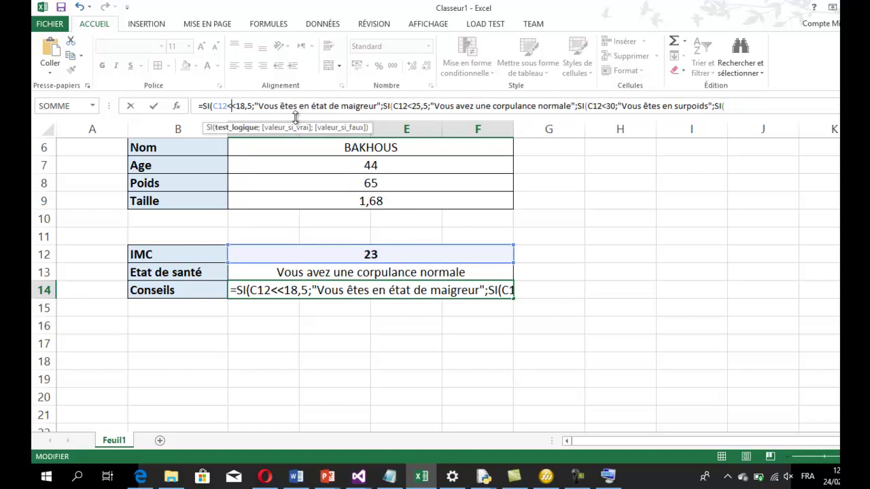
key(BackSpace)
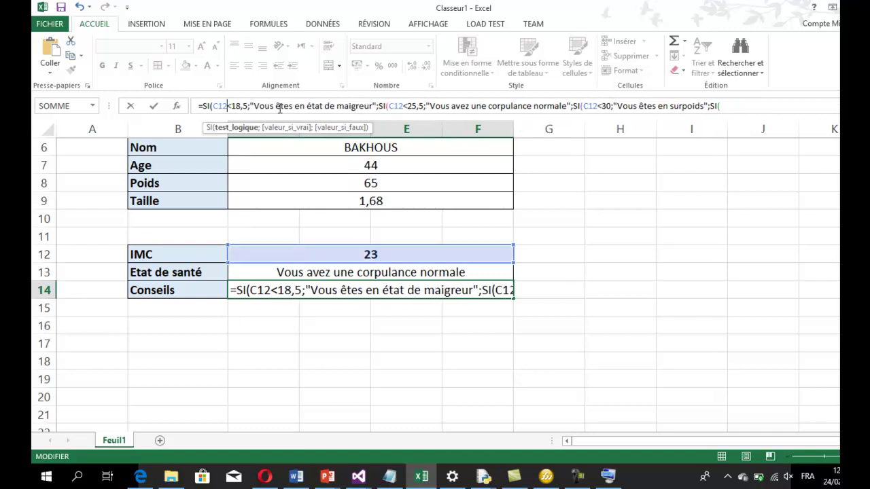
Step: Rewrite the maigreur message as "devez manger mieux et vous reposer plus"
drag(273, 111, 374, 111)
text(de)
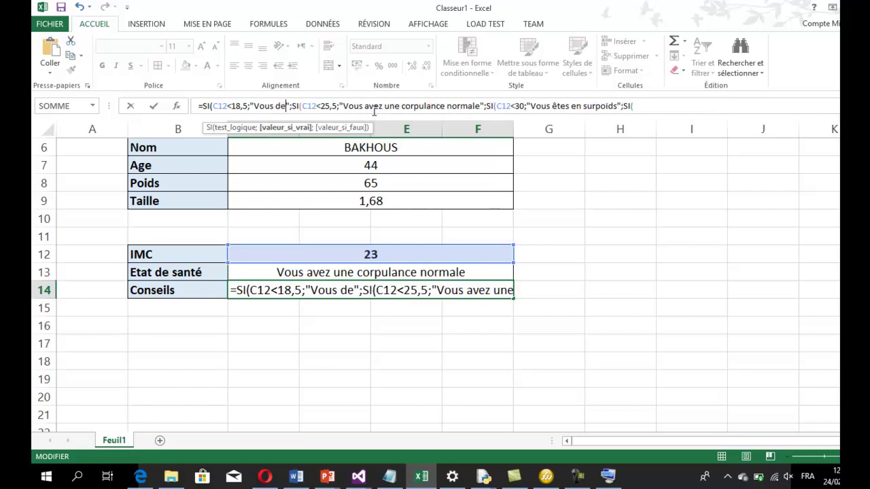
text(vez manger mieu)
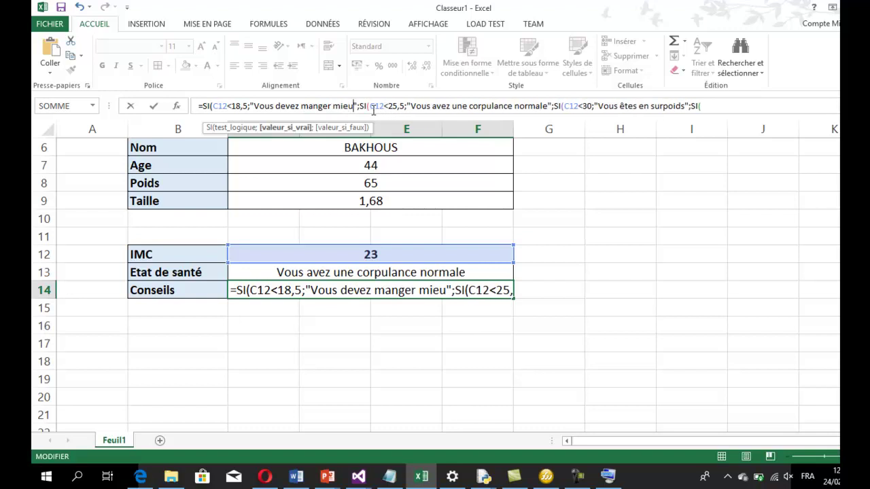
text(x et se reposer)
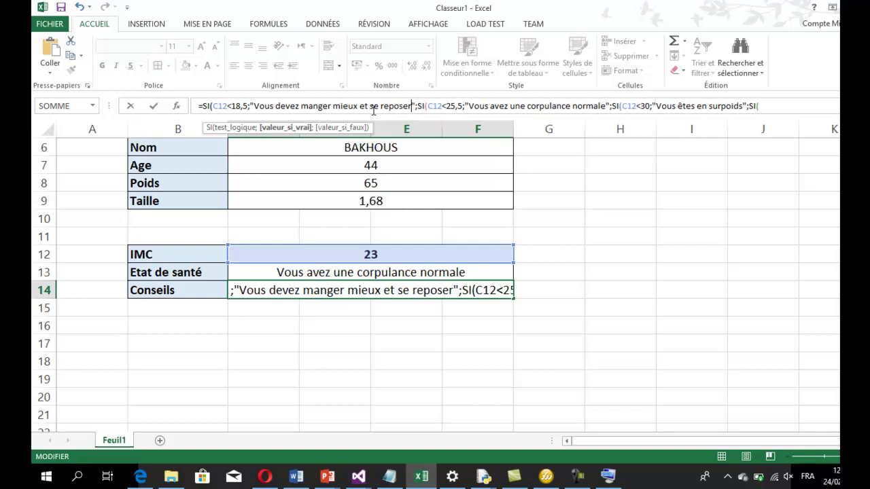
double_click(374, 106)
text(vous)
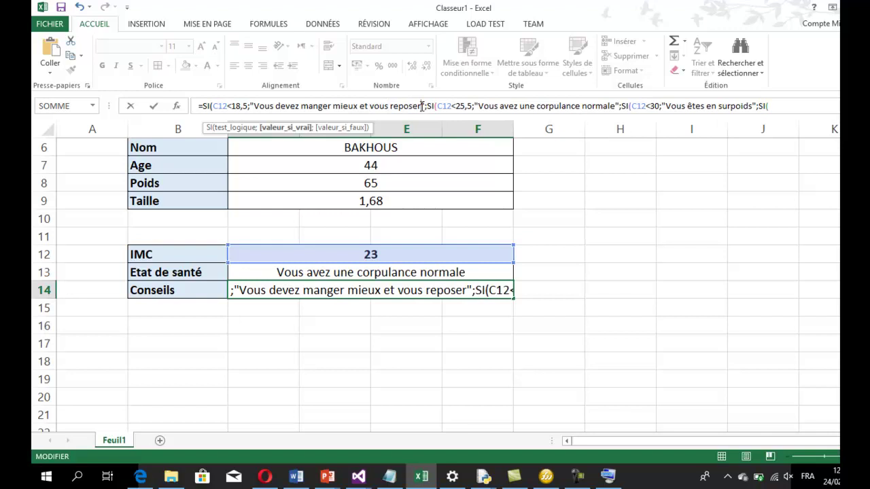
click(422, 106)
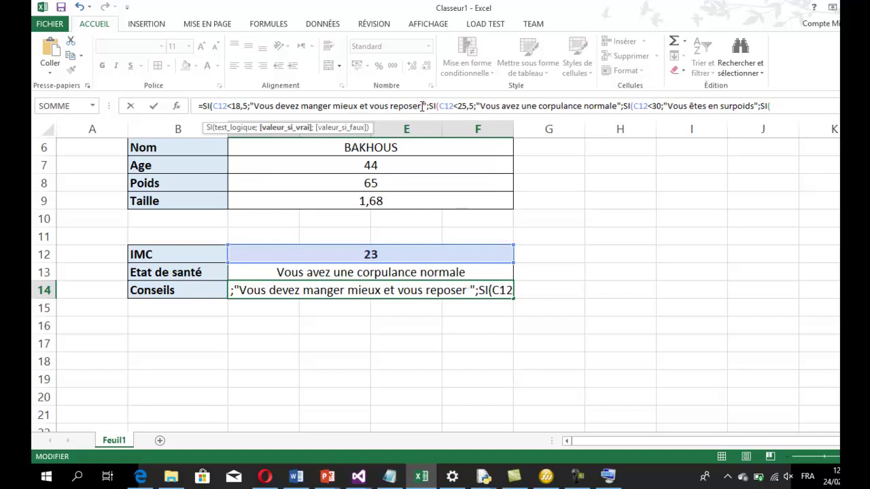
text(pl)
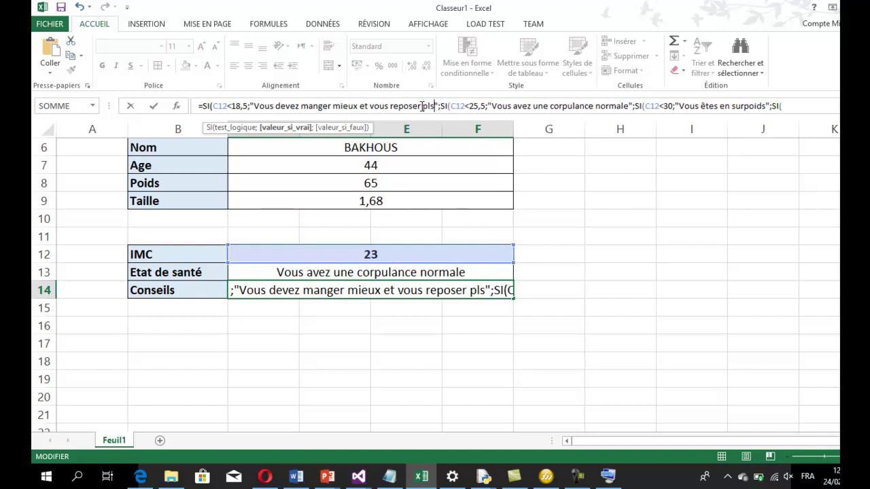
text(us)
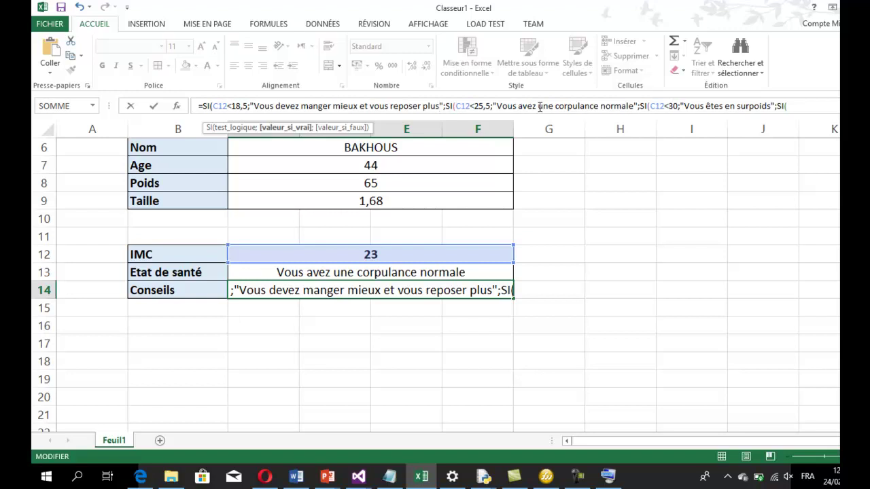
Step: Change the normal-weight message to "rythme de vie idéal" and close the formula with "))"
drag(538, 106, 633, 104)
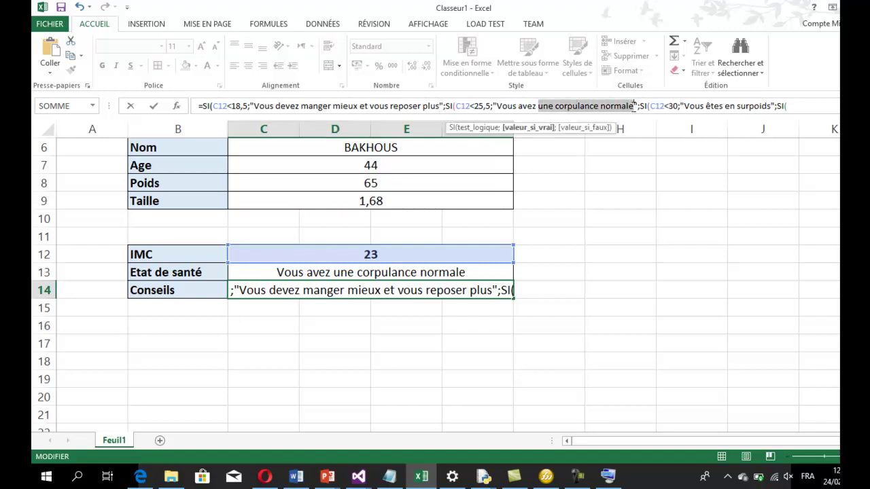
text(rythme de vie )
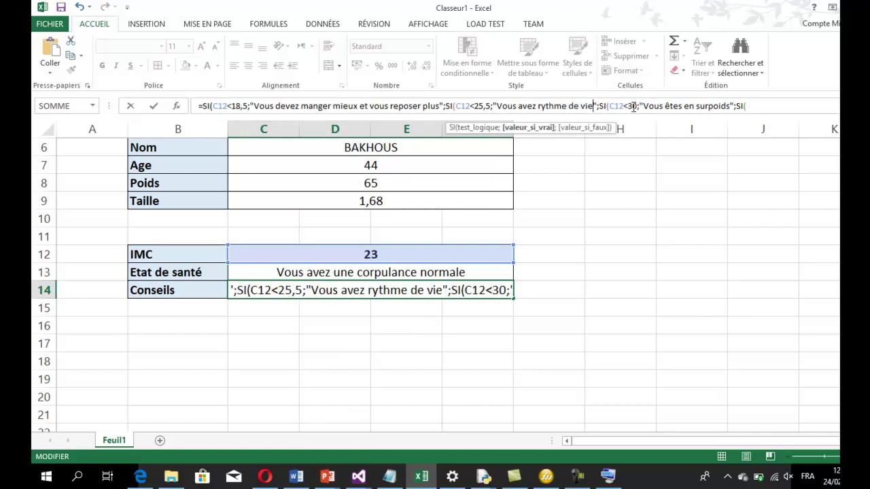
text(idéal)
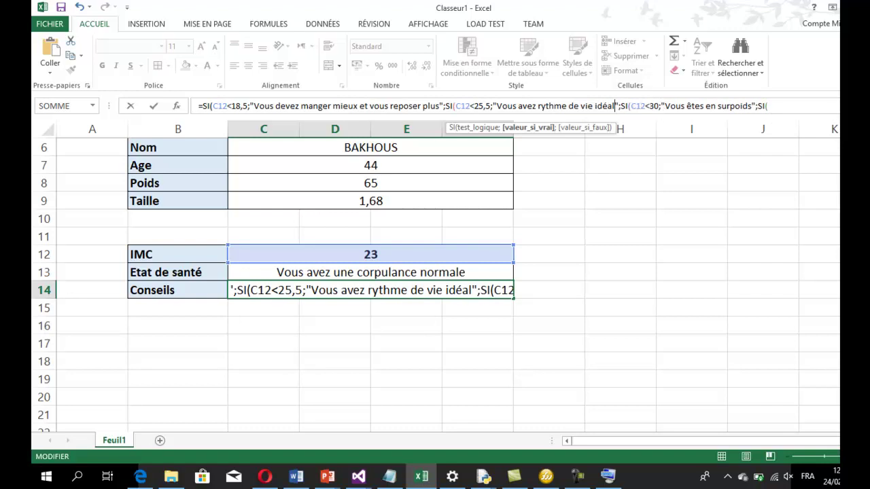
click(769, 106)
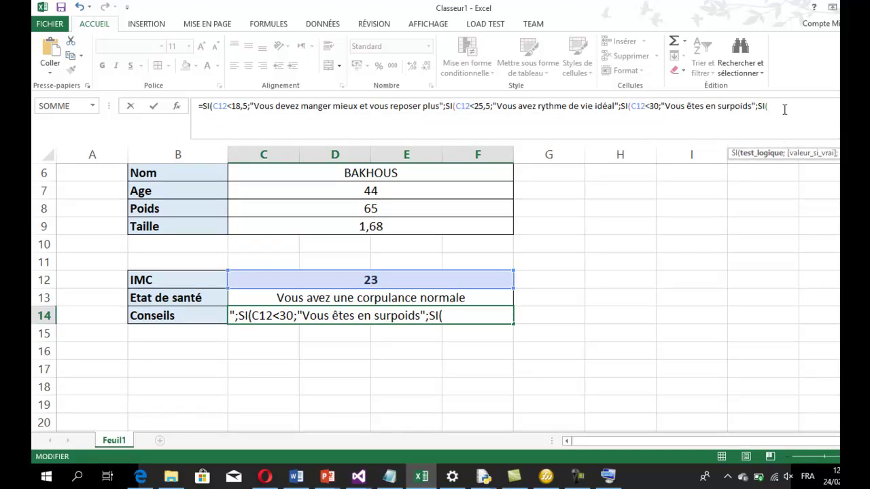
key(BackSpace)
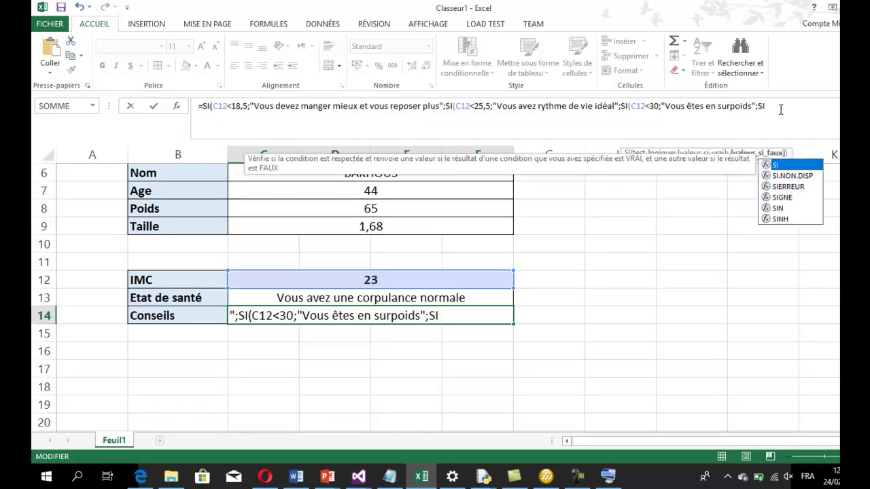
key(BackSpace)
key(BackSpace)
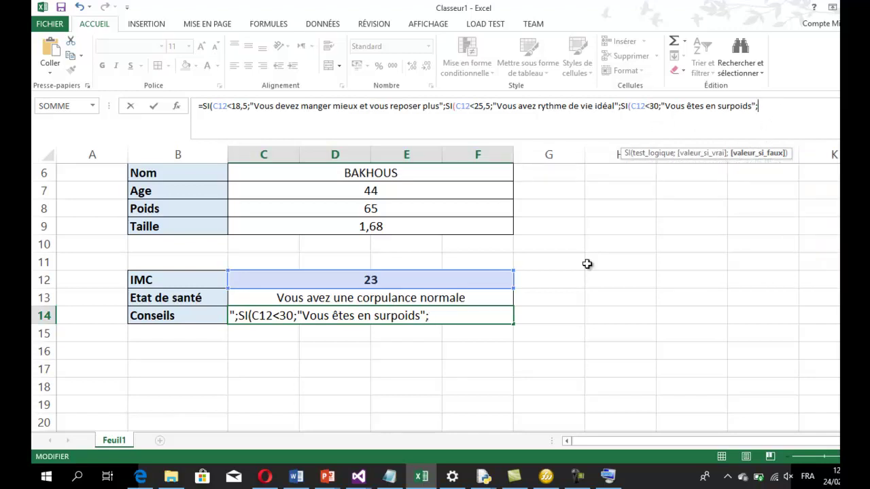
key(BackSpace)
text()))
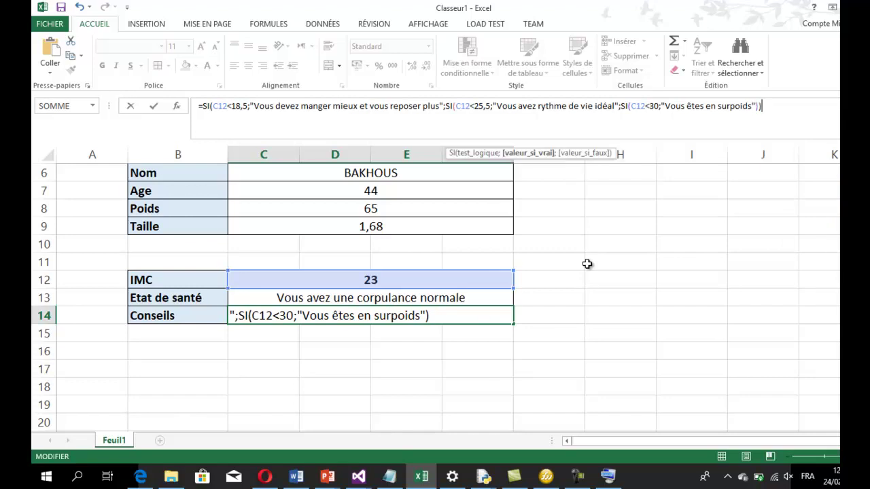
key(Return)
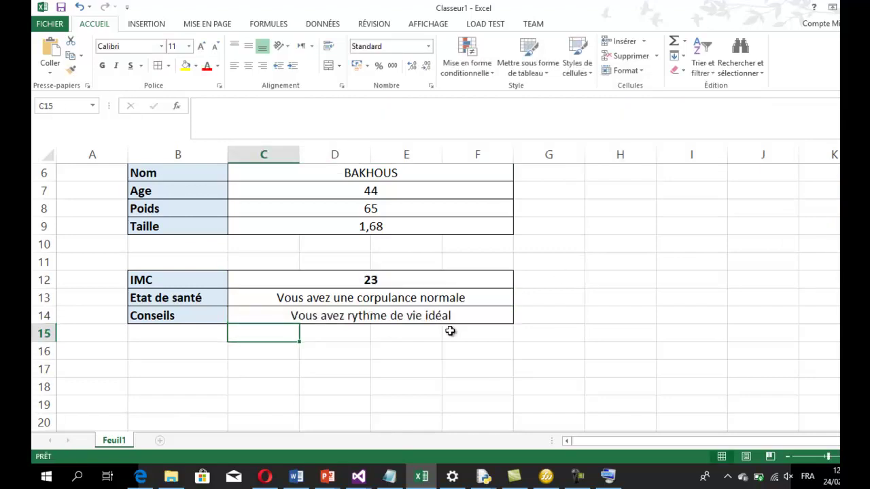
click(431, 303)
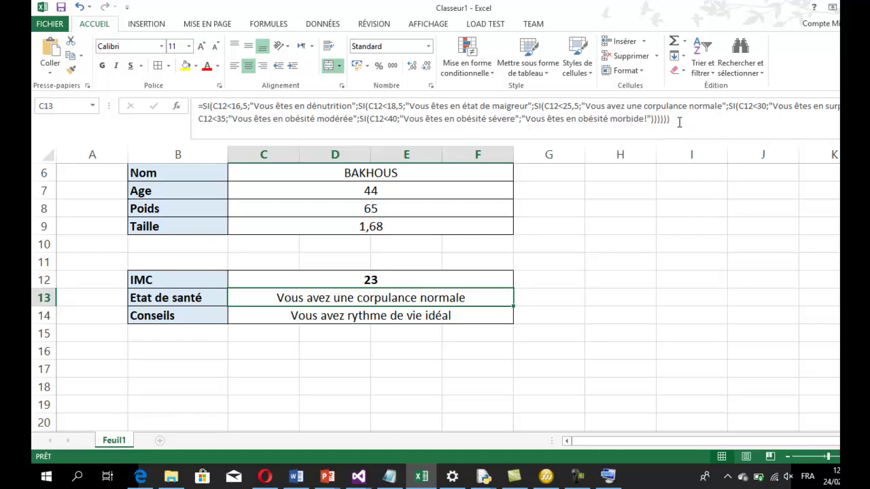
drag(672, 120, 613, 121)
mouse_move(745, 134)
mouse_down()
mouse_move(727, 86)
mouse_move(728, 106)
mouse_up()
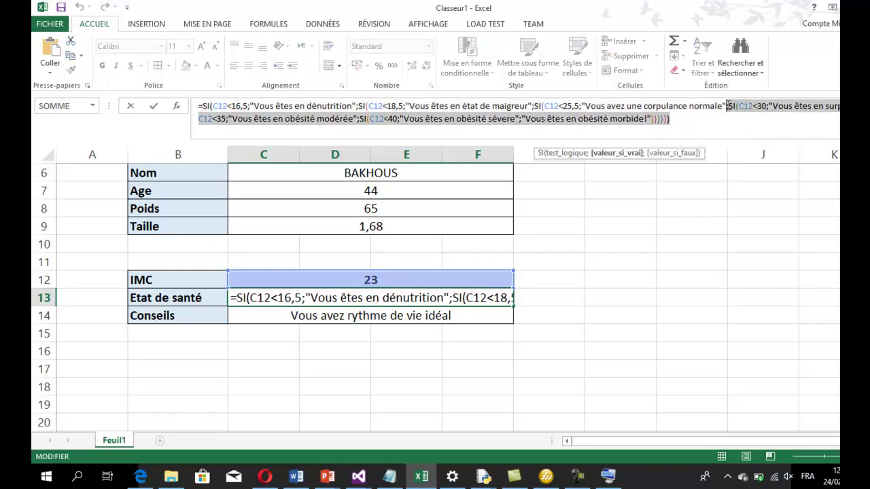
right_click(734, 107)
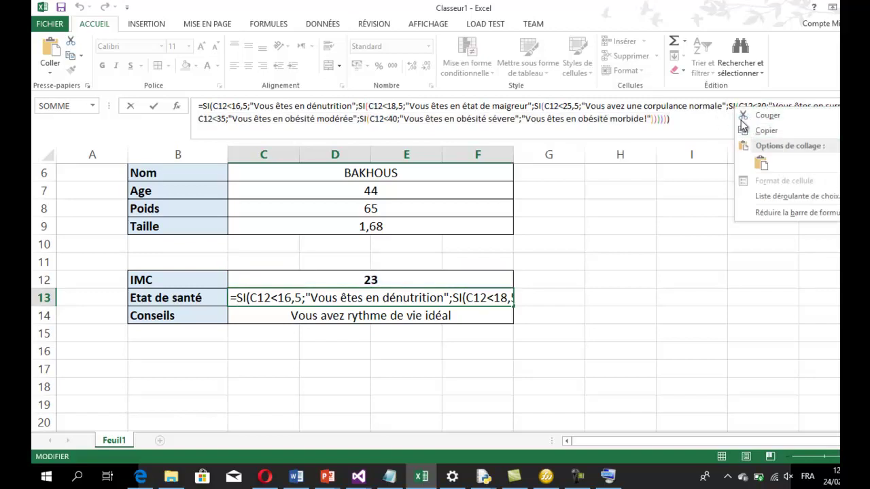
click(748, 131)
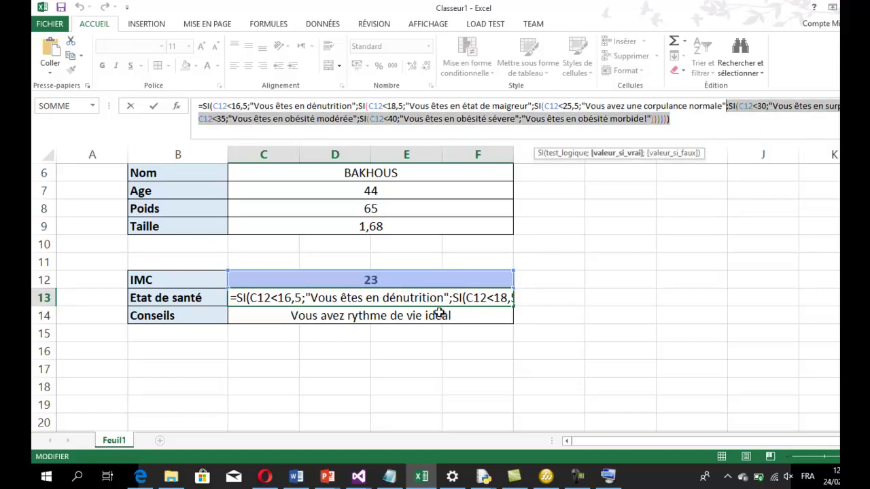
key(Escape)
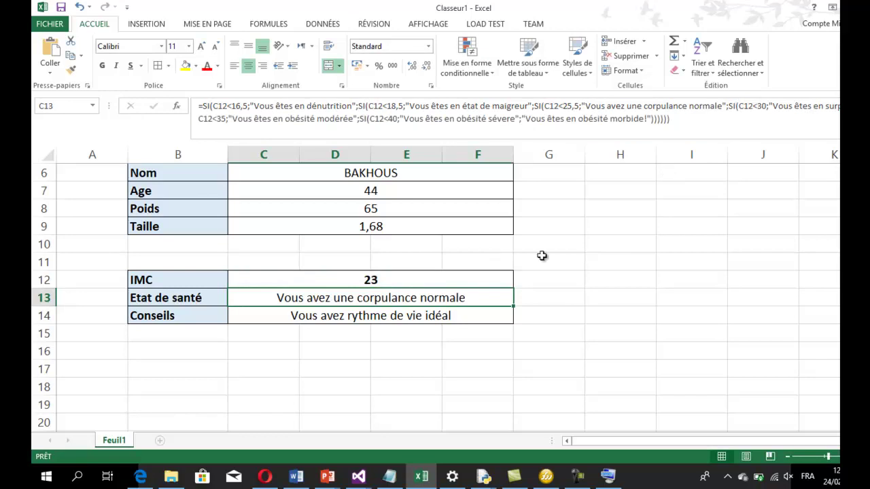
click(474, 316)
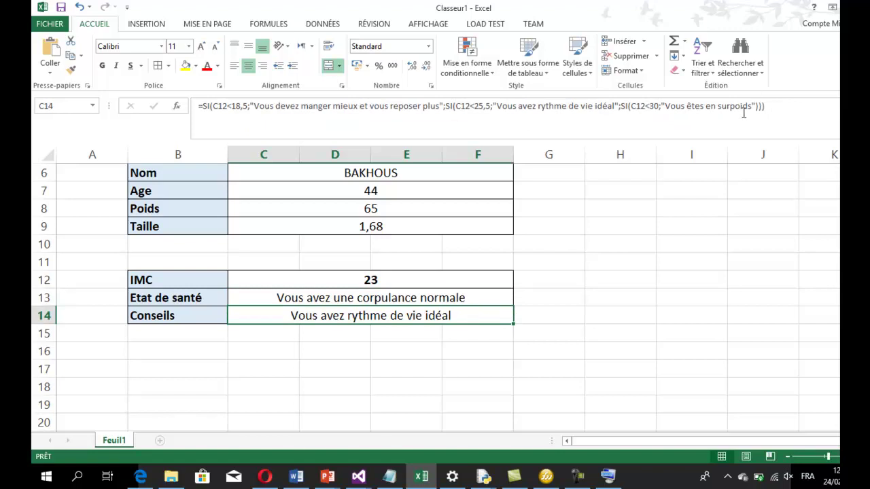
Step: Append the copied obesity branches to C14 and remove the duplicated surpoids branch
click(769, 106)
key(BackSpace)
key(BackSpace)
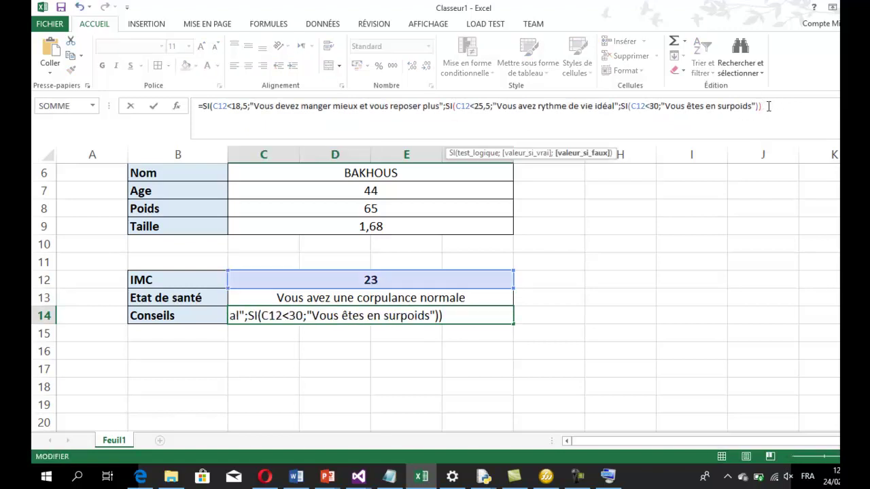
key(BackSpace)
text(;)
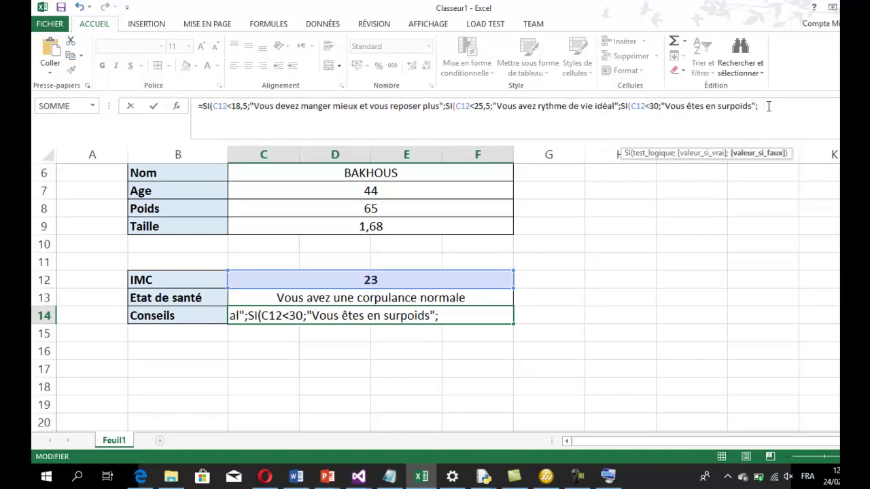
key(ctrl+v)
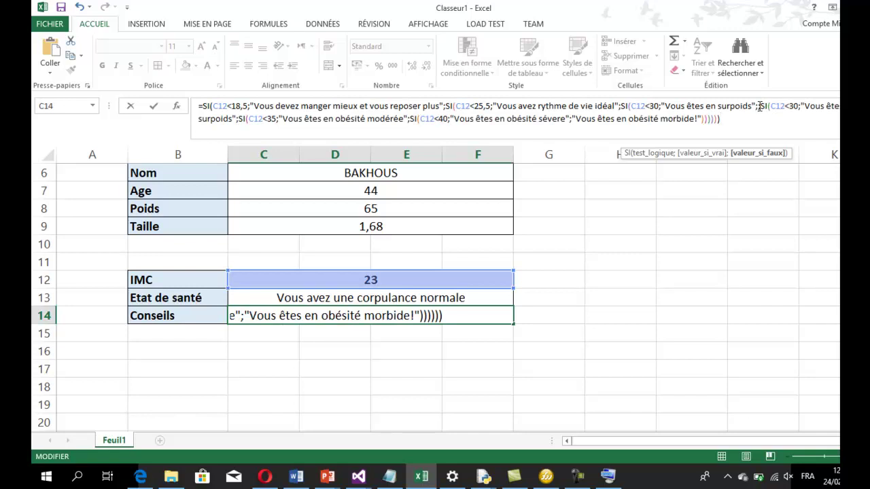
click(766, 106)
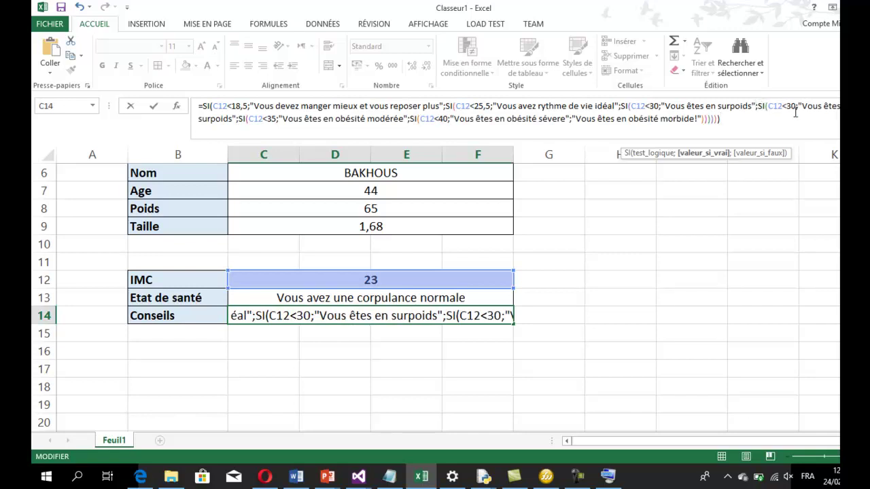
mouse_move(787, 107)
mouse_down()
mouse_move(386, 109)
mouse_move(312, 119)
mouse_move(434, 120)
mouse_up()
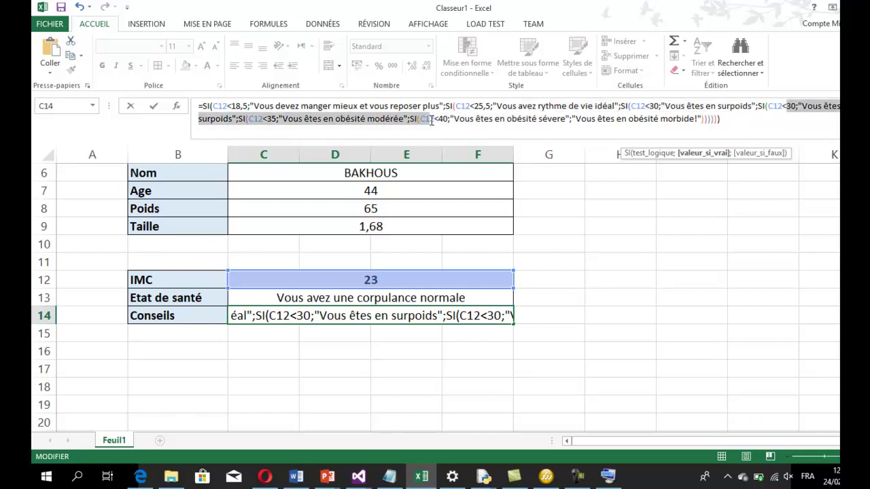
text(<4)
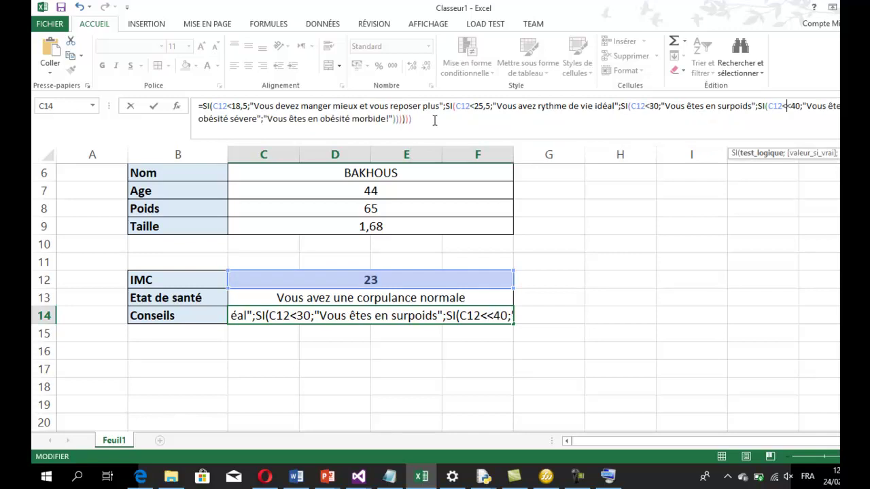
key(BackSpace)
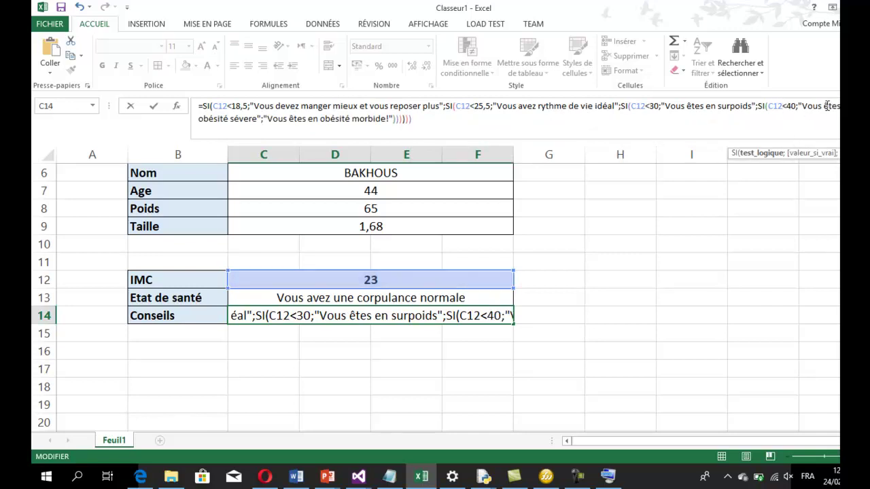
Step: Set the below-40 advice to "devez faire attention à votre régime alimentaire et faite plus de sport"
drag(824, 106, 261, 121)
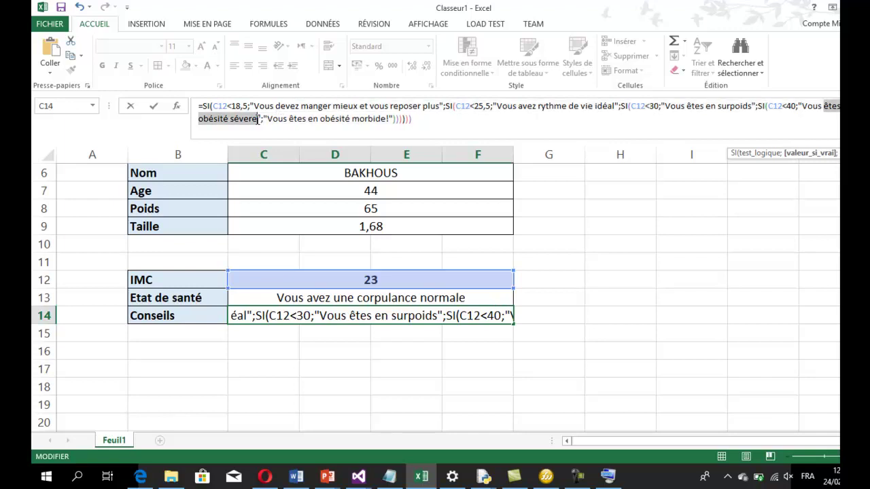
text(devez )
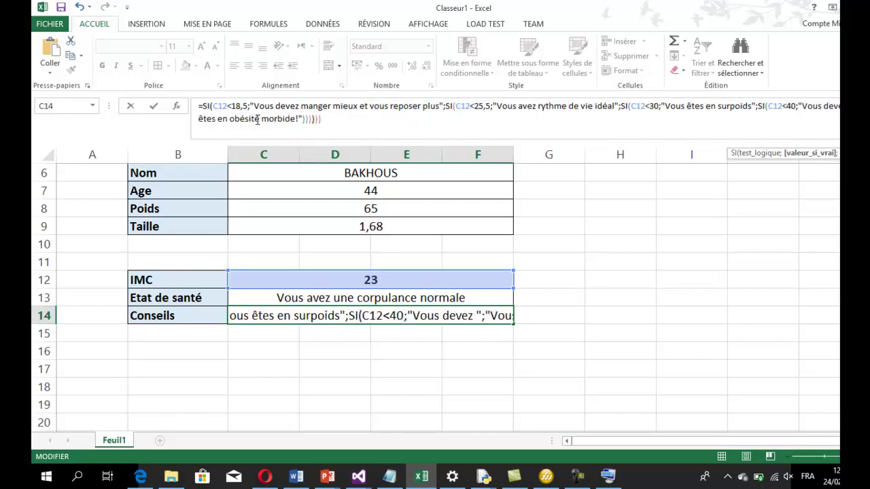
text(faire a)
text(ttention )
text(à votre régime alimentaire et )
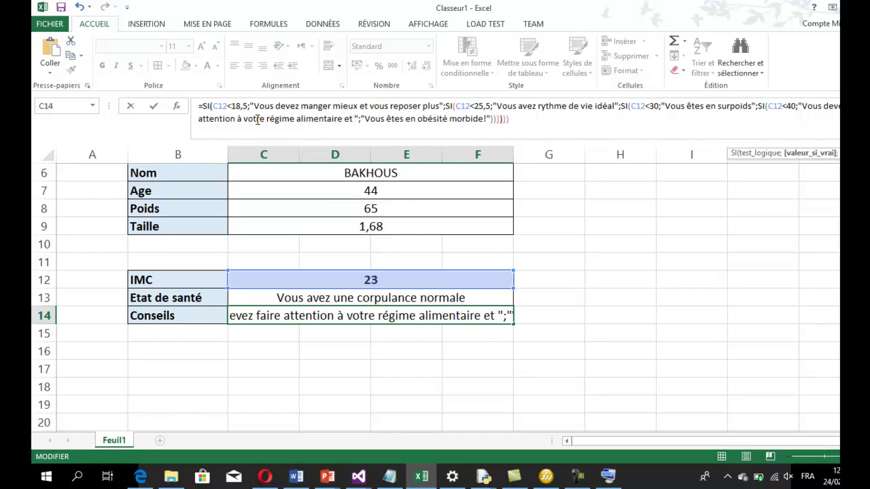
text(faite )
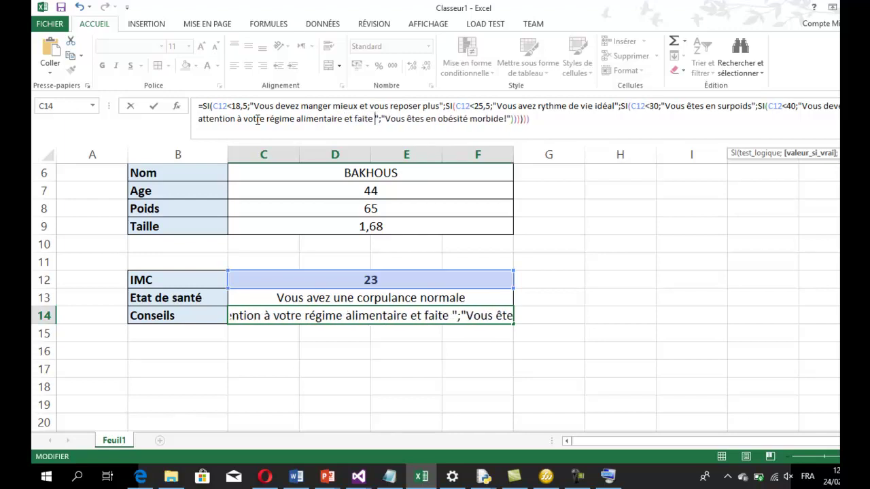
text(plus de spoty)
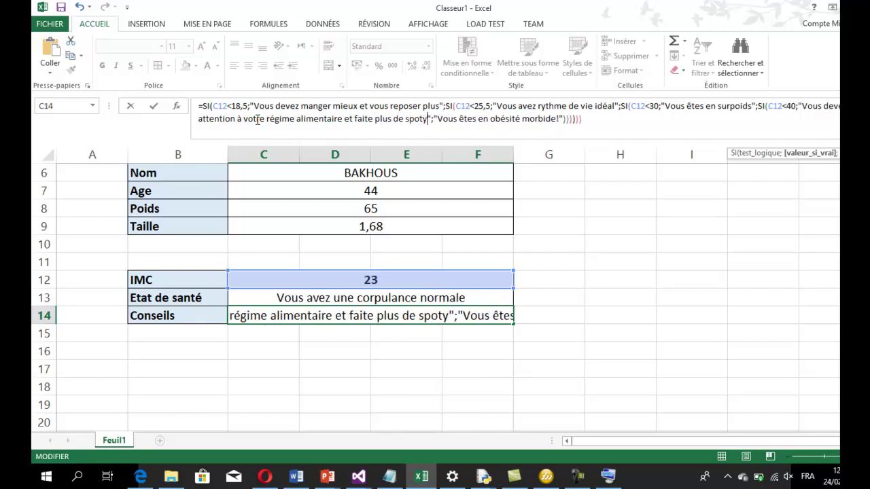
key(BackSpace)
text(t)
key(BackSpace)
key(BackSpace)
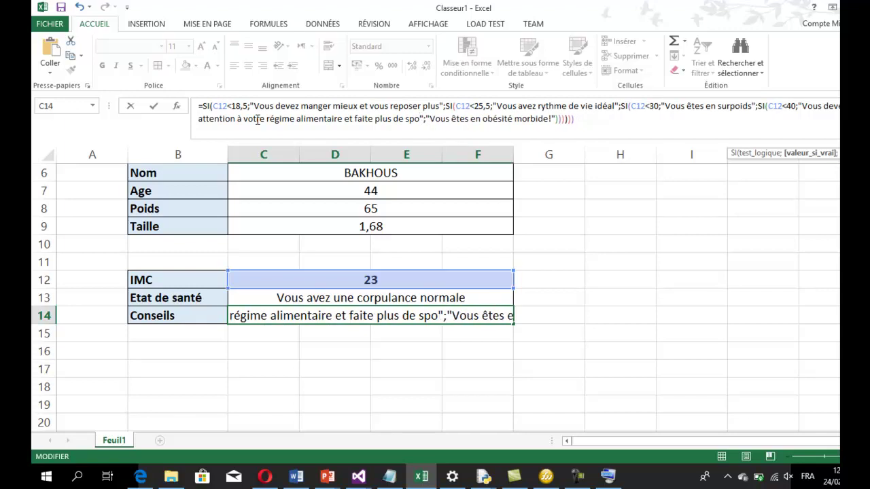
text(rt)
Step: Make the fallback "Vous devez consulter un medecin au plus vite" and commit the formula
drag(557, 121, 458, 124)
text(dez)
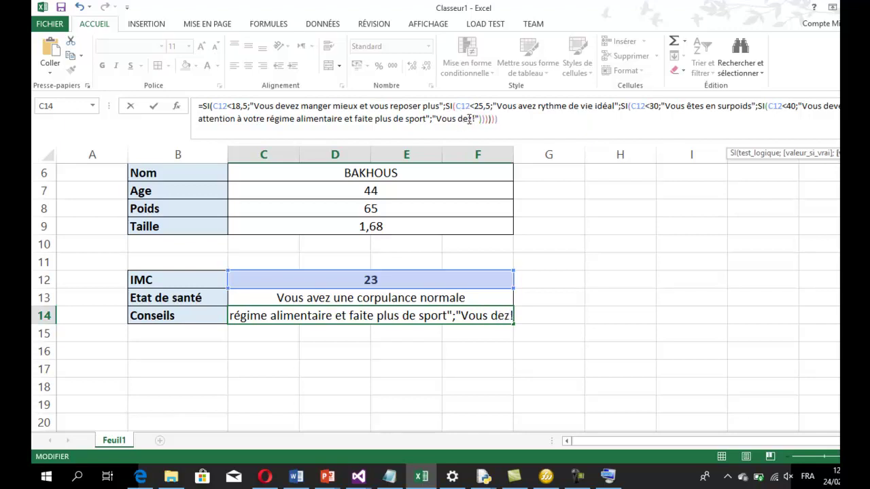
text(vz)
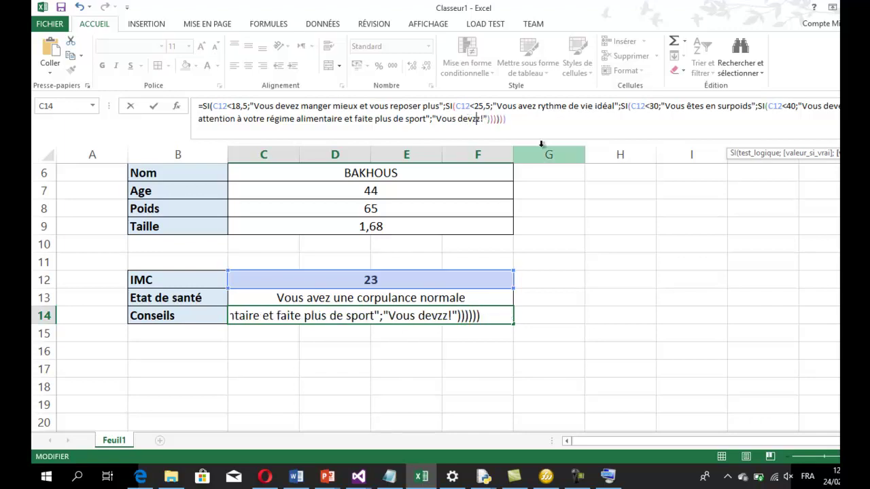
key(BackSpace)
text(ez)
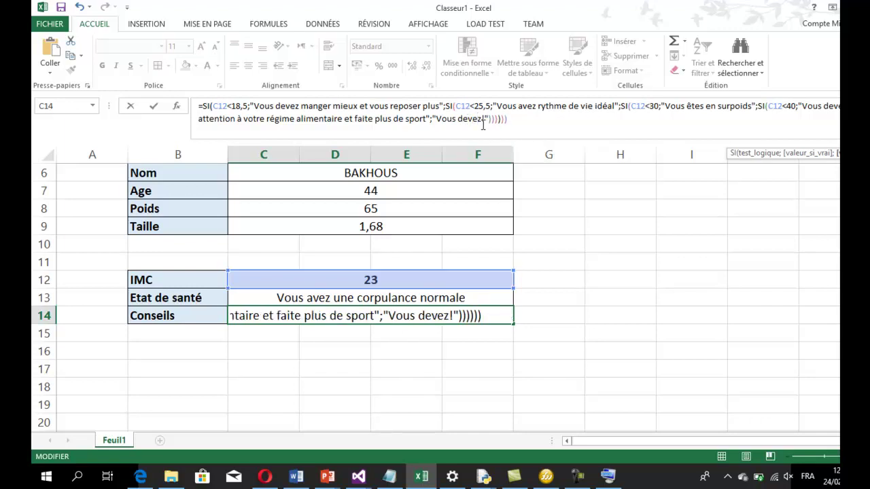
text( consulter un medecin)
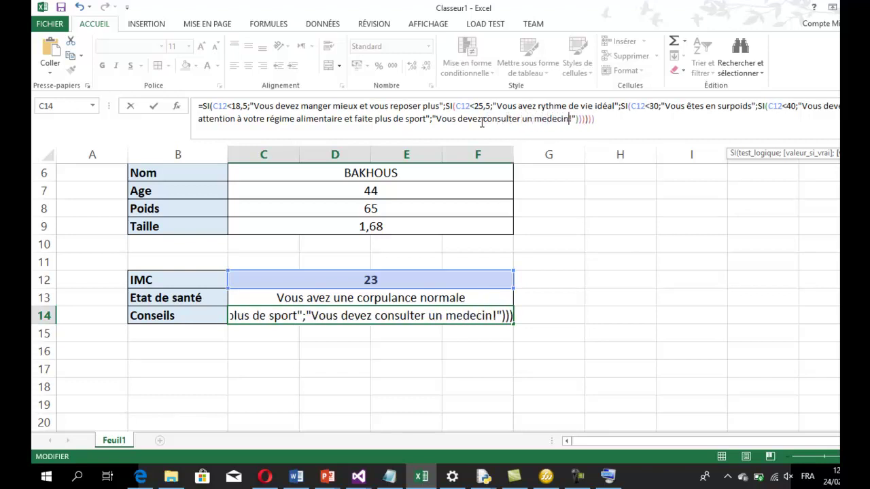
text( au)
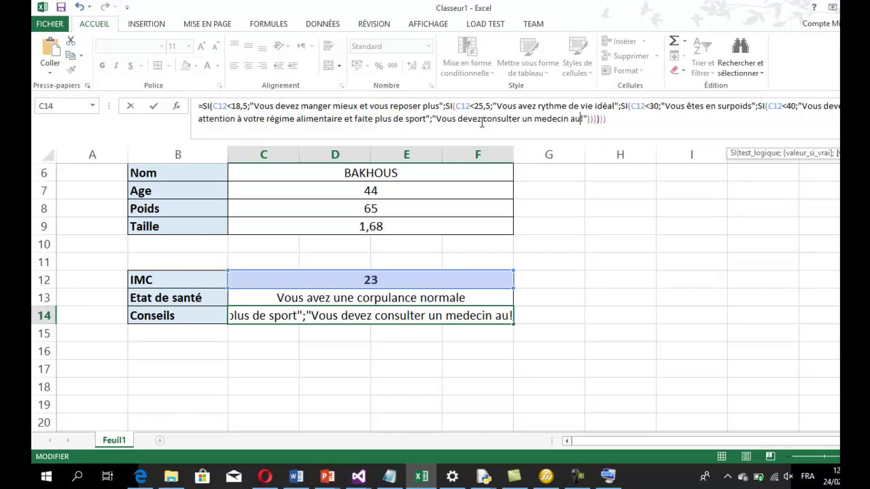
text( plus vite)
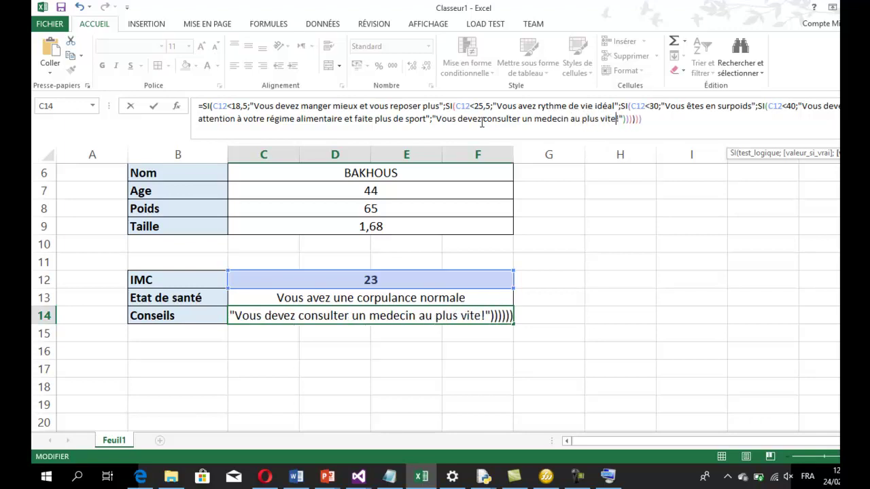
key(Return)
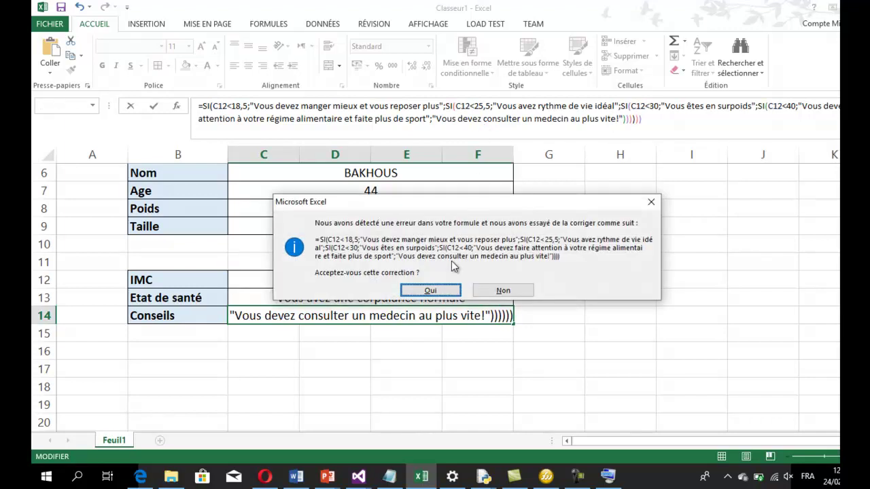
Step: Accept the formula correction, then enter weights 70 and 80, giving IMC 28
click(430, 291)
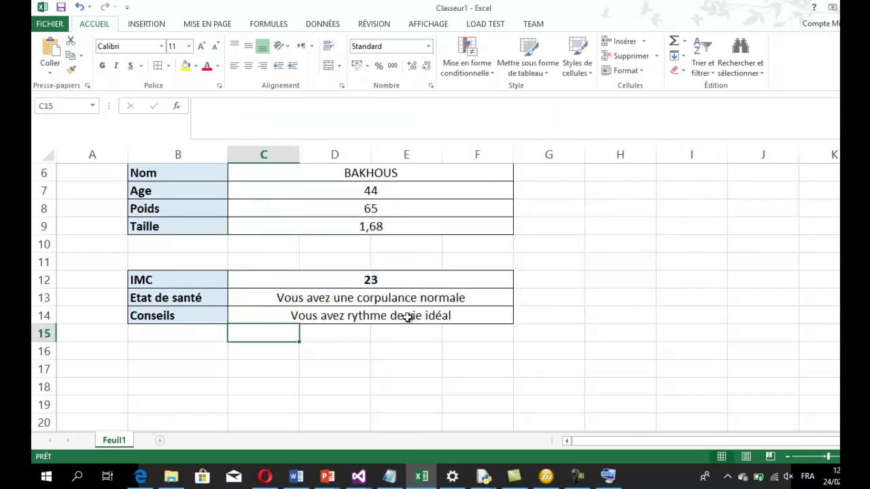
click(406, 317)
click(394, 210)
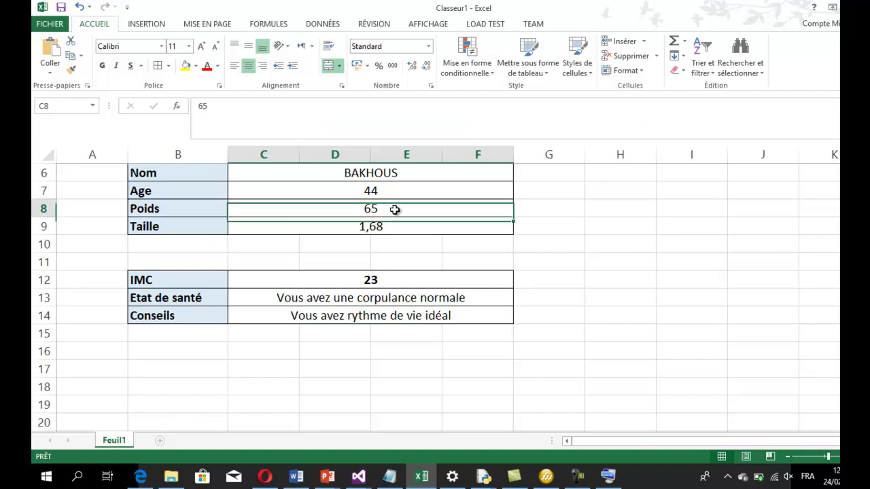
text(70)
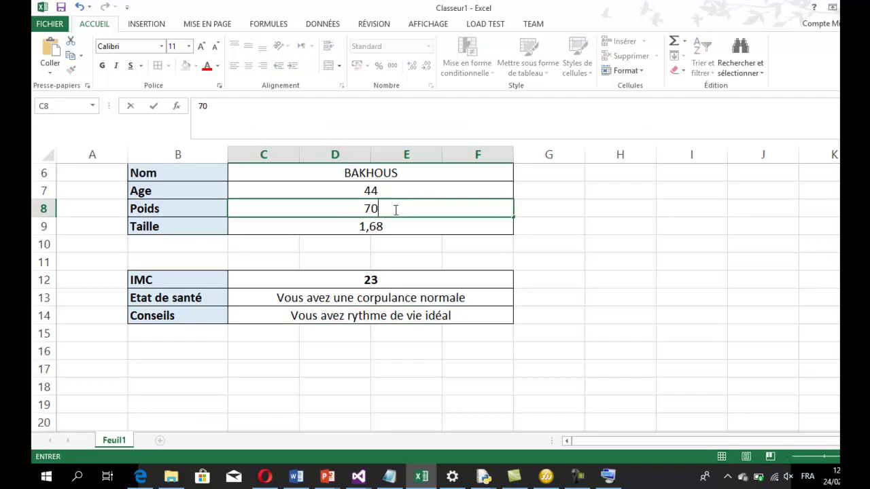
key(Return)
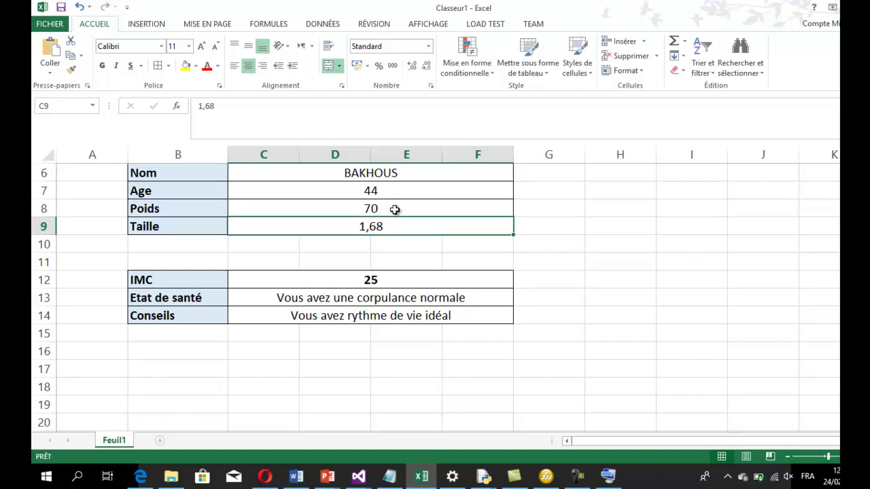
click(394, 210)
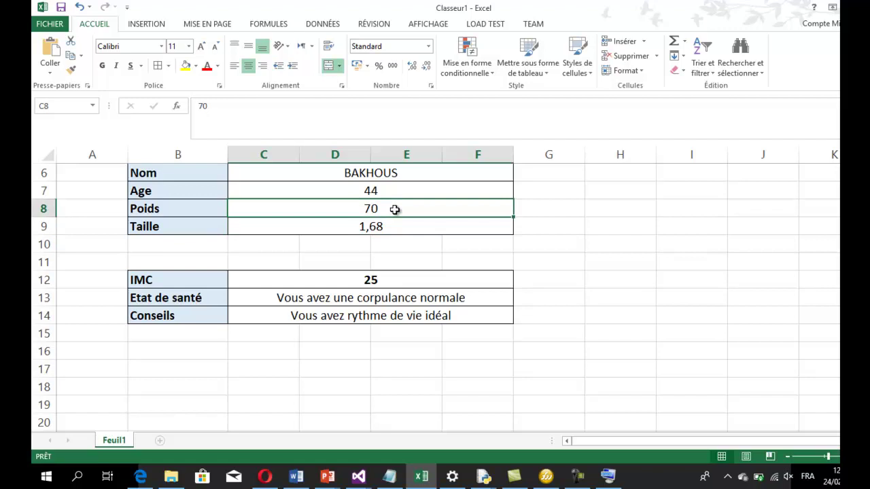
text(80)
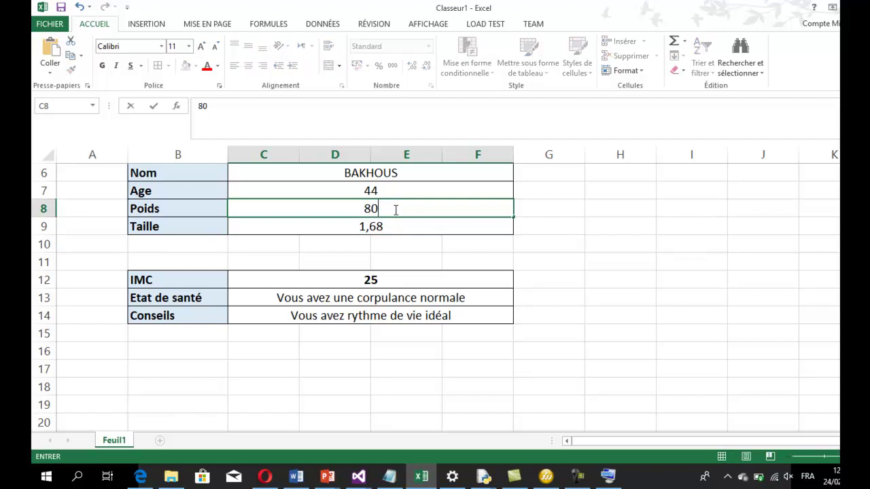
key(Return)
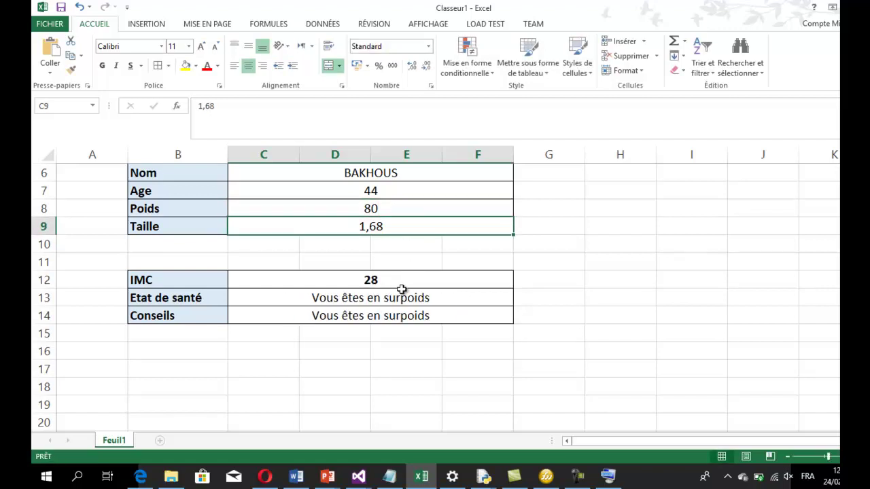
click(385, 323)
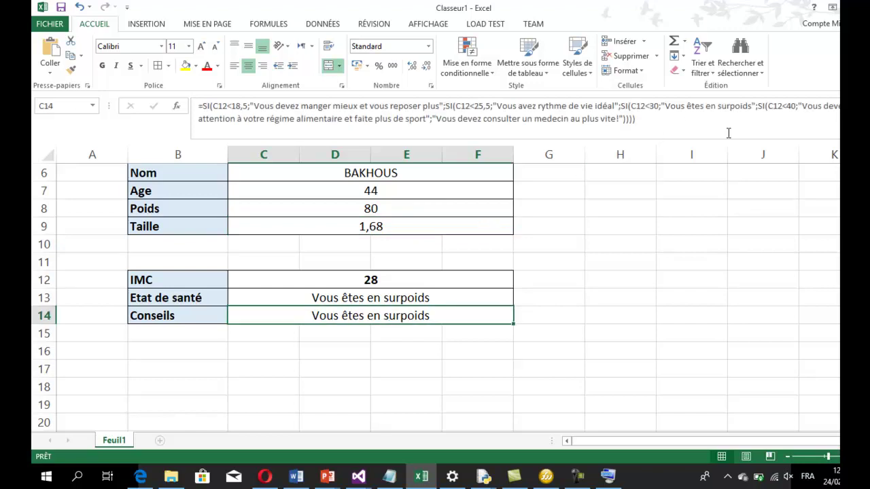
Step: Delete the below-30 surpoids branch from the Conseils formula and accept Excel's correction
click(660, 106)
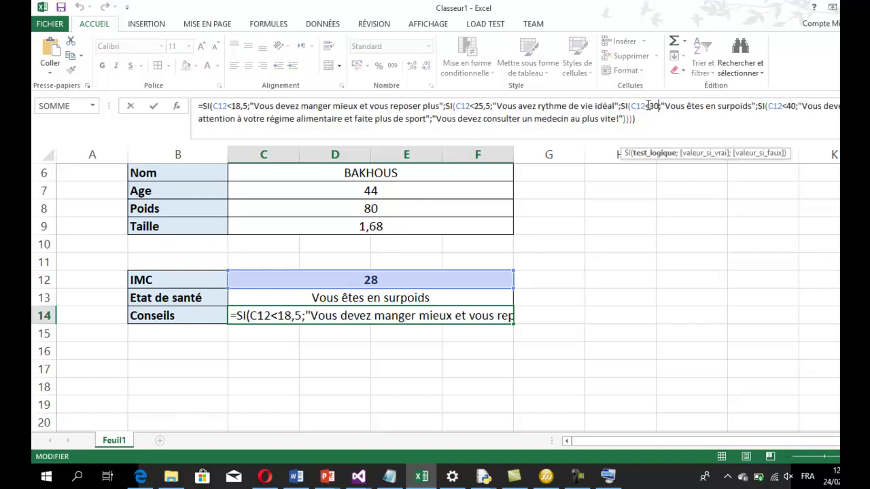
drag(649, 105, 780, 110)
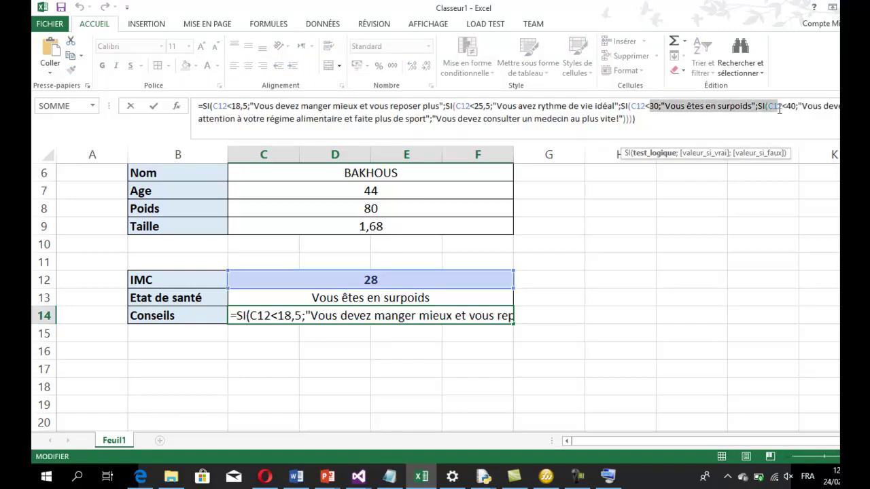
key(Delete)
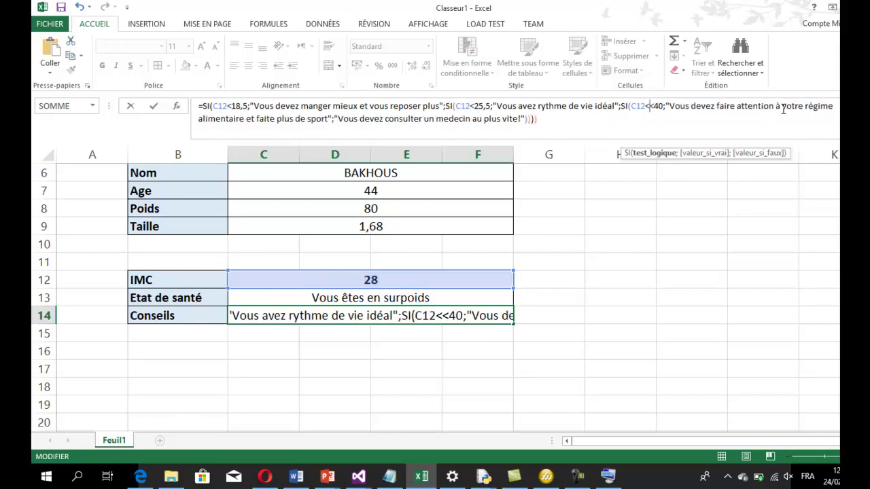
key(BackSpace)
key(Return)
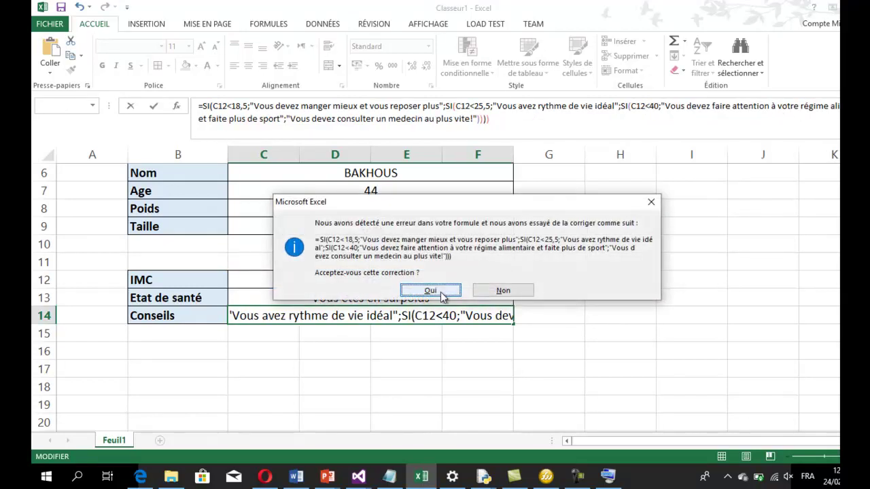
click(431, 290)
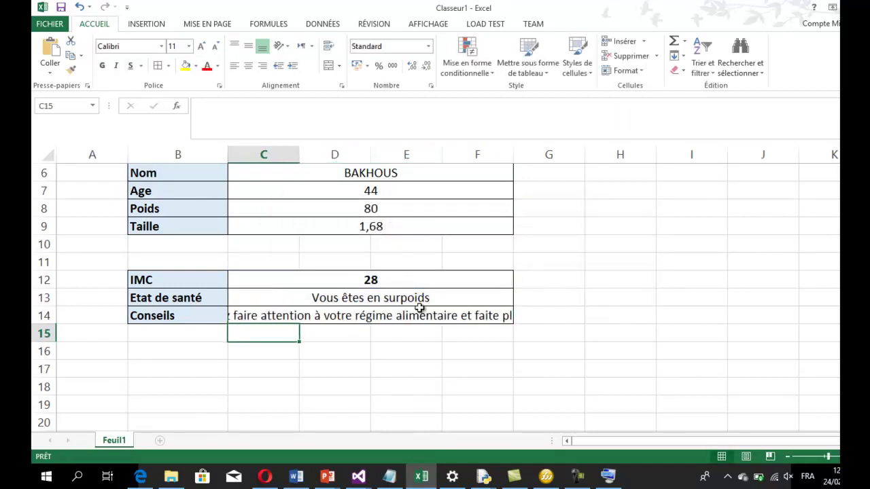
Step: Widen column F so the advice text has room
drag(514, 159, 548, 159)
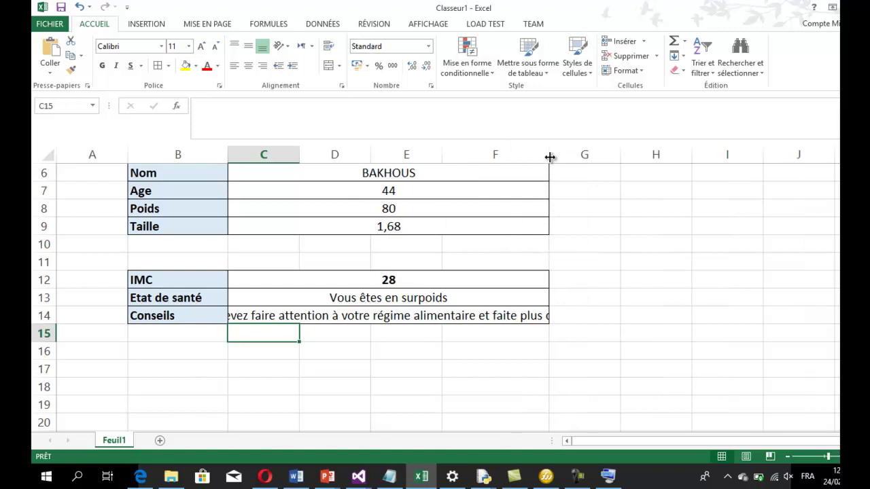
click(543, 155)
right_click(548, 156)
click(513, 167)
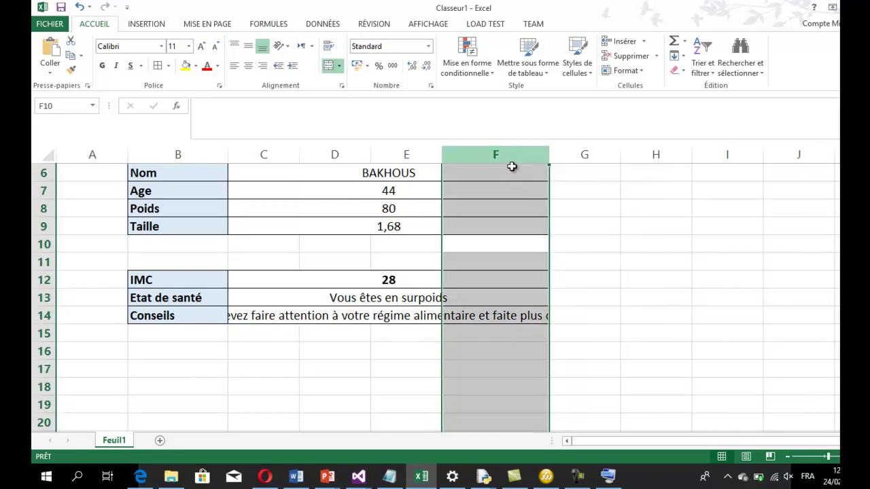
click(508, 172)
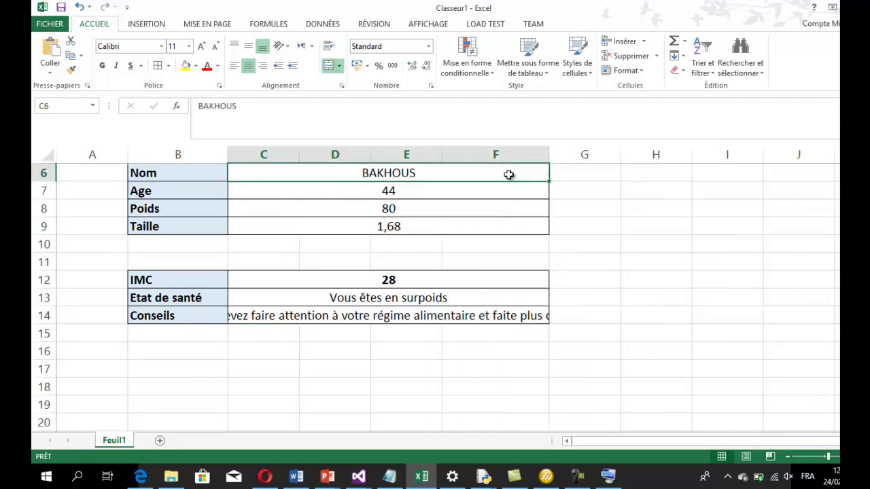
drag(548, 154, 589, 154)
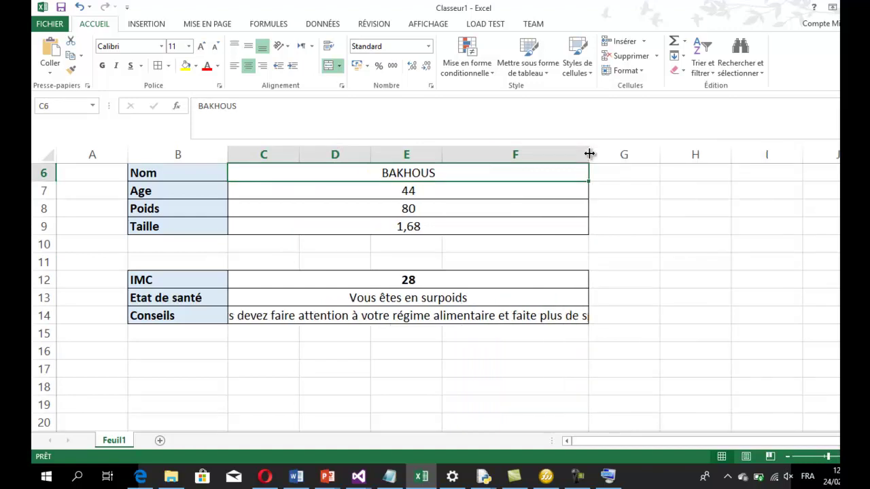
Step: Format the Conseils advice as italic size 9 and save the workbook
click(308, 315)
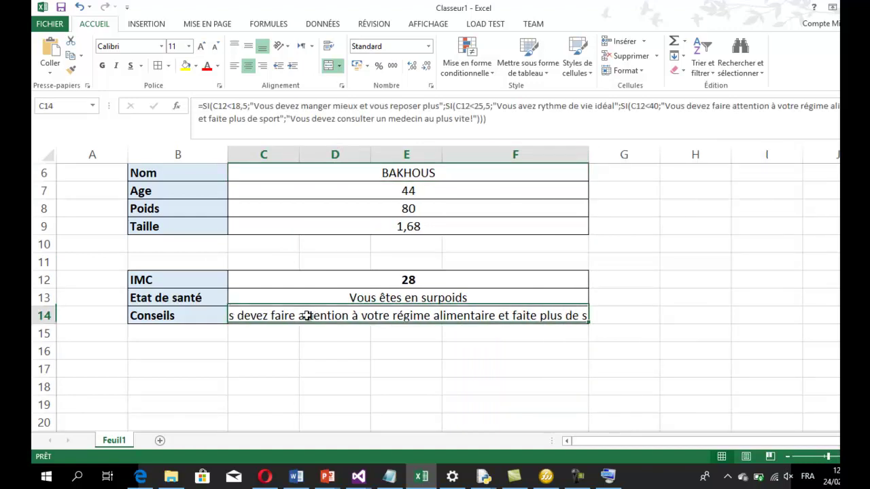
click(215, 46)
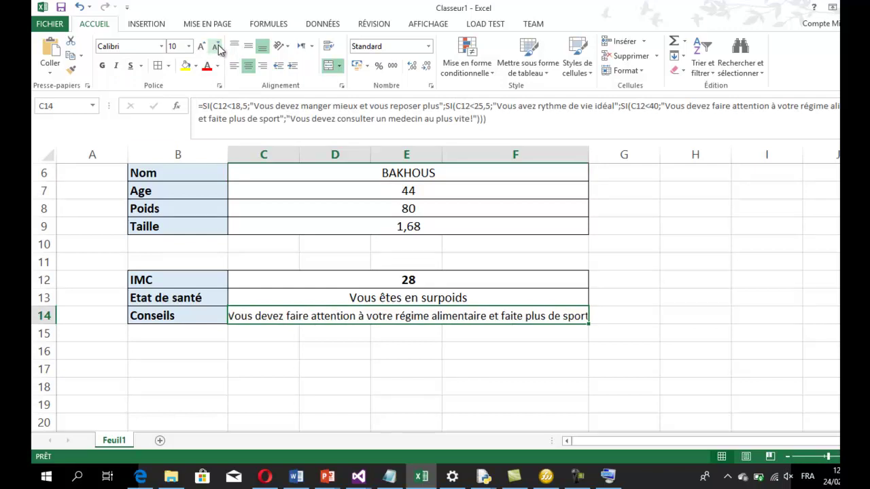
click(217, 47)
click(117, 67)
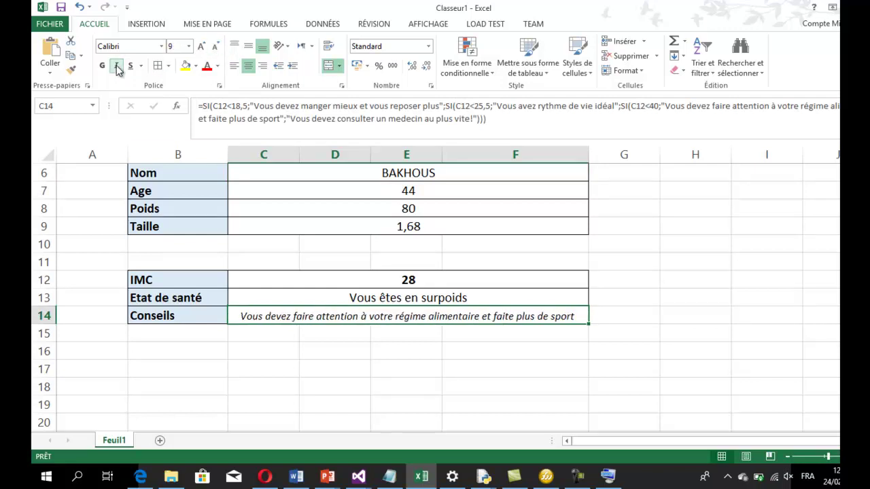
click(380, 362)
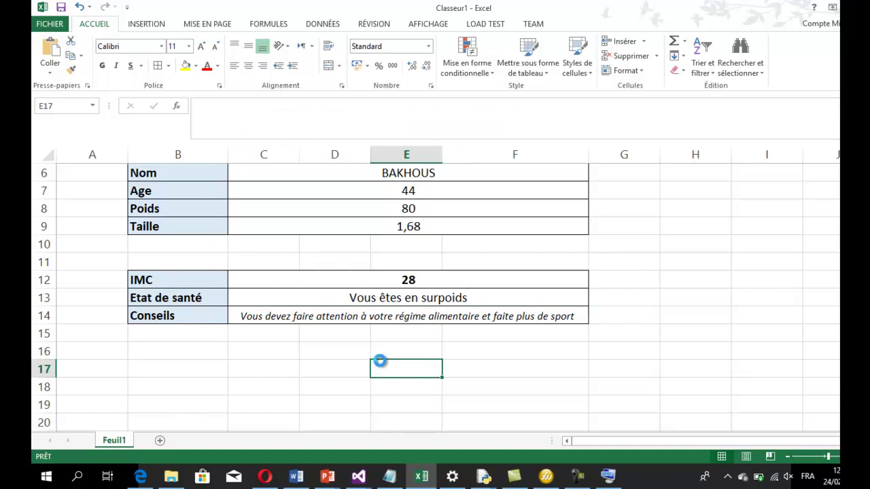
key(ctrl+s)
Step: Back on the sheet, test weights 90 and 100 in Poids
click(55, 23)
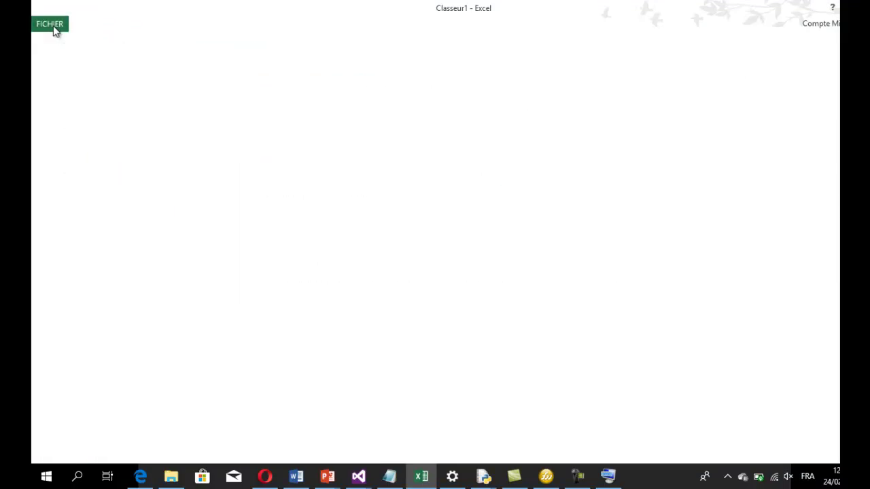
click(411, 212)
text(90)
key(Return)
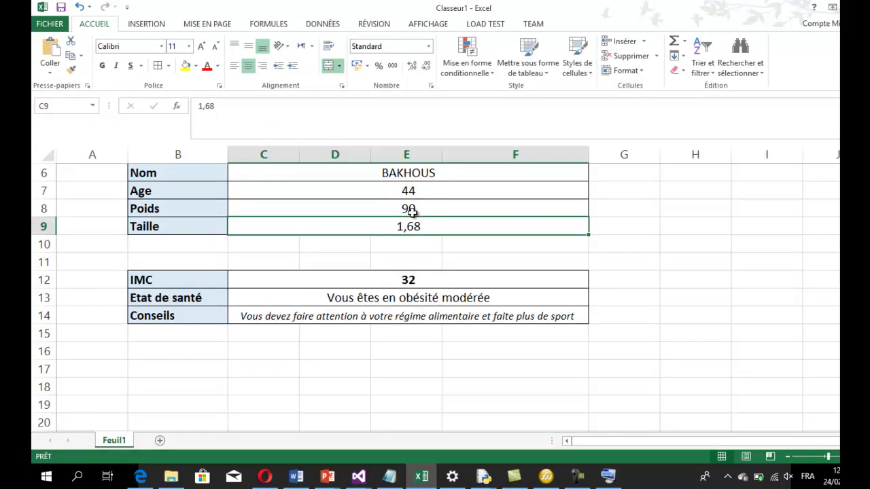
click(412, 212)
text(100)
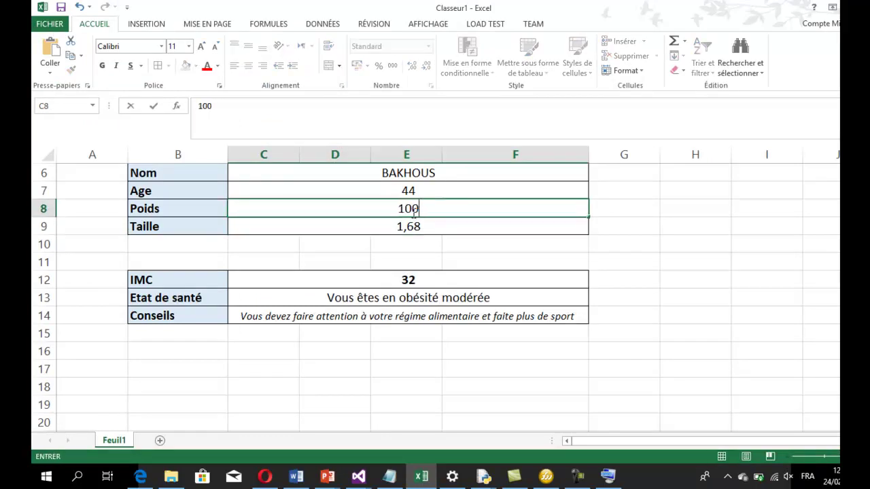
key(Return)
Step: Enter weights 110, 120 and finally 30, giving IMC 11 and dénutrition
click(416, 204)
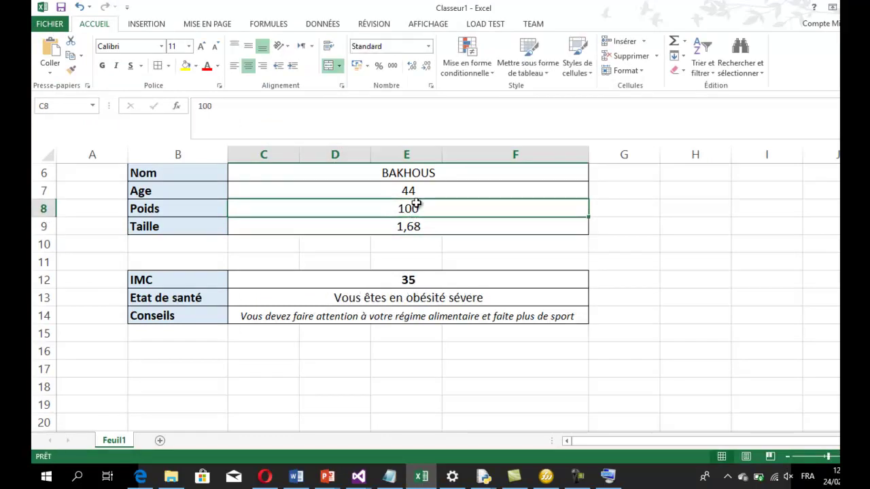
text(110)
key(Return)
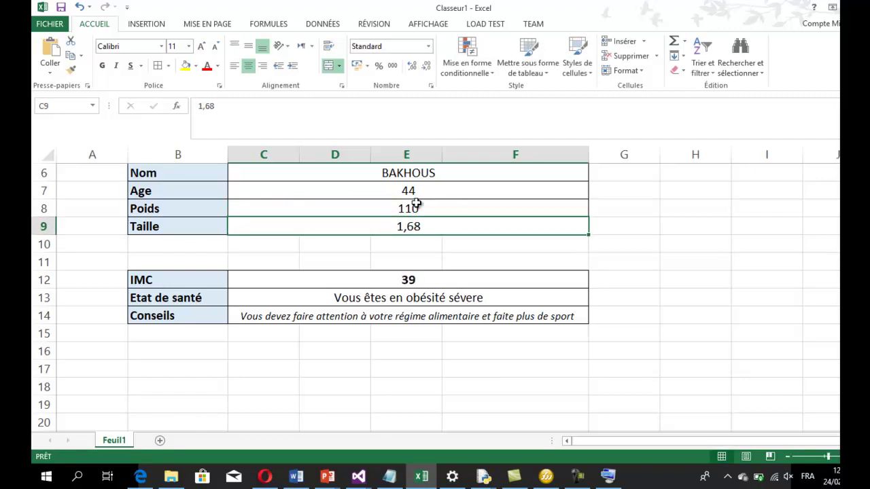
click(416, 204)
text(120)
key(Return)
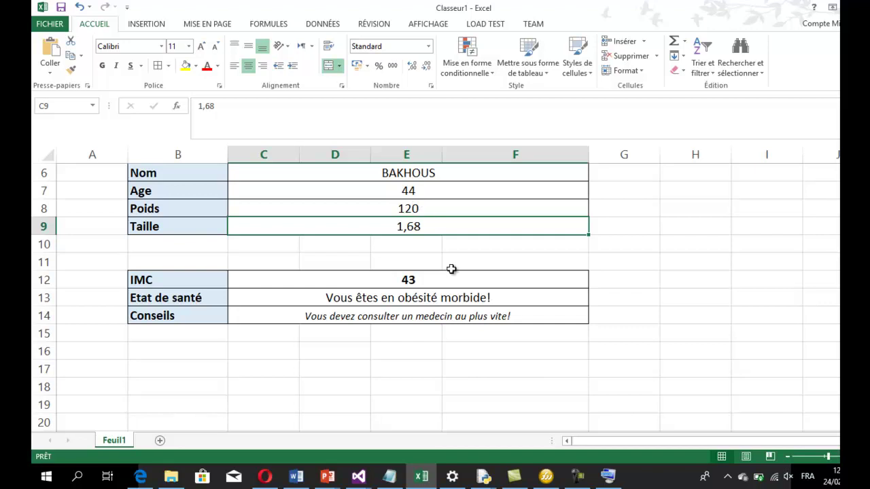
click(422, 210)
text(30)
key(Return)
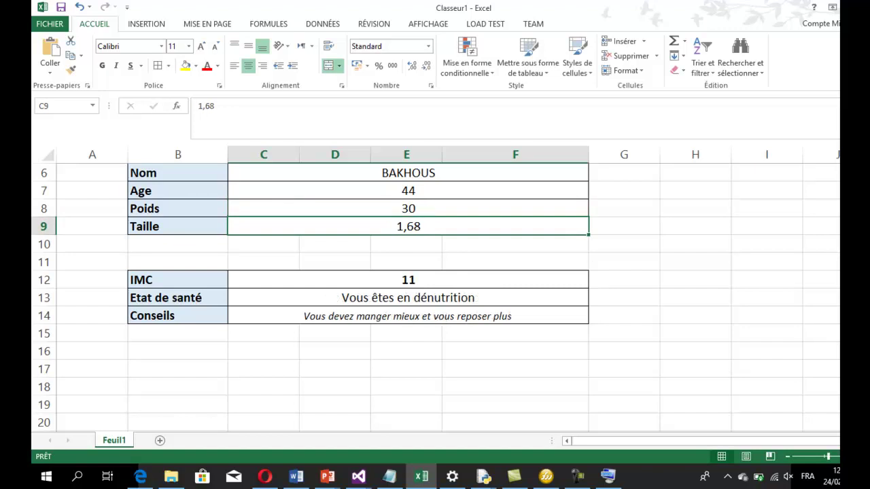
scroll(553, 217, up, 1)
scroll(553, 218, up, 1)
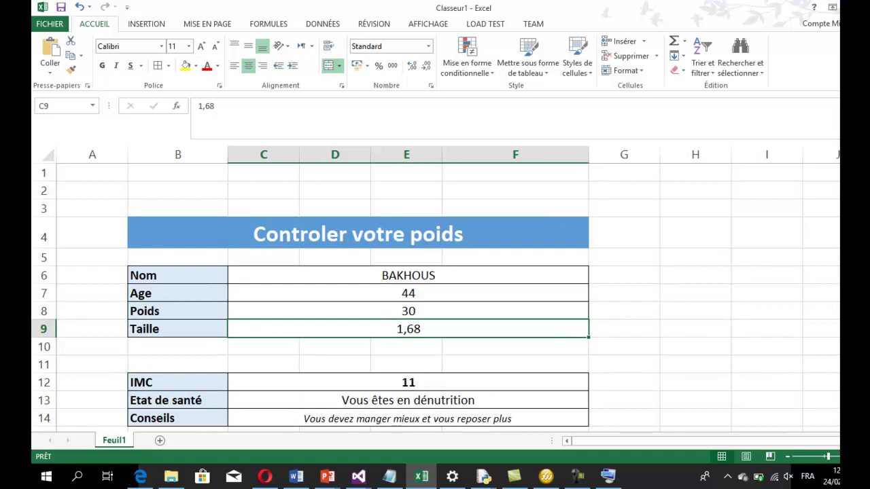
scroll(541, 403, down, 1)
click(493, 384)
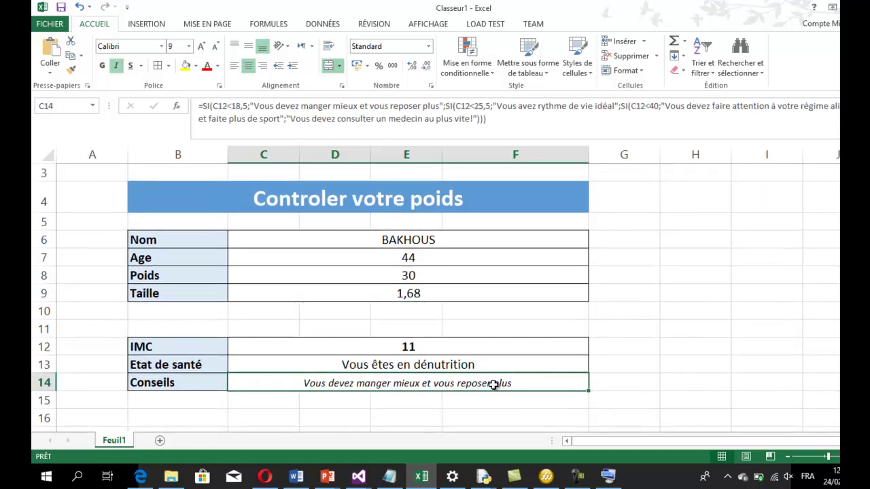
key(XF86AudioLowerVolume)
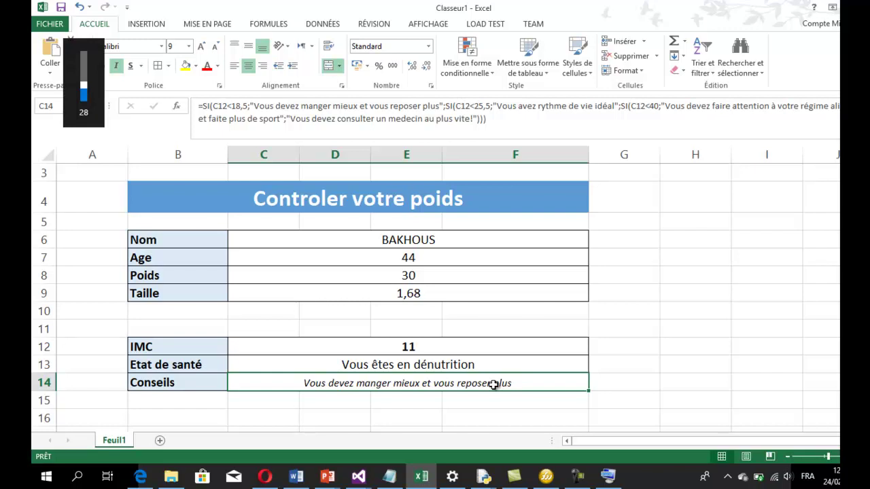
double_click(493, 384)
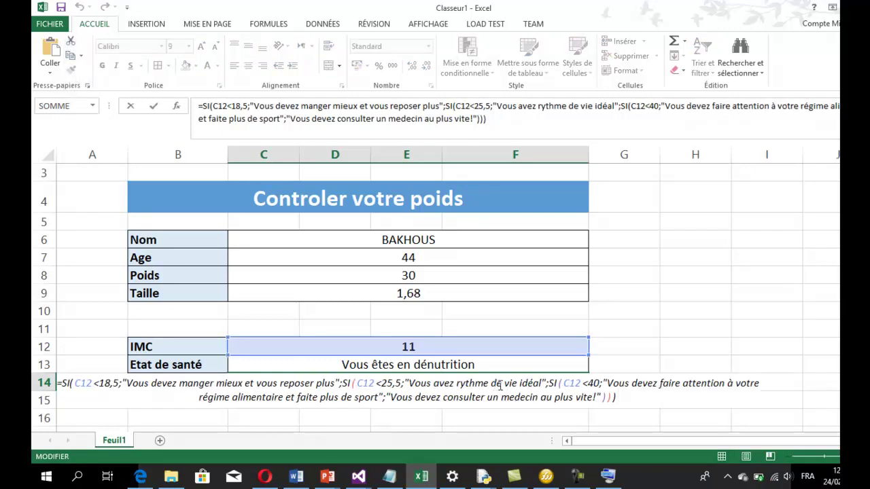